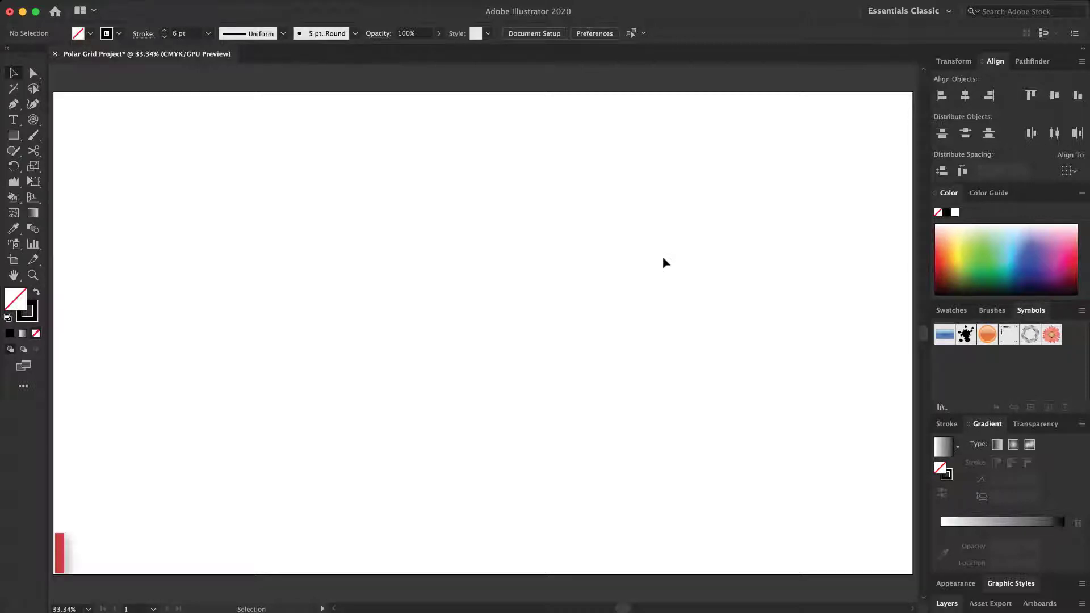
# Configure the Polar Grid tool with 6 radial dividers, keeping 5 concentric dividers.
pyautogui.click(32, 120)
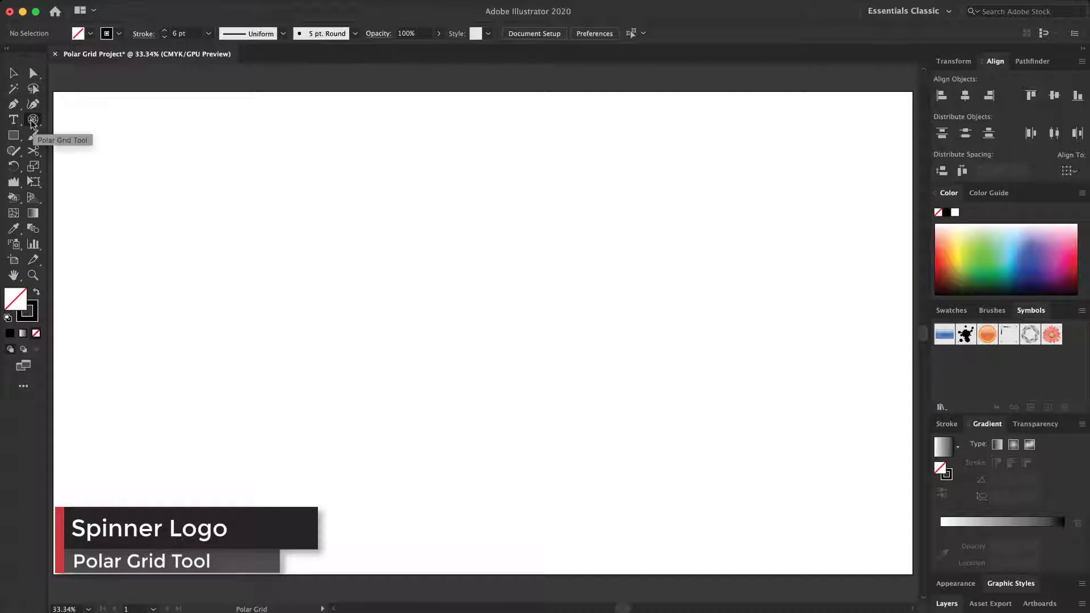
pyautogui.doubleClick(33, 120)
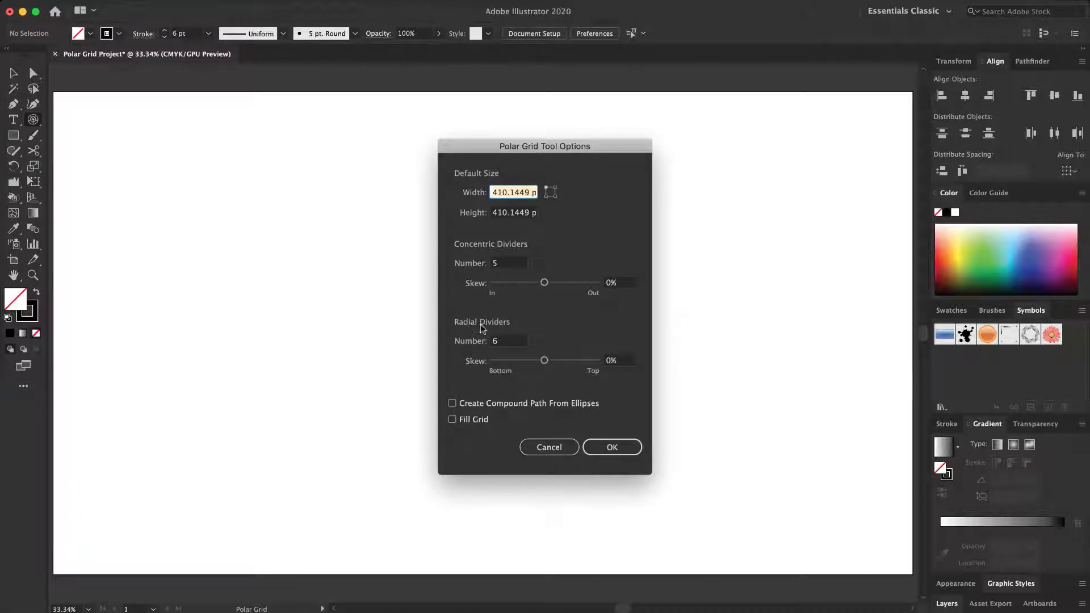
pyautogui.click(502, 342)
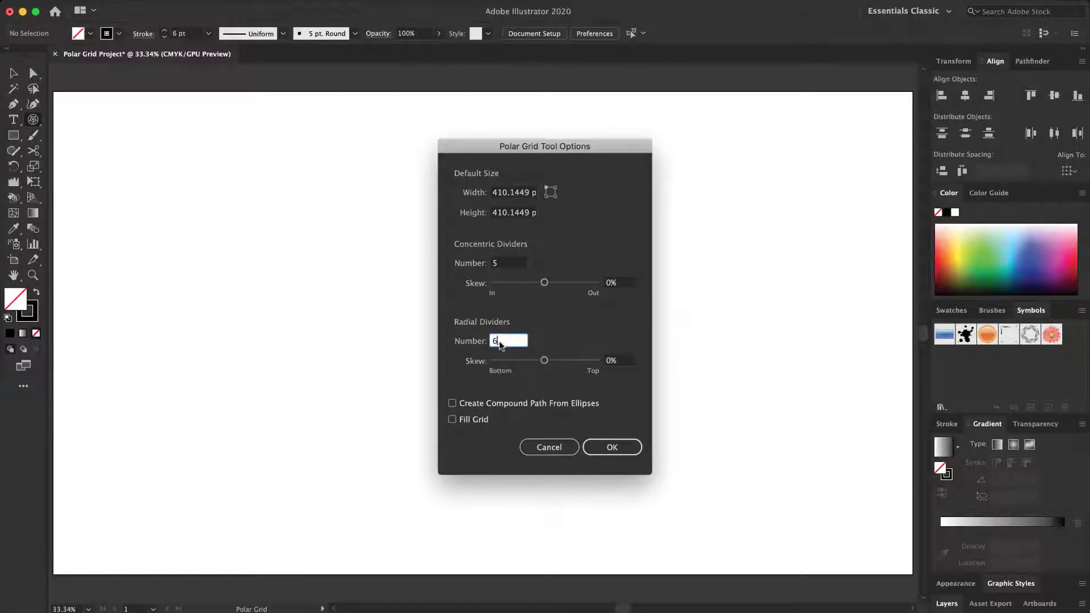
pyautogui.press('Tab')
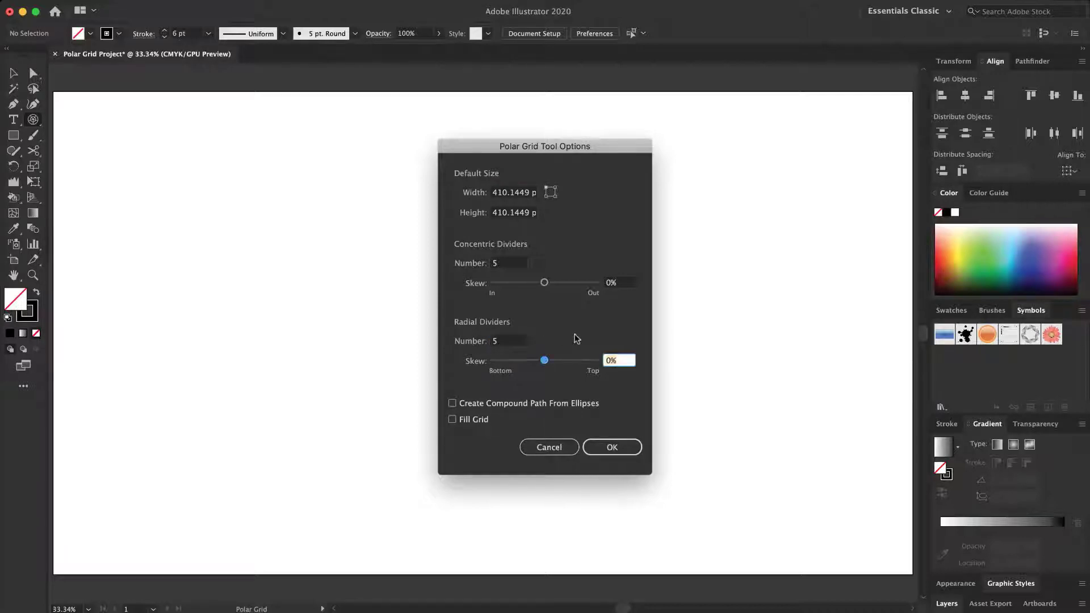
pyautogui.click(499, 342)
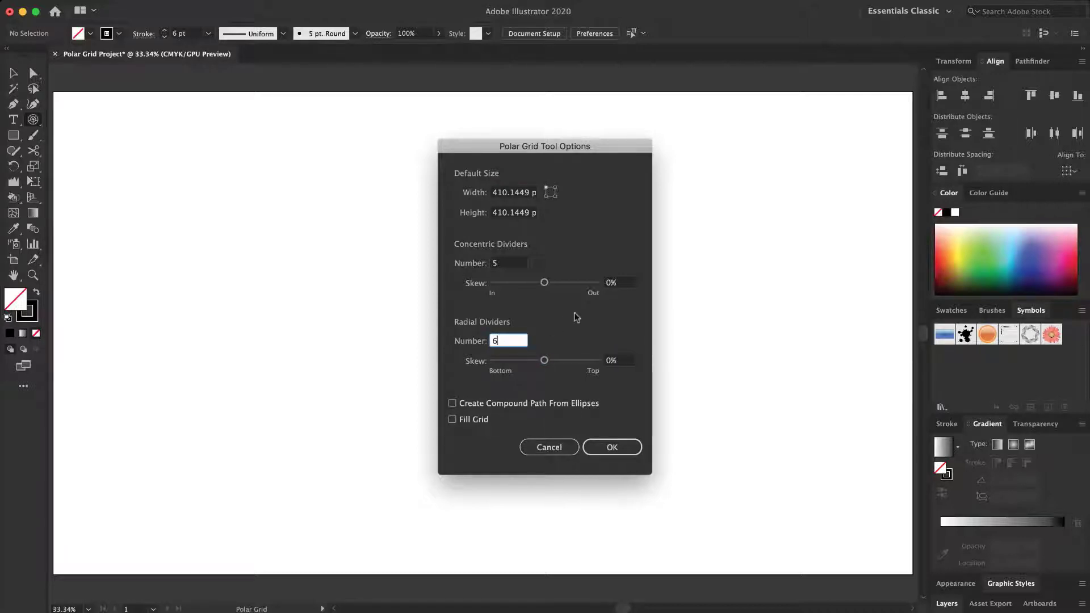
pyautogui.click(598, 444)
# Draw a circular polar grid about 440 px wide and move it toward the artboard's upper-left area.
pyautogui.moveTo(428, 258)
pyautogui.mouseDown()
pyautogui.moveTo(493, 324)
pyautogui.moveTo(625, 421)
pyautogui.moveTo(616, 422)
pyautogui.mouseUp()
pyautogui.press('v')
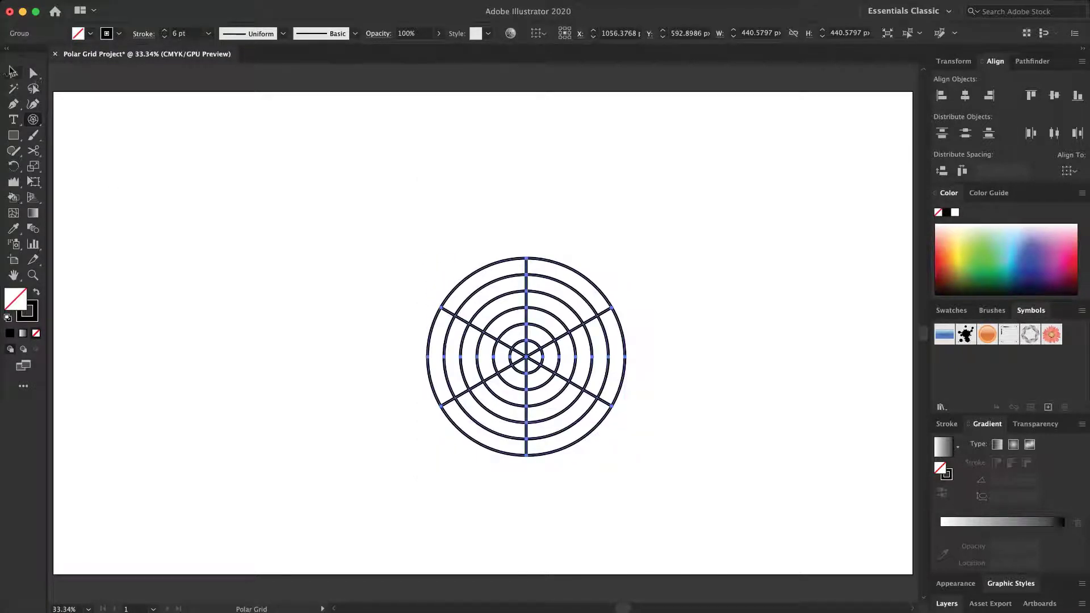
pyautogui.moveTo(471, 283); pyautogui.dragTo(305, 225)
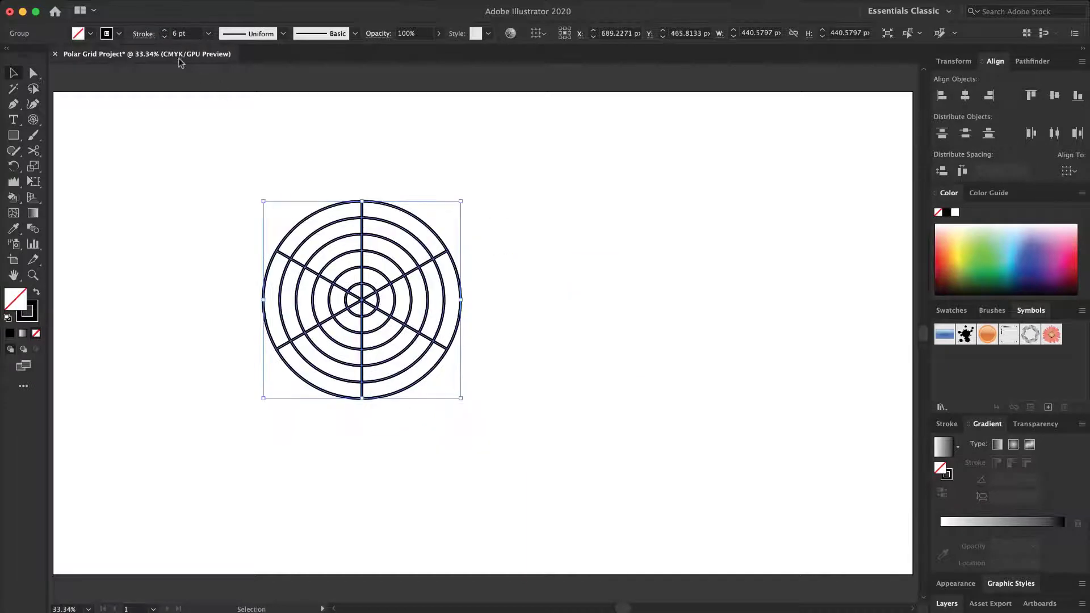
# Reduce the polar grid's stroke weight to 2 pt.
pyautogui.click(163, 37)
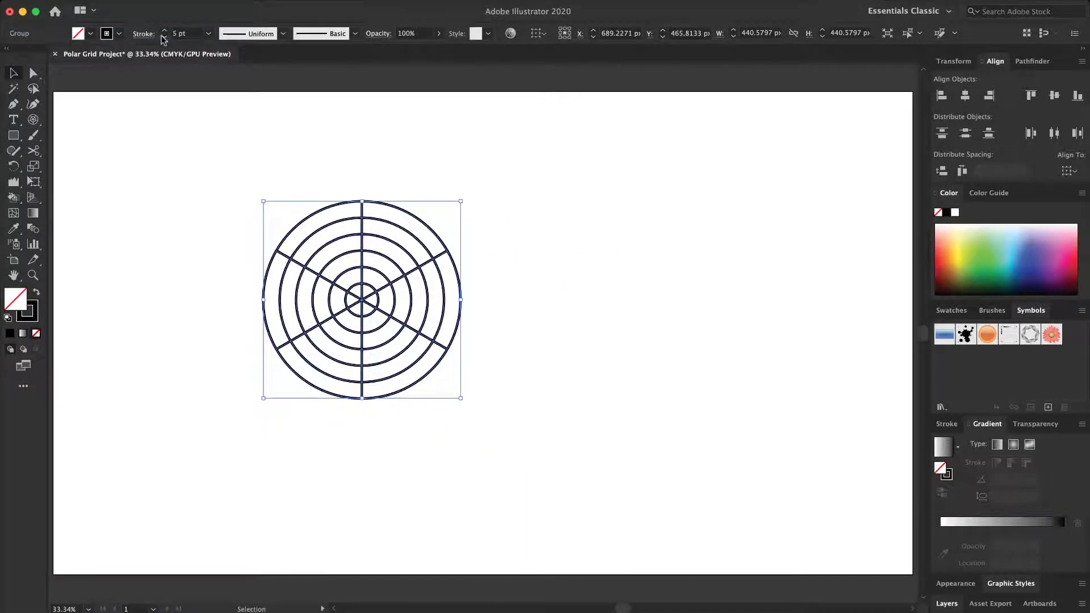
pyautogui.click(164, 37)
pyautogui.click(163, 37)
pyautogui.click(164, 37)
pyautogui.click(182, 121)
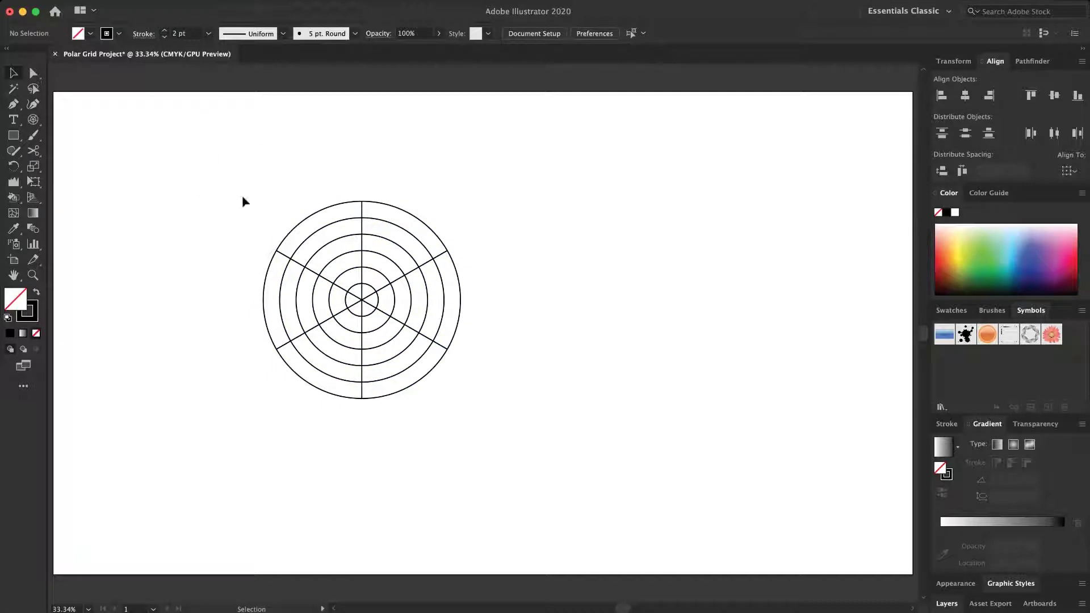
# Rotate the polar grid by 270° so that one of its radial lines runs horizontally.
pyautogui.moveTo(242, 202); pyautogui.dragTo(482, 422)
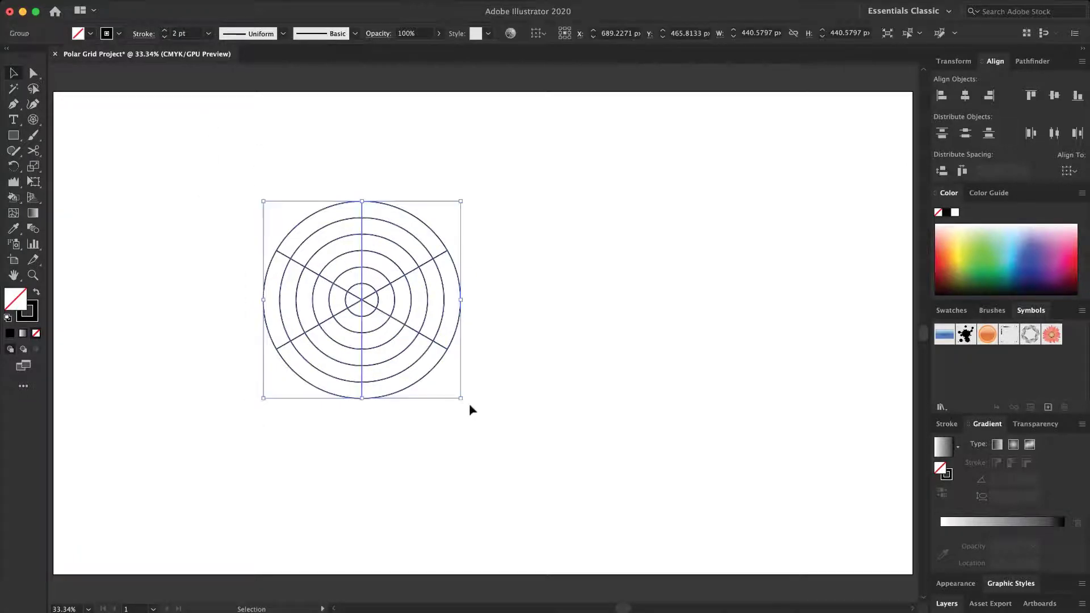
pyautogui.press('shift')
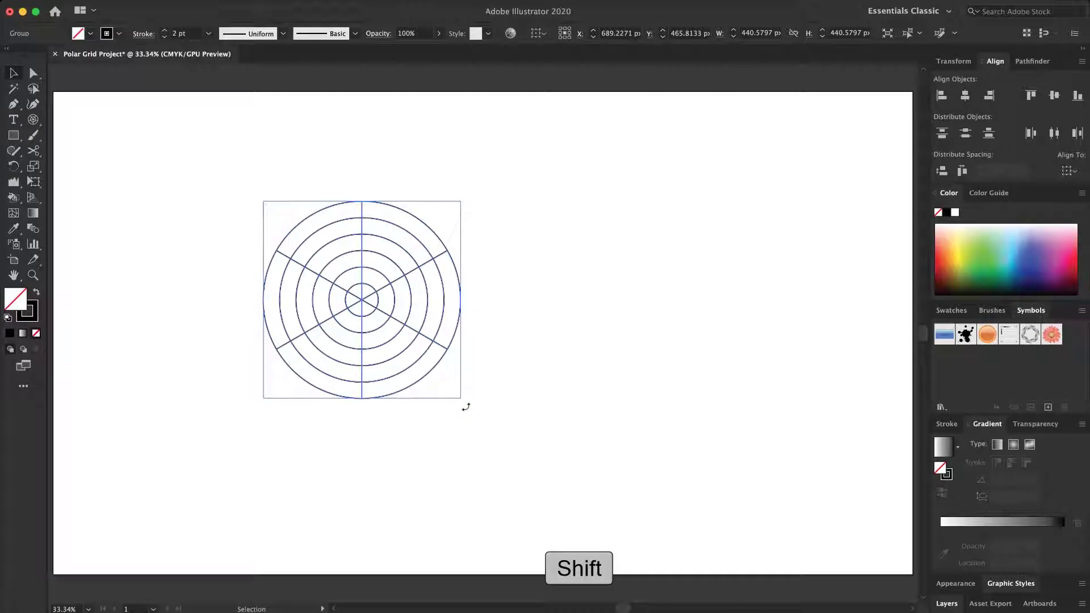
pyautogui.moveTo(466, 408); pyautogui.dragTo(190, 377)
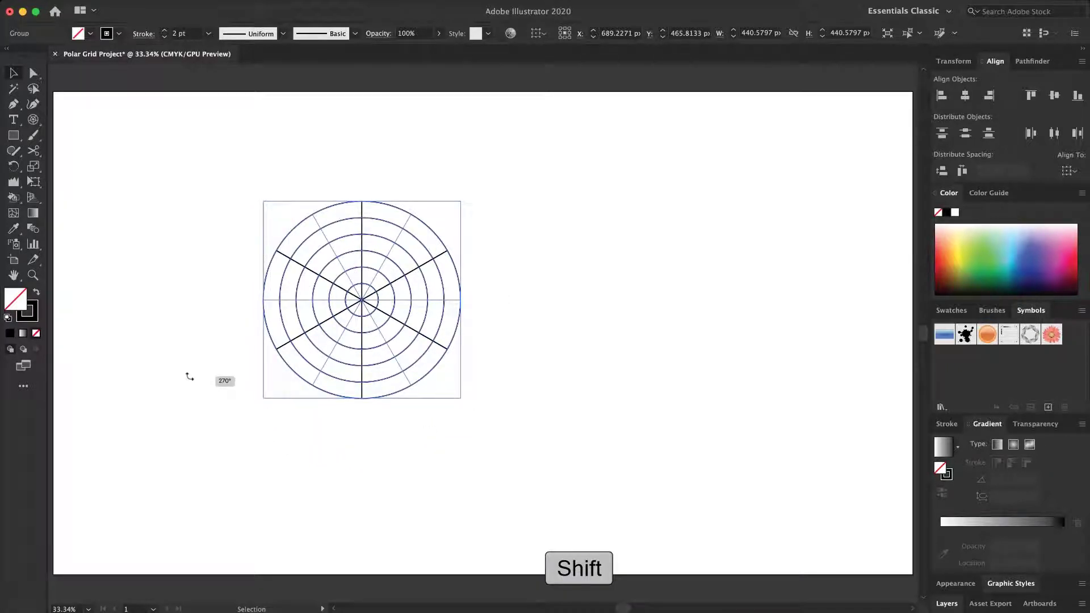
pyautogui.moveTo(190, 377); pyautogui.dragTo(190, 377)
pyautogui.click(192, 378)
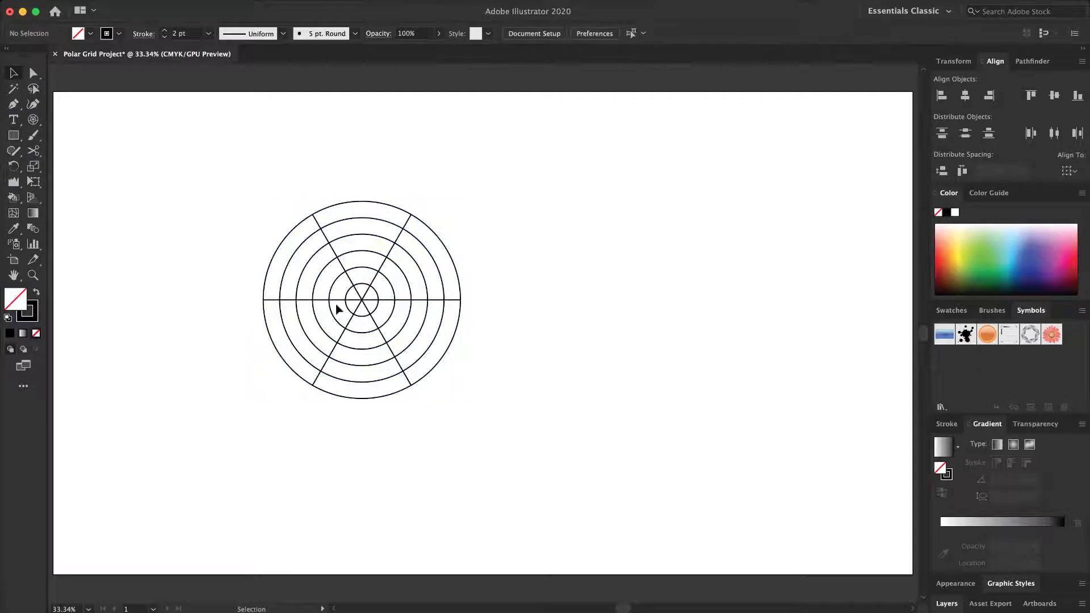
# Shift the grid slightly down and right, and duplicate it 220.29 px to the right, centring the copy on the original's edge.
pyautogui.moveTo(336, 301); pyautogui.dragTo(347, 324)
pyautogui.click(392, 335)
pyautogui.click(406, 324)
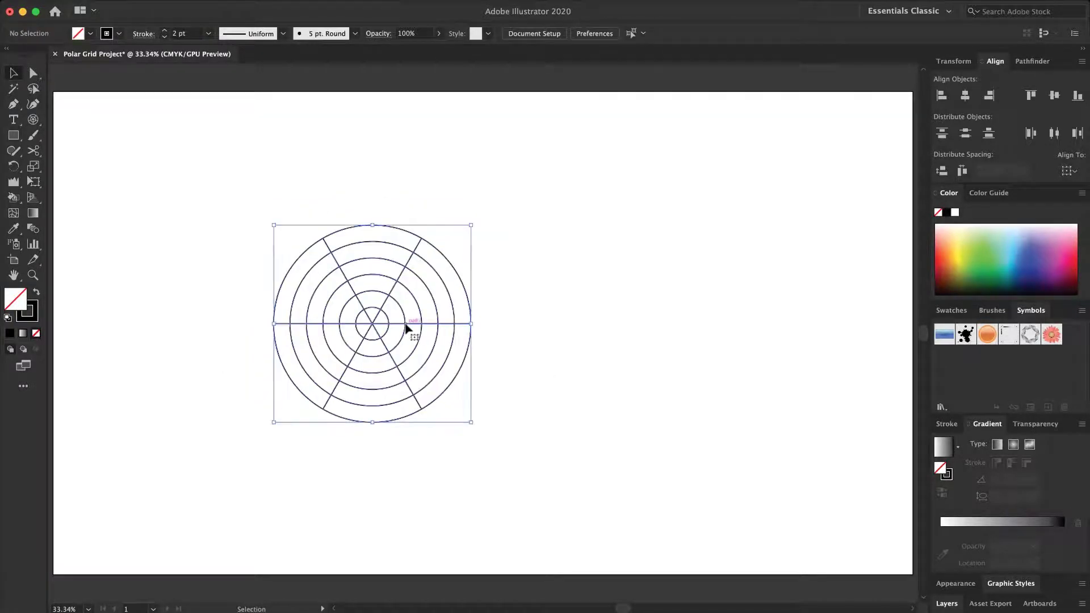
pyautogui.press('alt')
pyautogui.moveTo(400, 324); pyautogui.dragTo(498, 327)
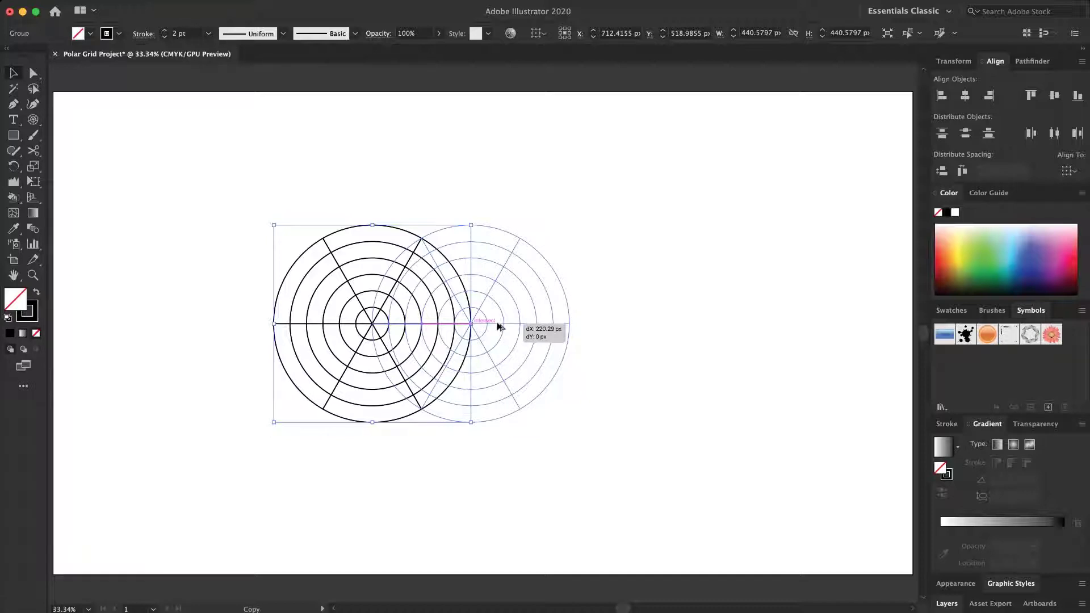
pyautogui.moveTo(498, 327); pyautogui.dragTo(498, 327)
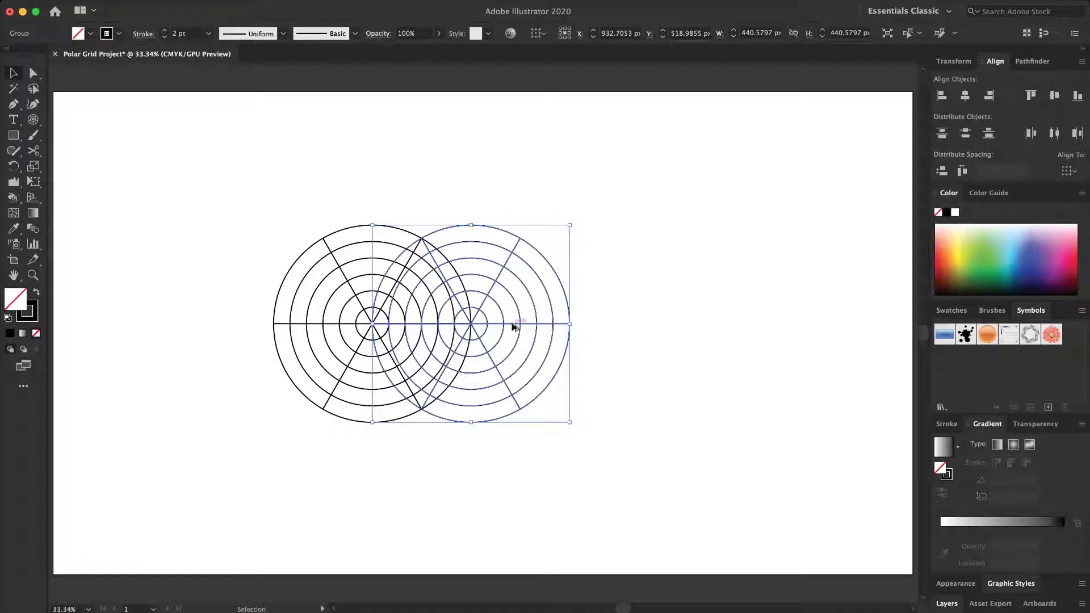
# Place further copies of the grid centred on the top, left and bottom edge points of the original.
pyautogui.moveTo(515, 323); pyautogui.dragTo(414, 230)
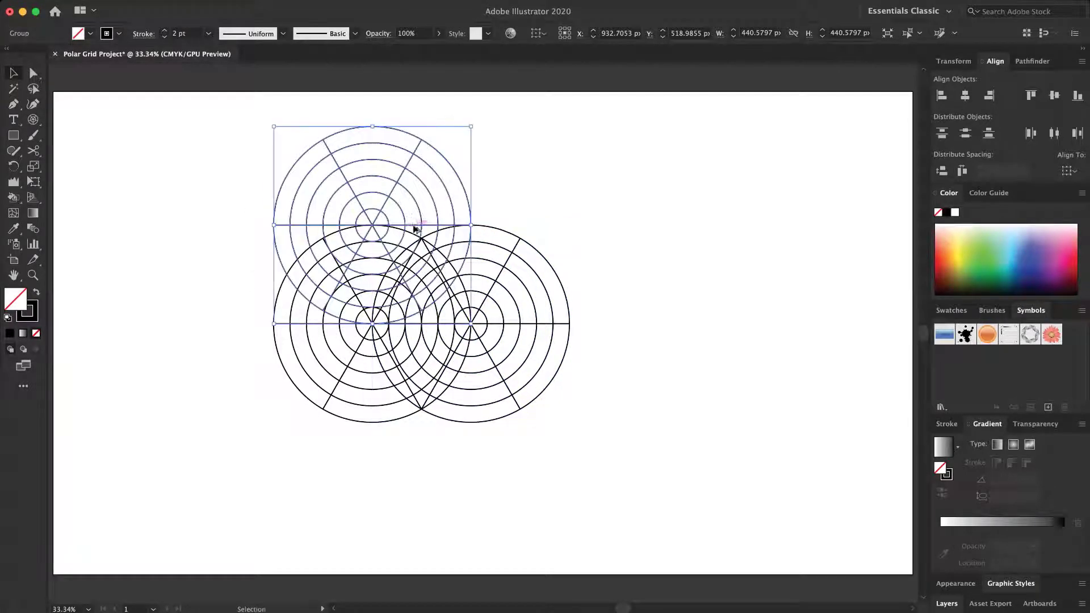
pyautogui.moveTo(334, 222); pyautogui.dragTo(325, 436)
pyautogui.click(571, 462)
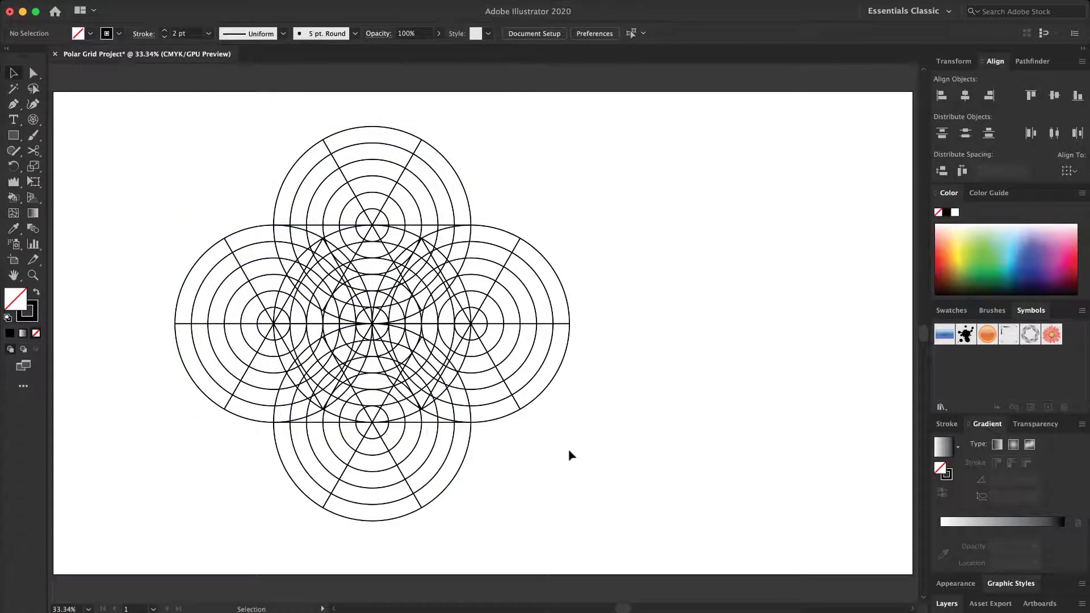
# Select all five overlapping grids and move them together to the middle of the artboard.
pyautogui.moveTo(671, 134); pyautogui.dragTo(137, 510)
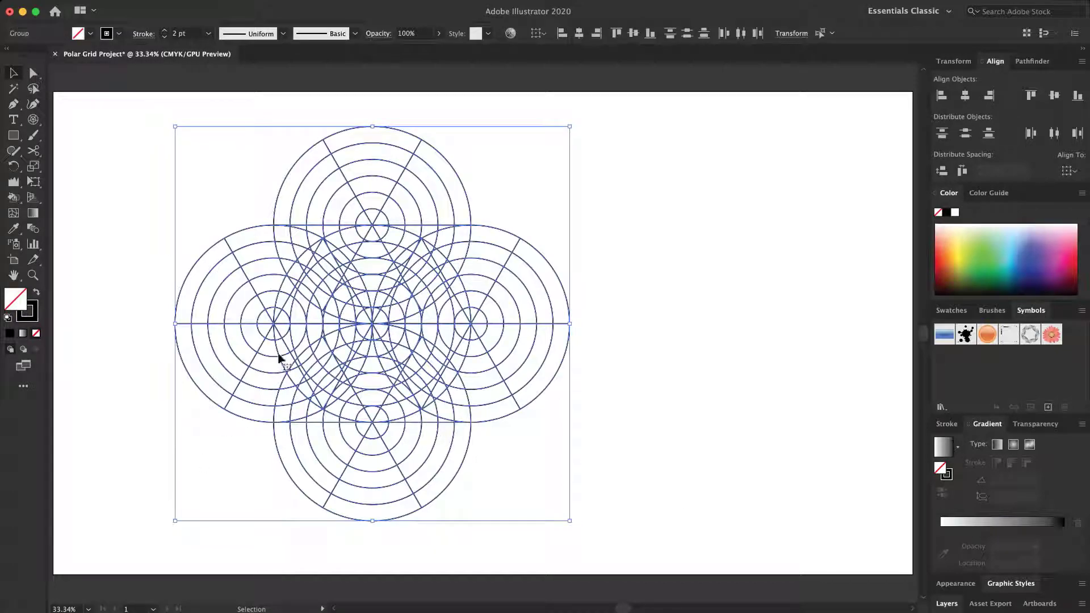
pyautogui.moveTo(262, 345); pyautogui.dragTo(386, 348)
pyautogui.click(792, 434)
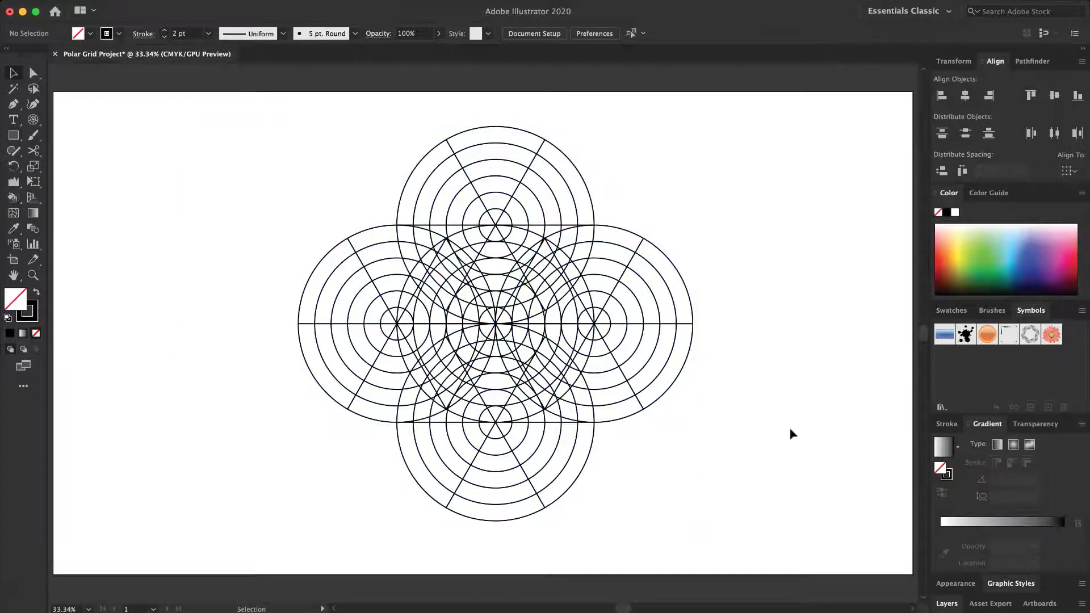
pyautogui.click(413, 367)
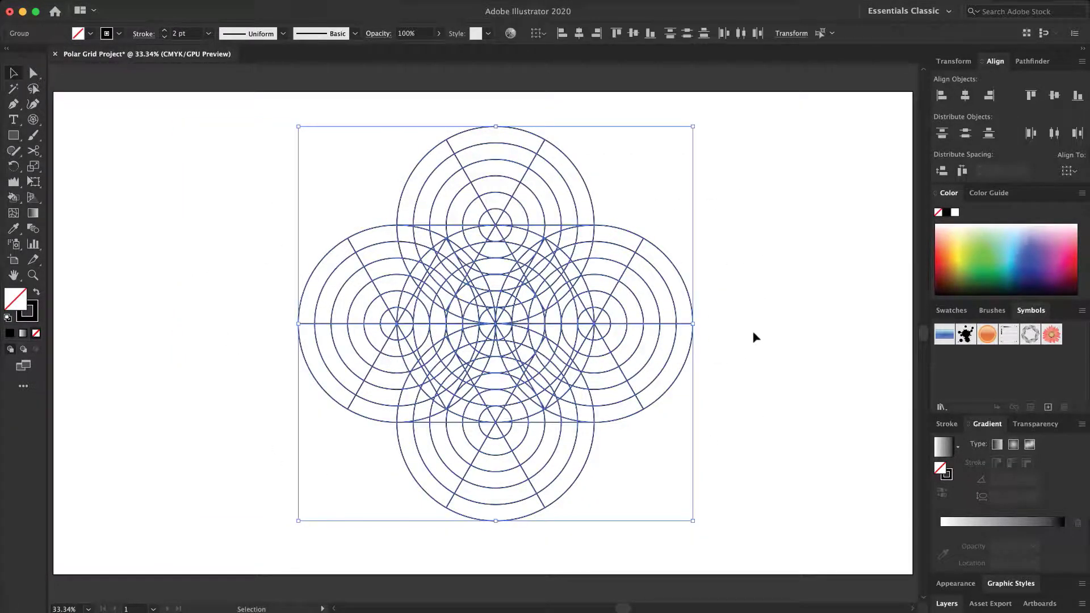
pyautogui.moveTo(533, 326); pyautogui.dragTo(527, 327)
pyautogui.click(728, 353)
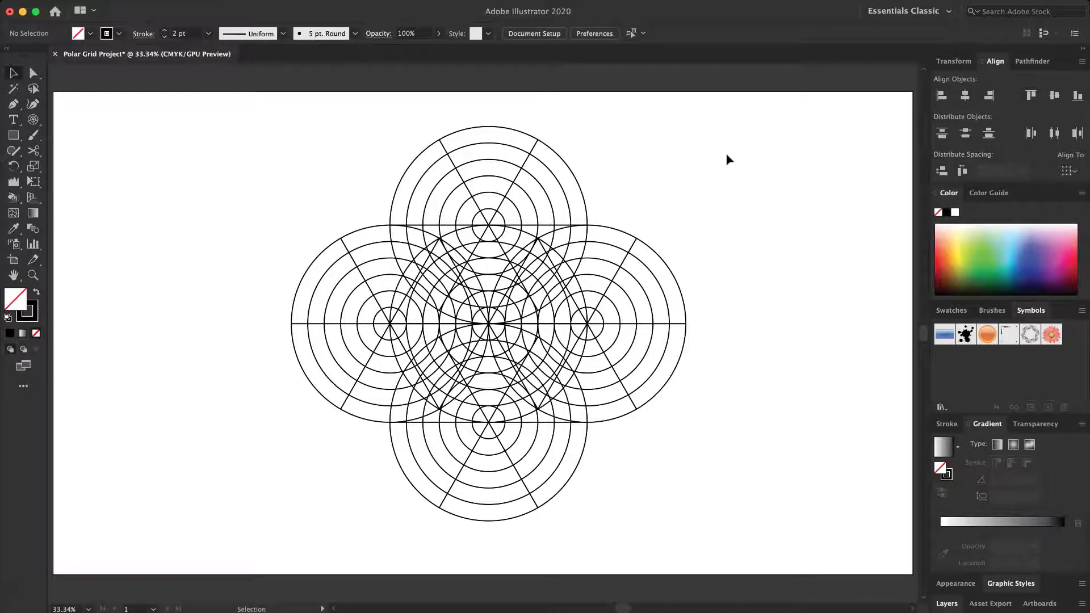
# Select all grids and merge the segments of the top grid's third ring from its centre with Shape Builder.
pyautogui.moveTo(727, 153)
pyautogui.mouseDown()
pyautogui.moveTo(551, 260)
pyautogui.moveTo(277, 493)
pyautogui.mouseUp()
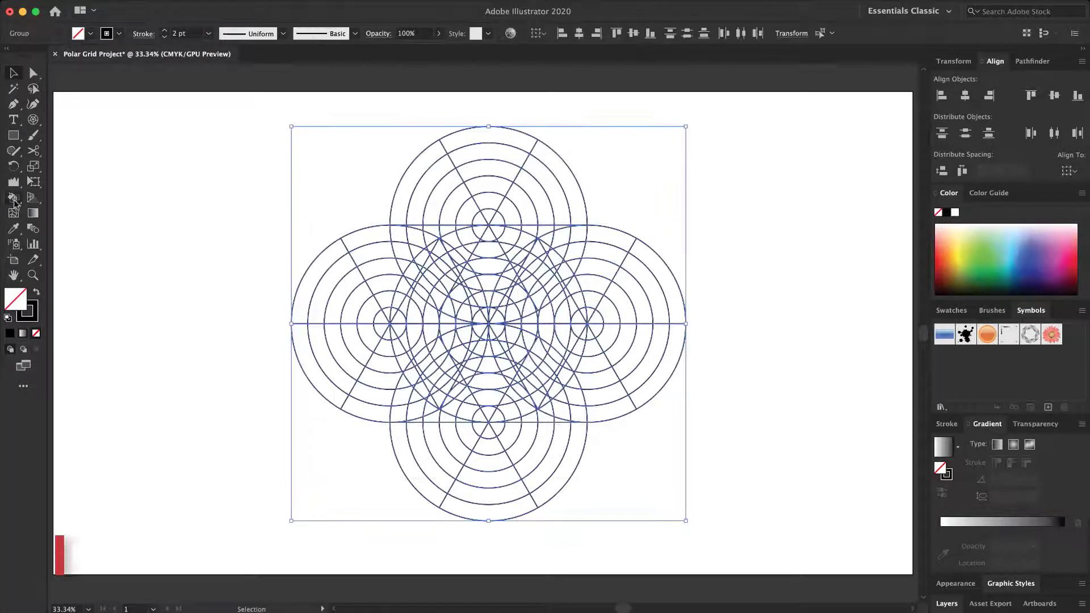
pyautogui.click(13, 197)
pyautogui.click(73, 198)
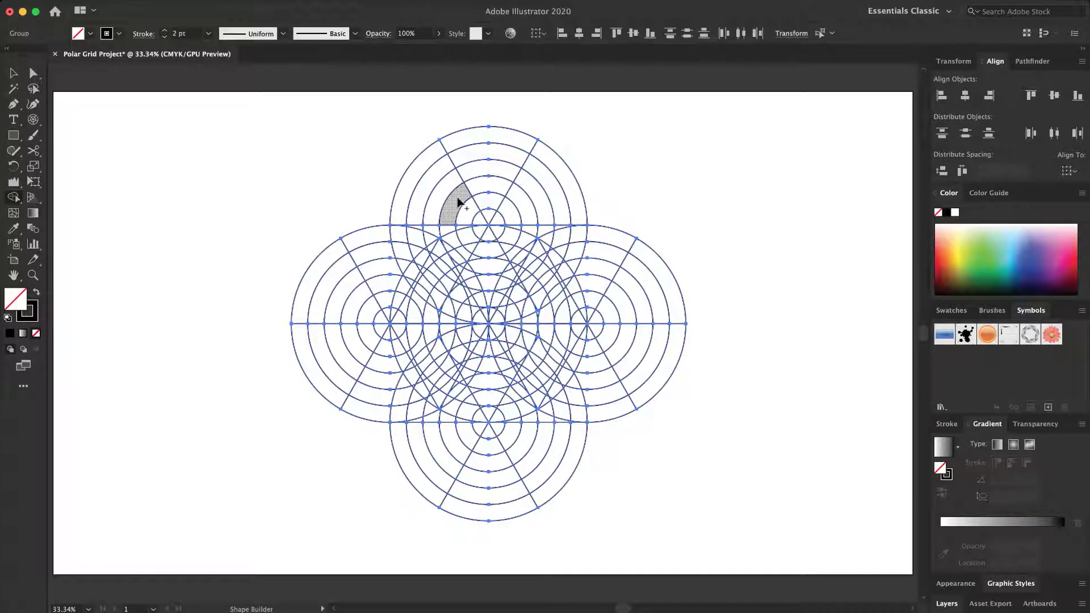
pyautogui.moveTo(460, 202)
pyautogui.mouseDown()
pyautogui.moveTo(454, 245)
pyautogui.moveTo(471, 268)
pyautogui.moveTo(494, 272)
pyautogui.moveTo(517, 257)
pyautogui.moveTo(507, 262)
pyautogui.moveTo(530, 224)
pyautogui.moveTo(470, 185)
pyautogui.moveTo(474, 196)
pyautogui.mouseUp()
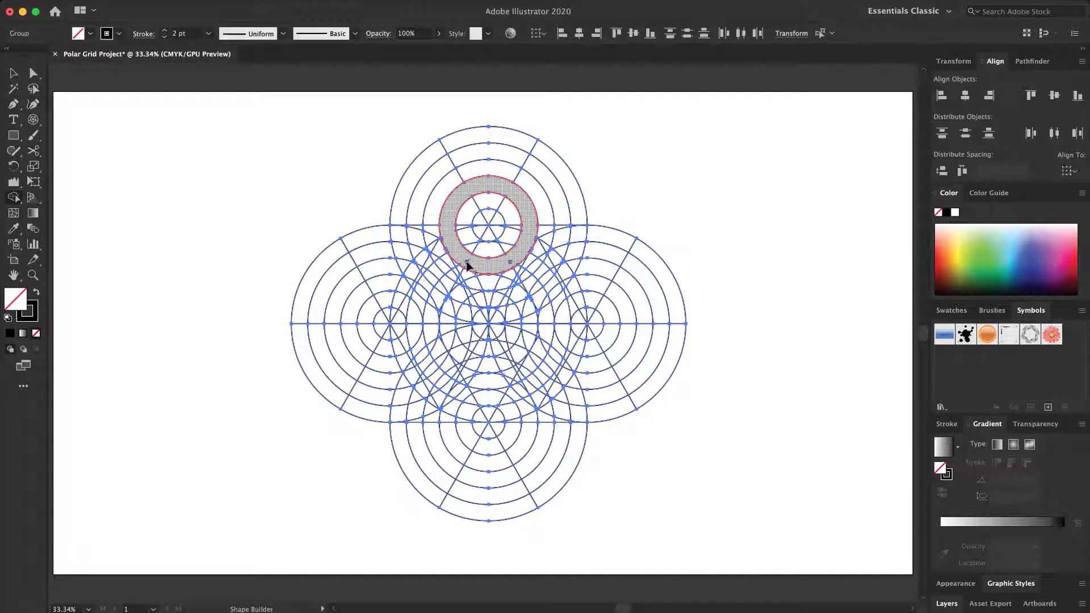
pyautogui.click(510, 265)
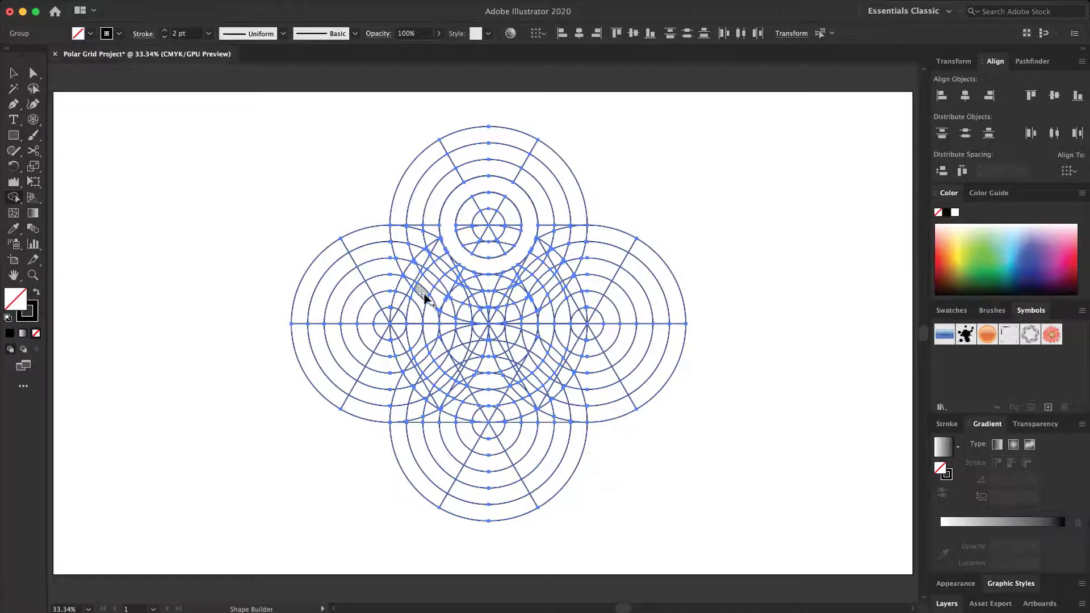
# Merge the segments of the third ring from the centre in the left, right and bottom grids.
pyautogui.moveTo(430, 312)
pyautogui.mouseDown()
pyautogui.moveTo(386, 285)
pyautogui.moveTo(355, 302)
pyautogui.moveTo(355, 343)
pyautogui.moveTo(407, 364)
pyautogui.moveTo(428, 348)
pyautogui.moveTo(426, 315)
pyautogui.mouseUp()
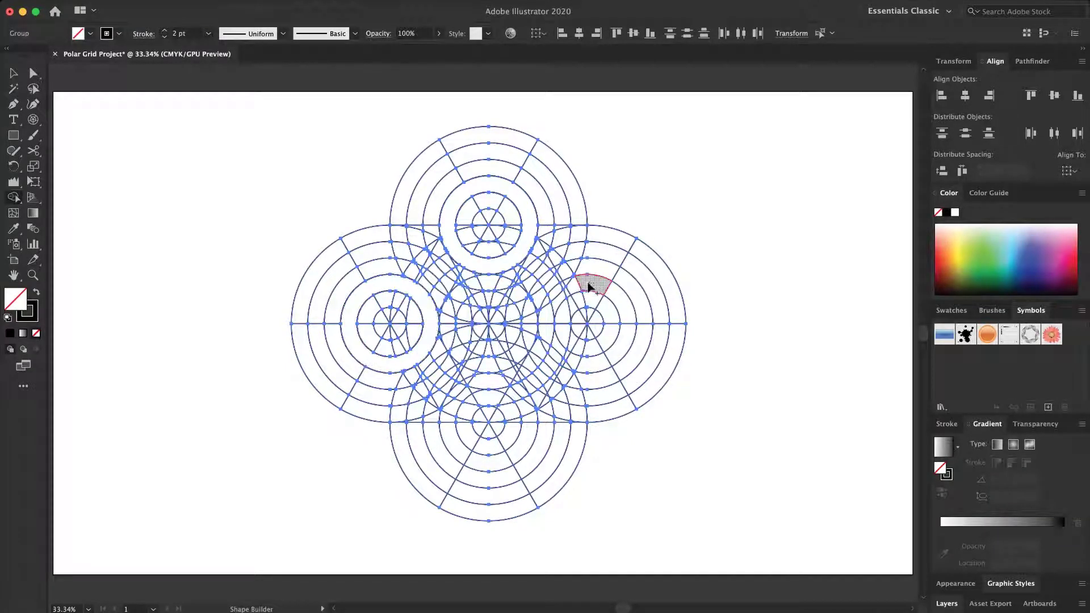
pyautogui.moveTo(569, 288)
pyautogui.mouseDown()
pyautogui.moveTo(547, 306)
pyautogui.moveTo(550, 348)
pyautogui.moveTo(582, 366)
pyautogui.moveTo(610, 358)
pyautogui.moveTo(626, 326)
pyautogui.moveTo(596, 290)
pyautogui.mouseUp()
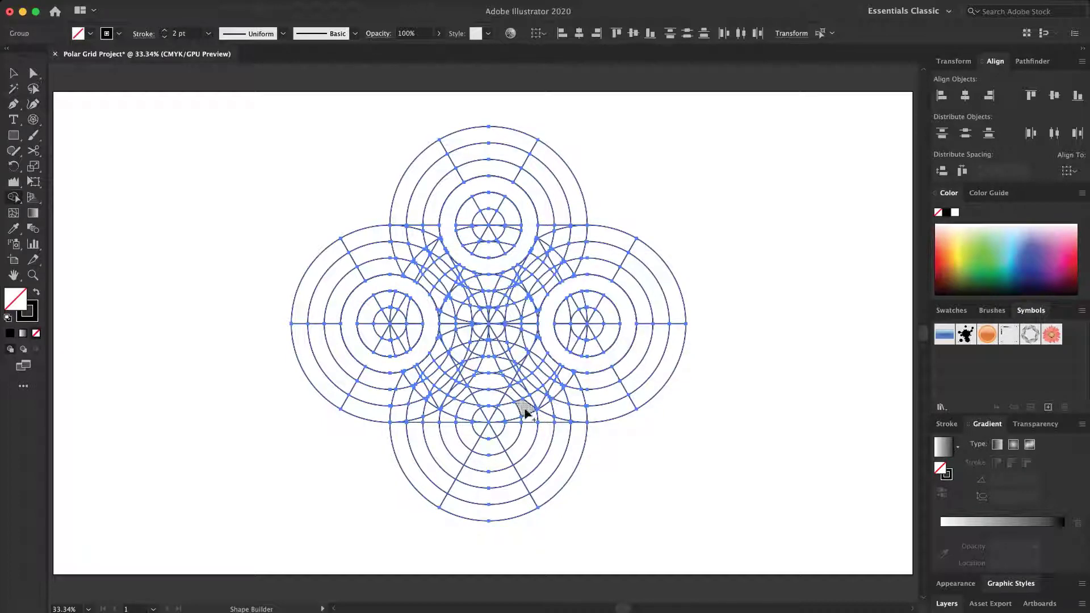
pyautogui.moveTo(482, 388)
pyautogui.mouseDown()
pyautogui.moveTo(463, 385)
pyautogui.moveTo(477, 392)
pyautogui.moveTo(450, 405)
pyautogui.moveTo(450, 438)
pyautogui.moveTo(512, 458)
pyautogui.moveTo(528, 407)
pyautogui.moveTo(502, 385)
pyautogui.moveTo(515, 386)
pyautogui.moveTo(516, 401)
pyautogui.mouseUp()
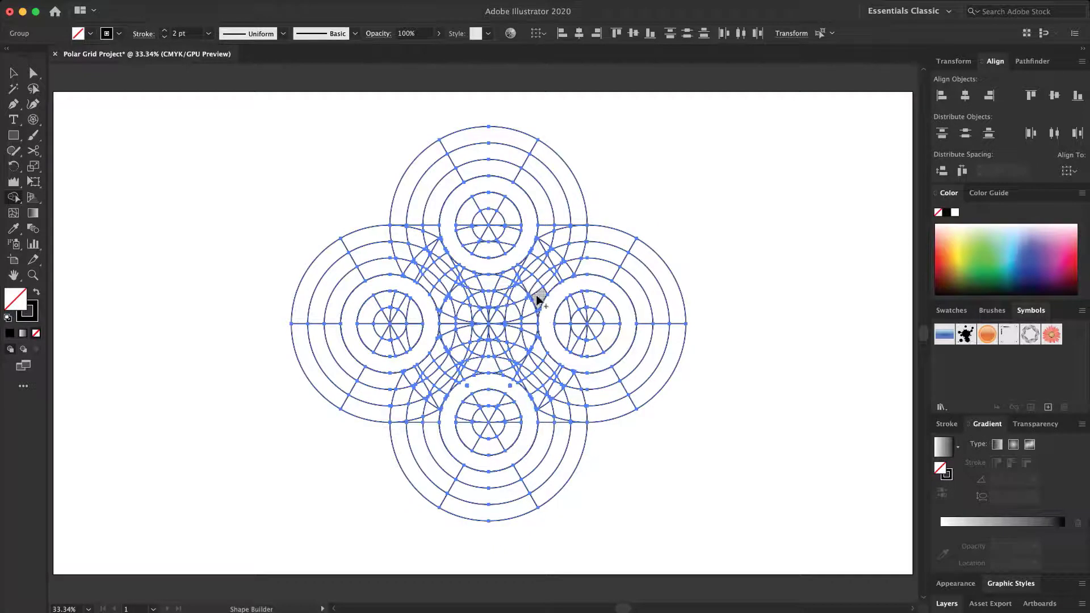
# Merge the central grid's fourth ring with the four outer rings into one connected spinner shape.
pyautogui.moveTo(540, 303)
pyautogui.mouseDown()
pyautogui.moveTo(508, 276)
pyautogui.moveTo(516, 272)
pyautogui.moveTo(462, 271)
pyautogui.moveTo(435, 325)
pyautogui.mouseUp()
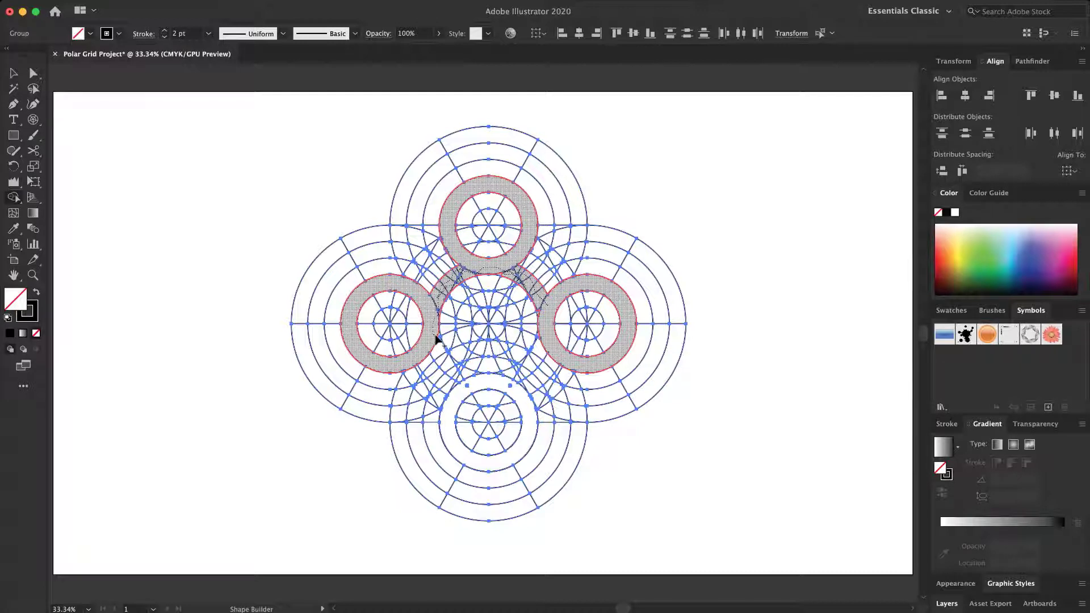
pyautogui.moveTo(440, 340)
pyautogui.mouseDown()
pyautogui.moveTo(464, 384)
pyautogui.moveTo(503, 373)
pyautogui.moveTo(511, 386)
pyautogui.moveTo(465, 384)
pyautogui.moveTo(518, 377)
pyautogui.moveTo(538, 356)
pyautogui.moveTo(540, 304)
pyautogui.mouseUp()
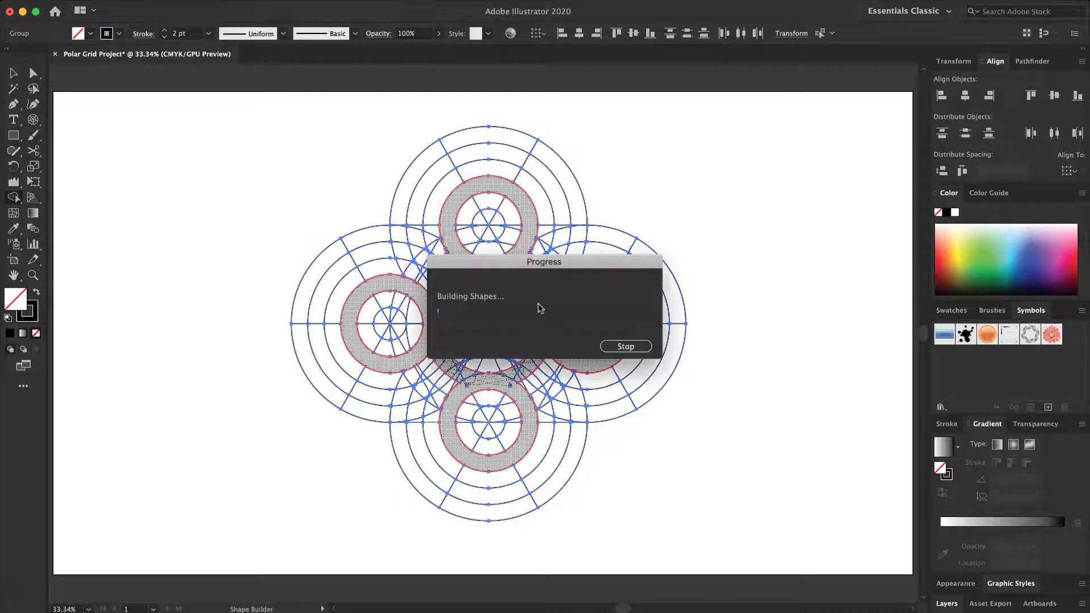
pyautogui.click(467, 386)
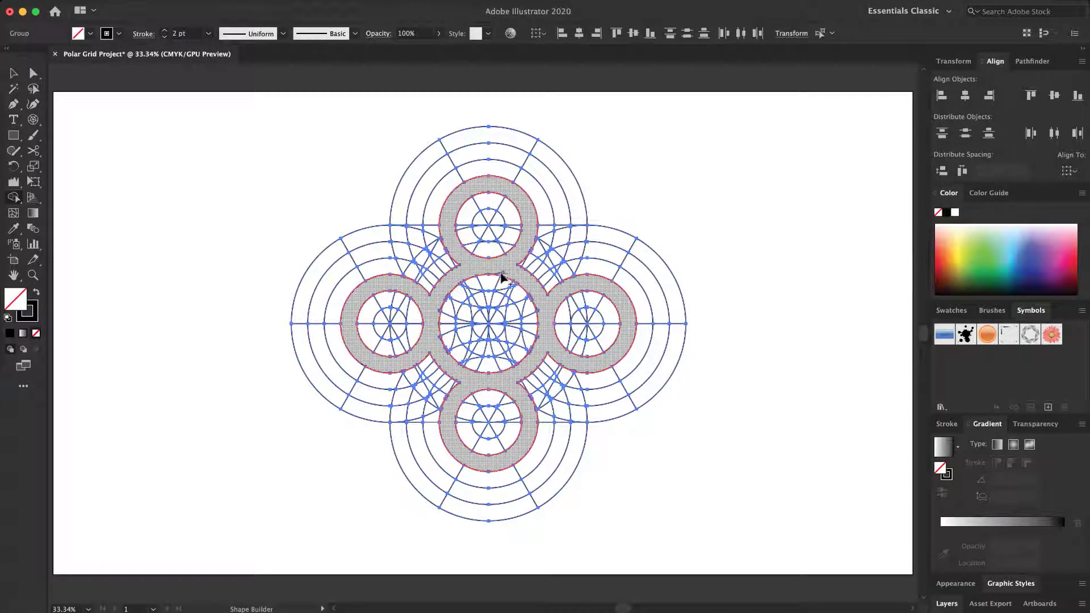
pyautogui.click(505, 274)
# Delete the two stray line ends protruding from the left side of the central circle.
pyautogui.write('z')
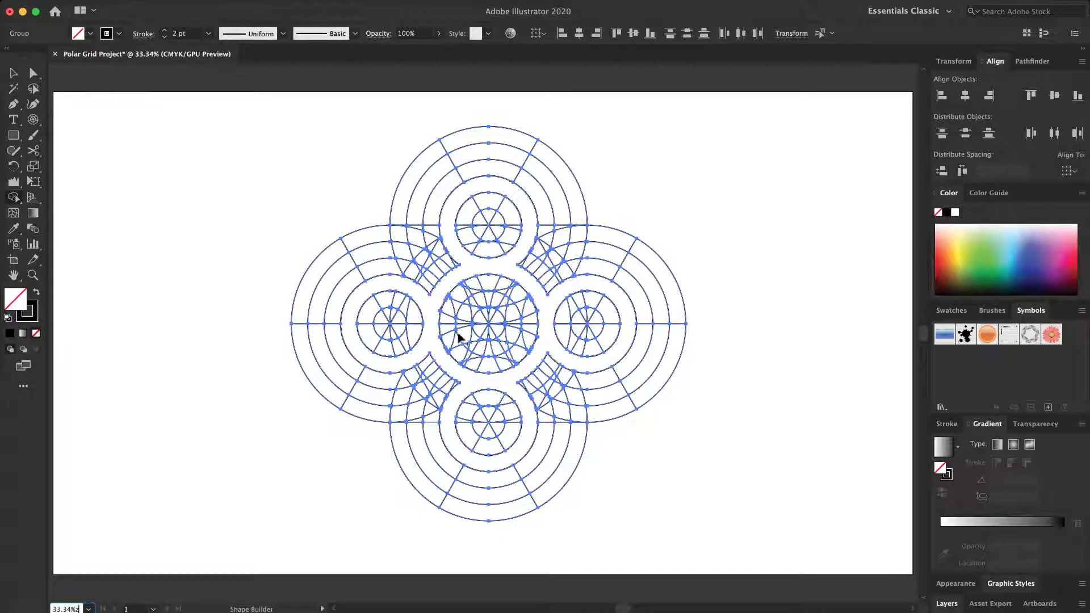
pyautogui.click(13, 74)
pyautogui.write('z')
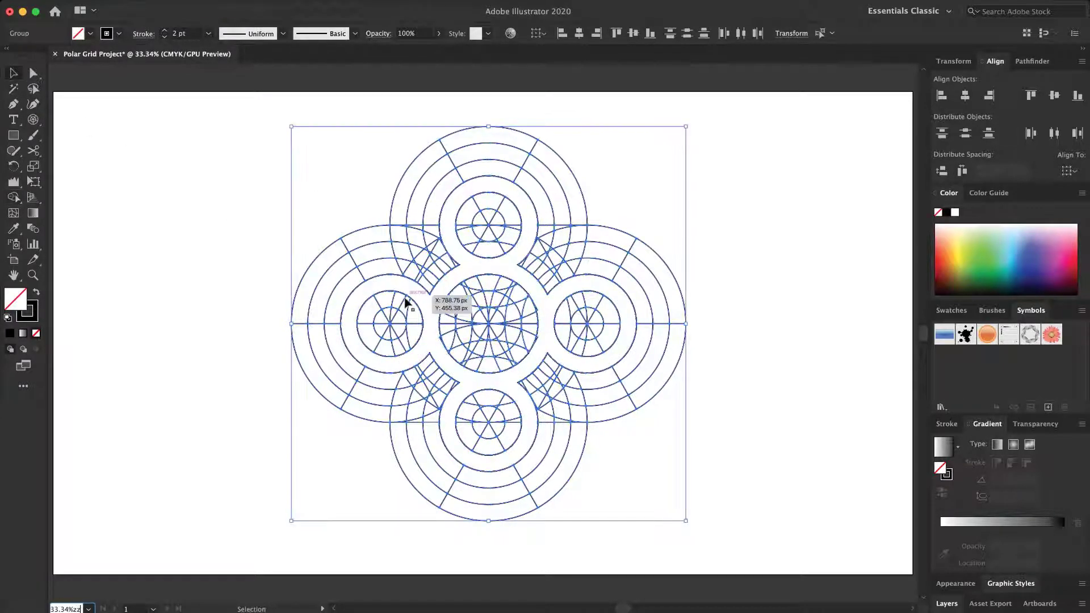
pyautogui.click(33, 275)
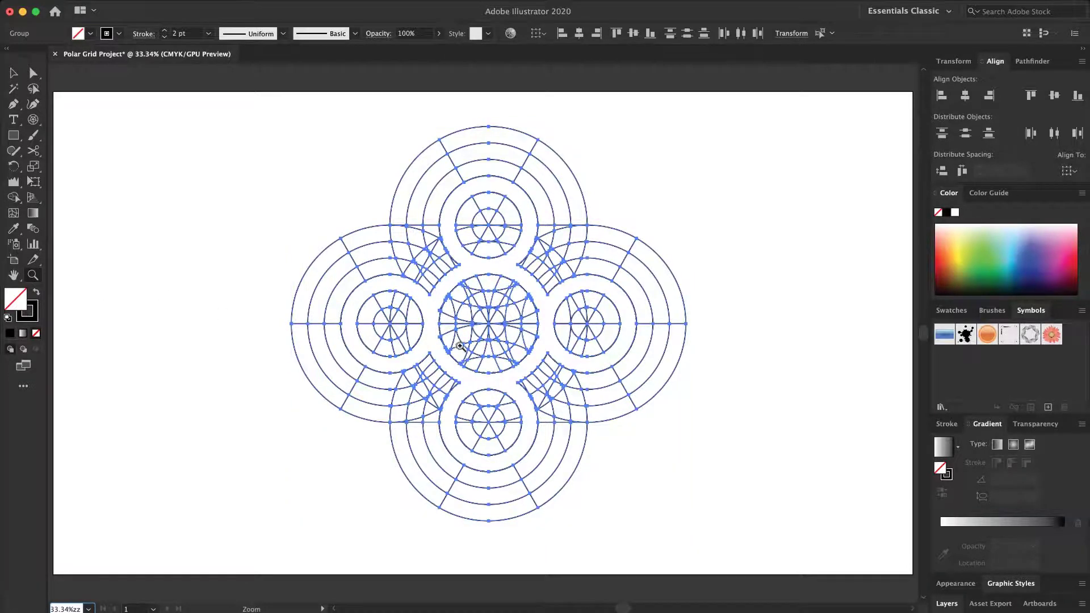
pyautogui.moveTo(460, 347); pyautogui.dragTo(548, 349)
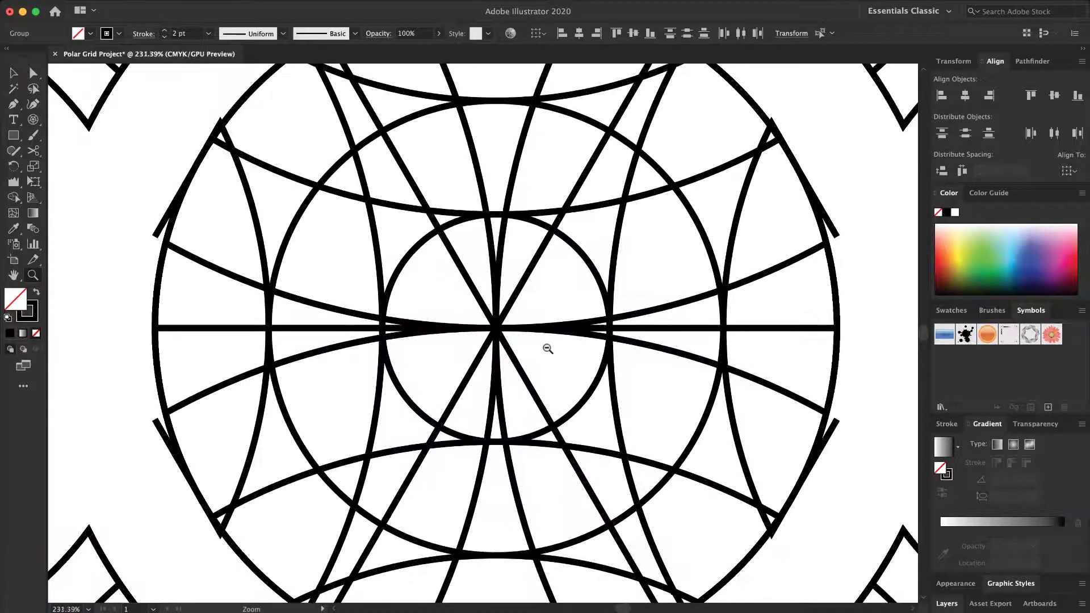
pyautogui.click(33, 73)
pyautogui.click(154, 236)
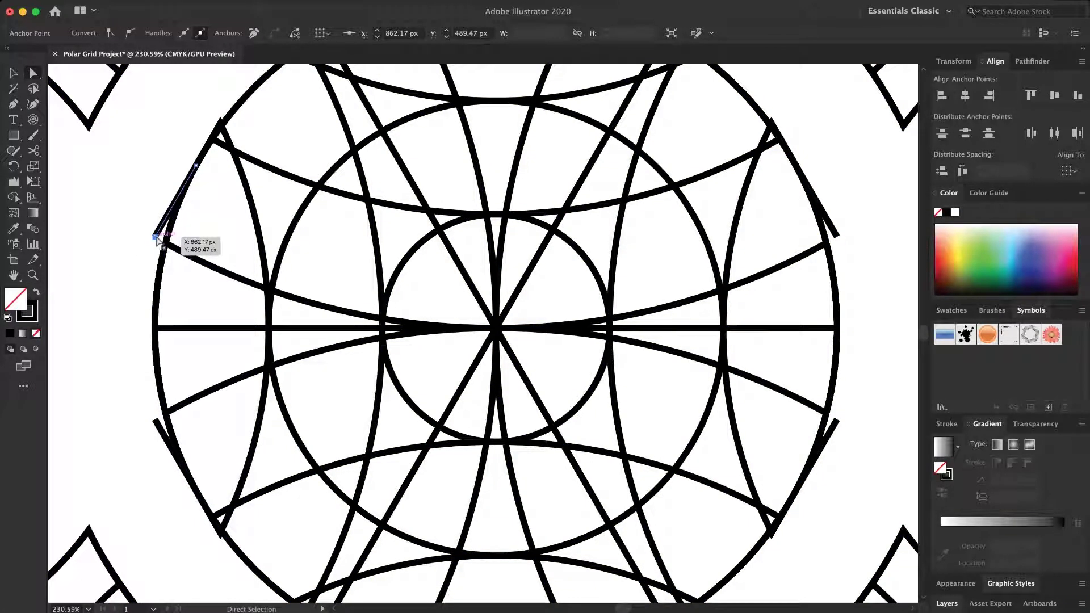
pyautogui.click(157, 421)
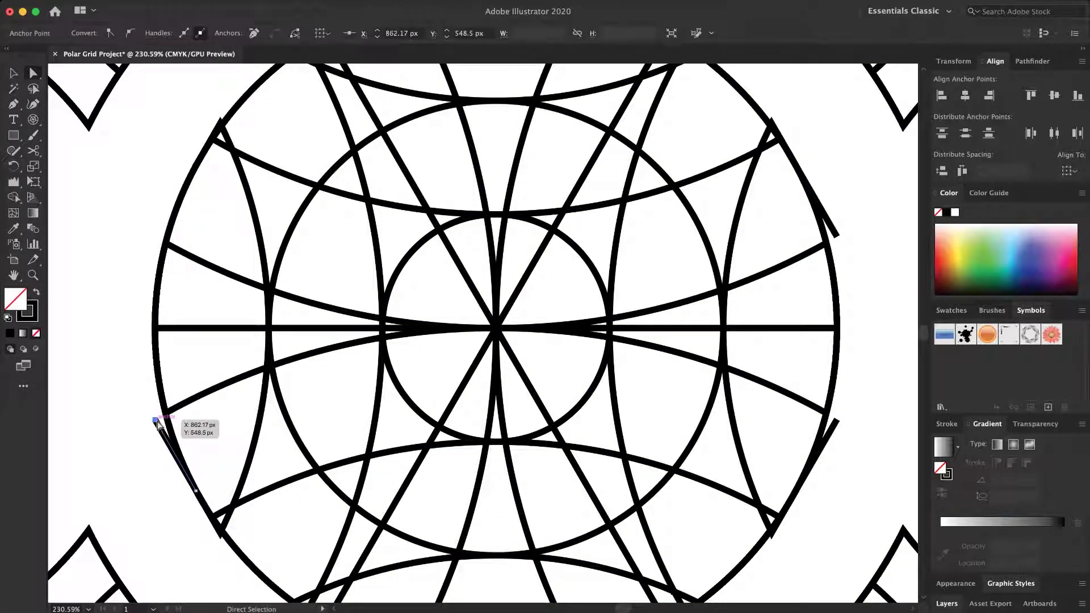
pyautogui.press('Delete')
# Delete the stray line ends protruding from the right side of the central circle.
pyautogui.hscroll(-2, 157, 425)
pyautogui.click(267, 535)
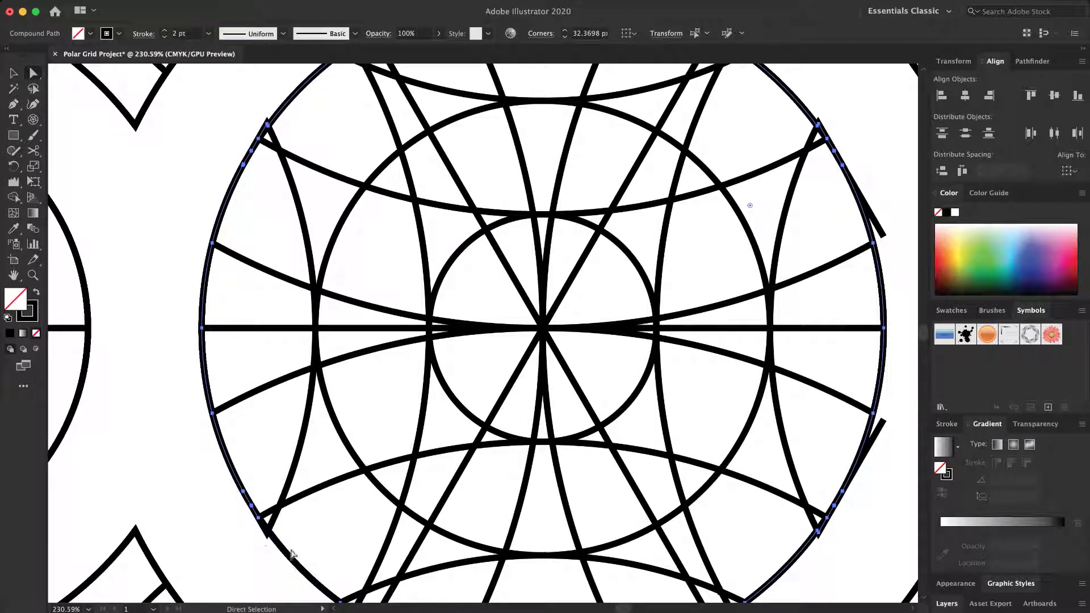
pyautogui.click(884, 421)
pyautogui.press('Delete')
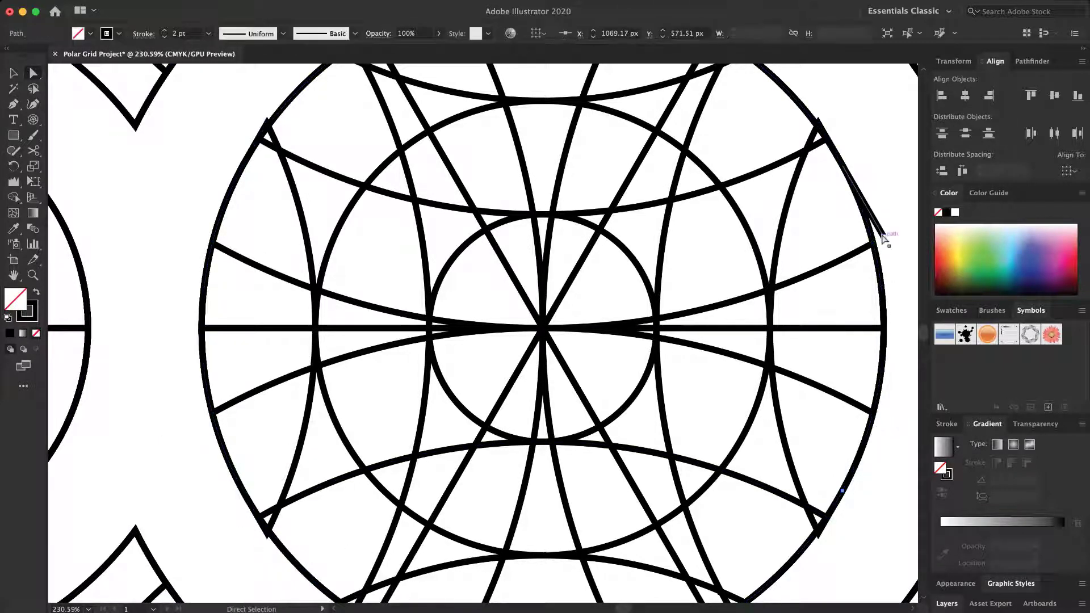
pyautogui.click(883, 238)
pyautogui.press('Delete')
pyautogui.click(818, 124)
pyautogui.press('Delete')
pyautogui.press('Delete')
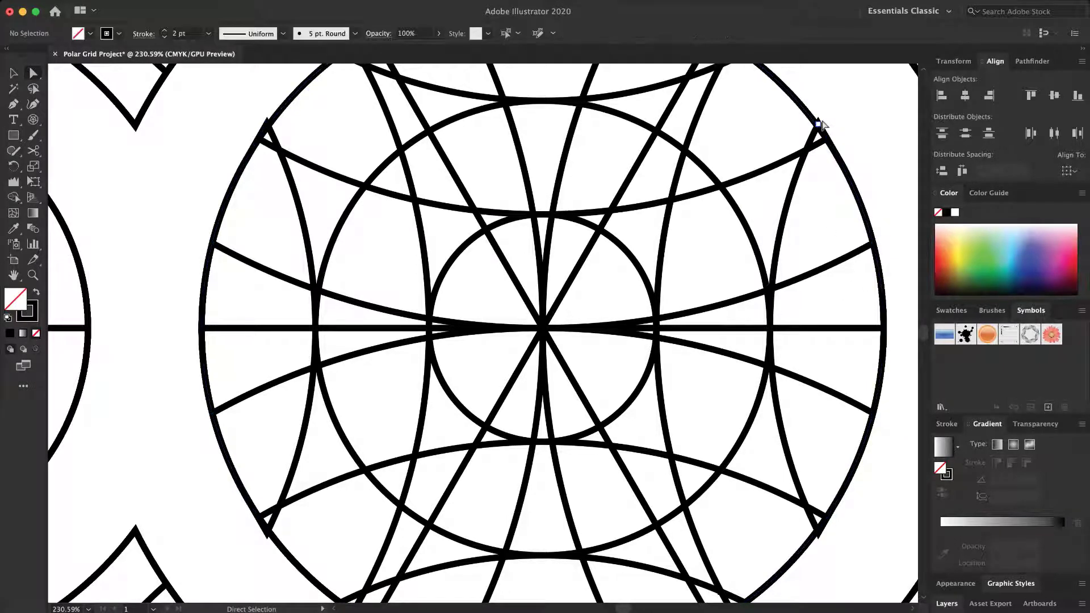
pyautogui.scroll(4, 601, 231)
pyautogui.scroll(-6, 601, 231)
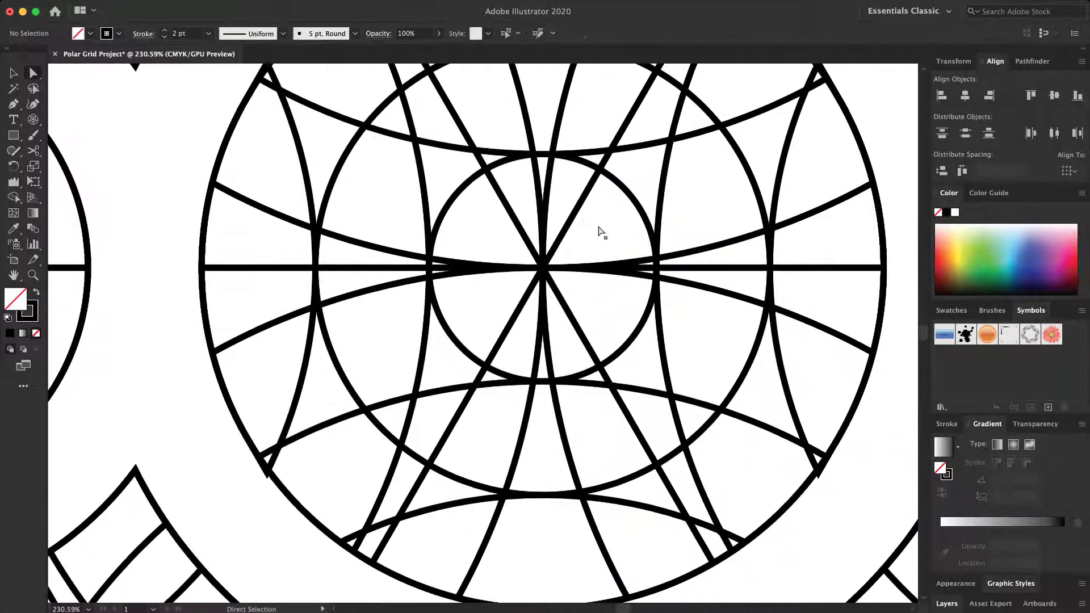
# Select all artwork and merge the central grid's outermost ring segments inside the left circle and in the lower-left gap with Shape Builder.
pyautogui.press('z')
pyautogui.moveTo(651, 233); pyautogui.dragTo(335, 244)
pyautogui.hscroll(1, 489, 220)
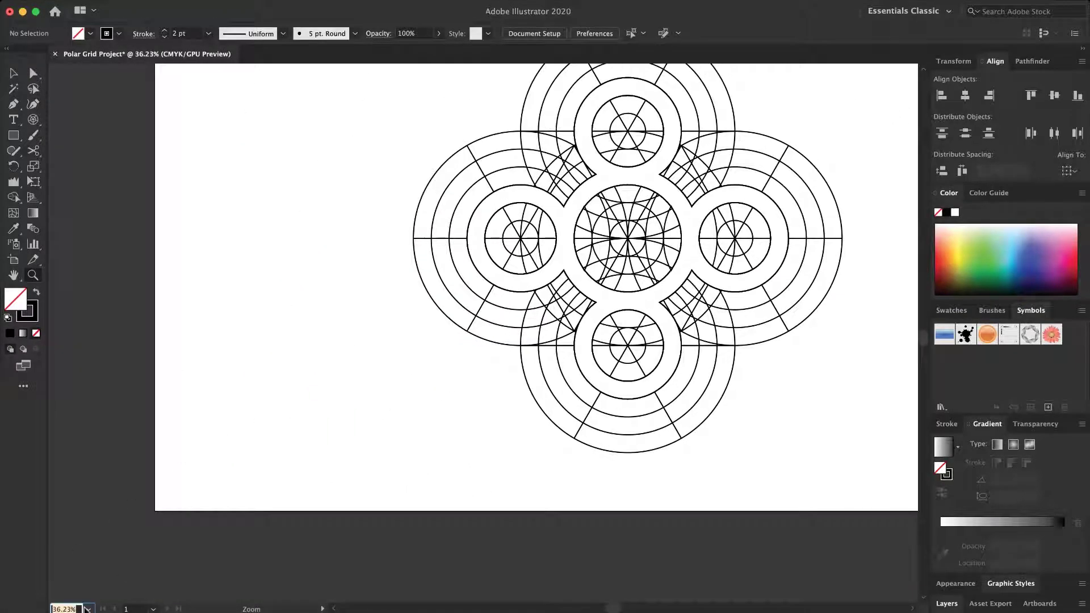
pyautogui.click(88, 608)
pyautogui.click(122, 592)
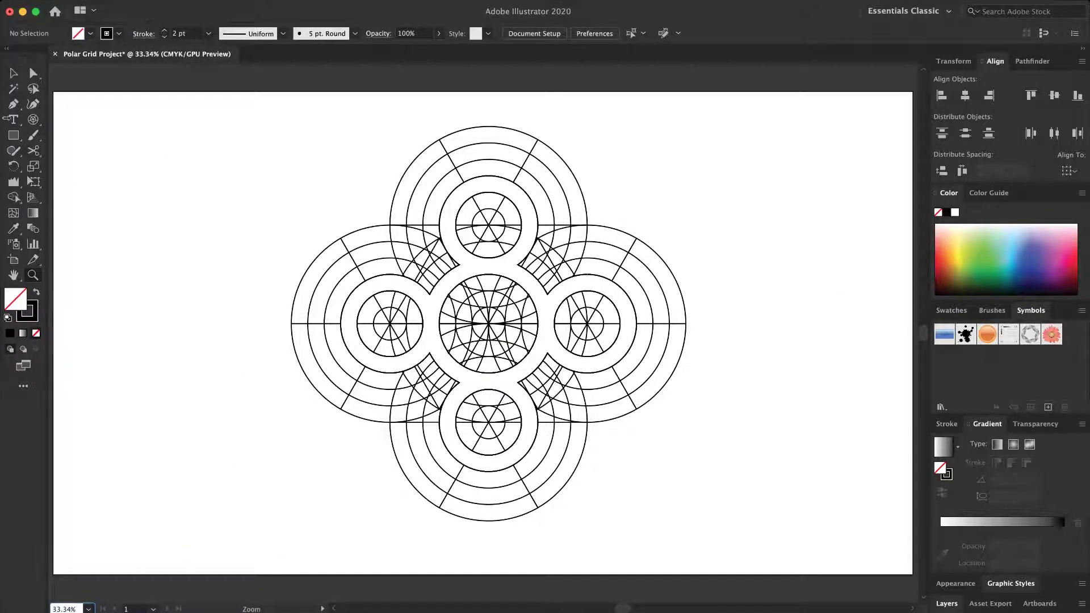
pyautogui.click(13, 73)
pyautogui.moveTo(253, 124); pyautogui.dragTo(720, 517)
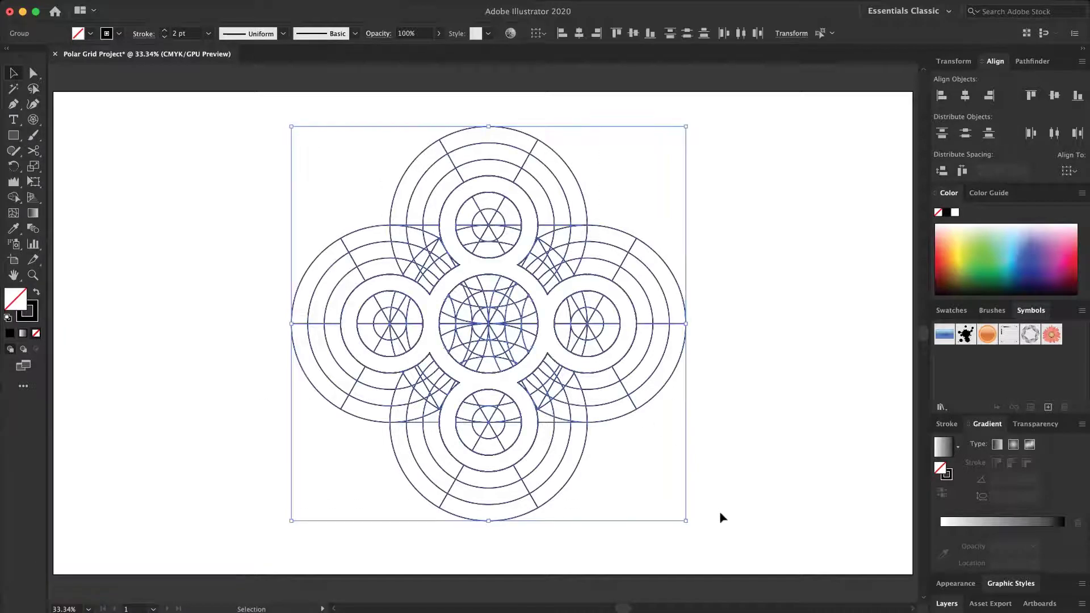
pyautogui.click(13, 197)
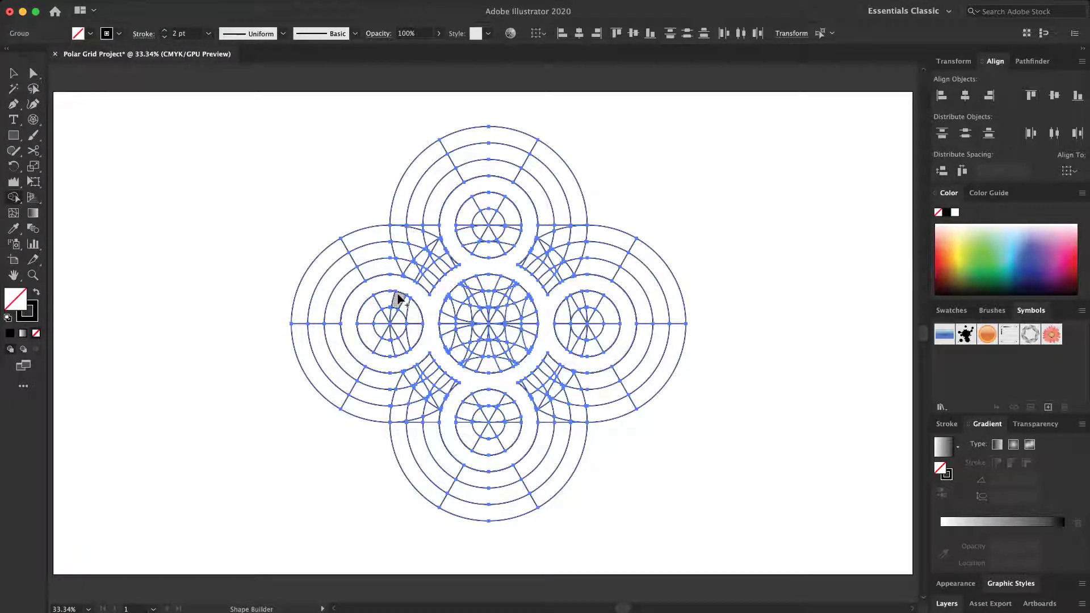
pyautogui.moveTo(401, 305)
pyautogui.mouseDown()
pyautogui.moveTo(390, 319)
pyautogui.moveTo(401, 349)
pyautogui.mouseUp()
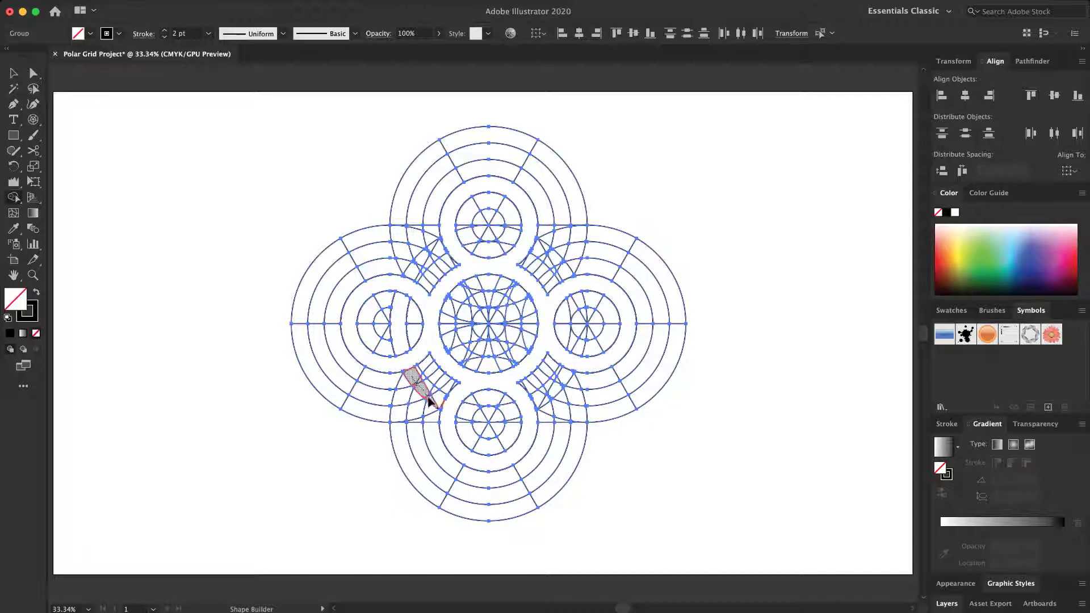
pyautogui.click(418, 375)
# Merge the central grid's outermost ring segments inside the bottom, right and top circles and in the remaining gaps between circles.
pyautogui.moveTo(464, 418)
pyautogui.mouseDown()
pyautogui.moveTo(510, 413)
pyautogui.moveTo(482, 407)
pyautogui.moveTo(553, 396)
pyautogui.moveTo(569, 378)
pyautogui.mouseUp()
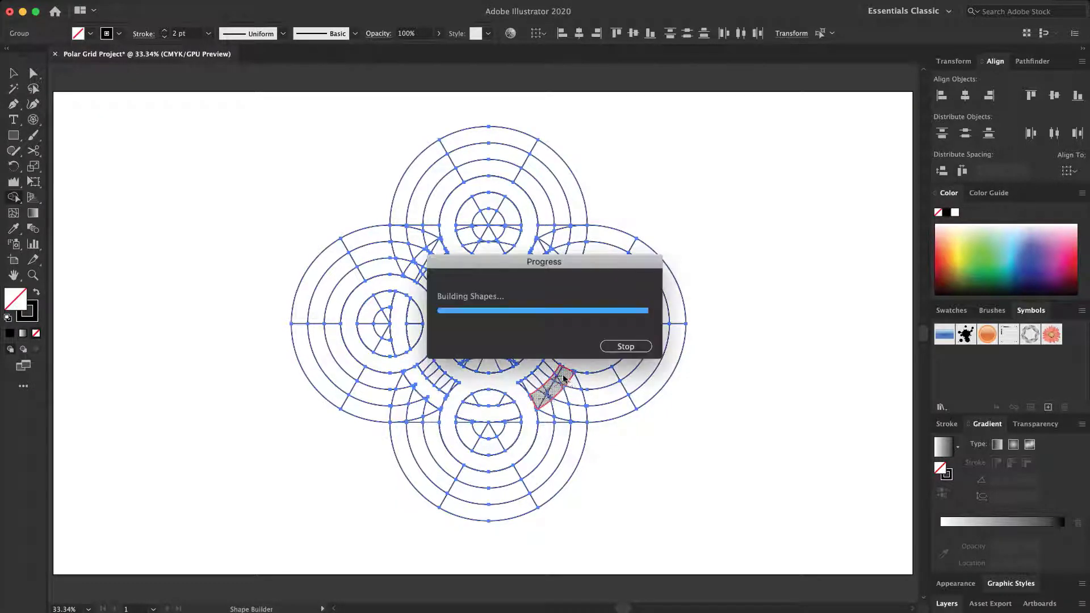
pyautogui.click(564, 388)
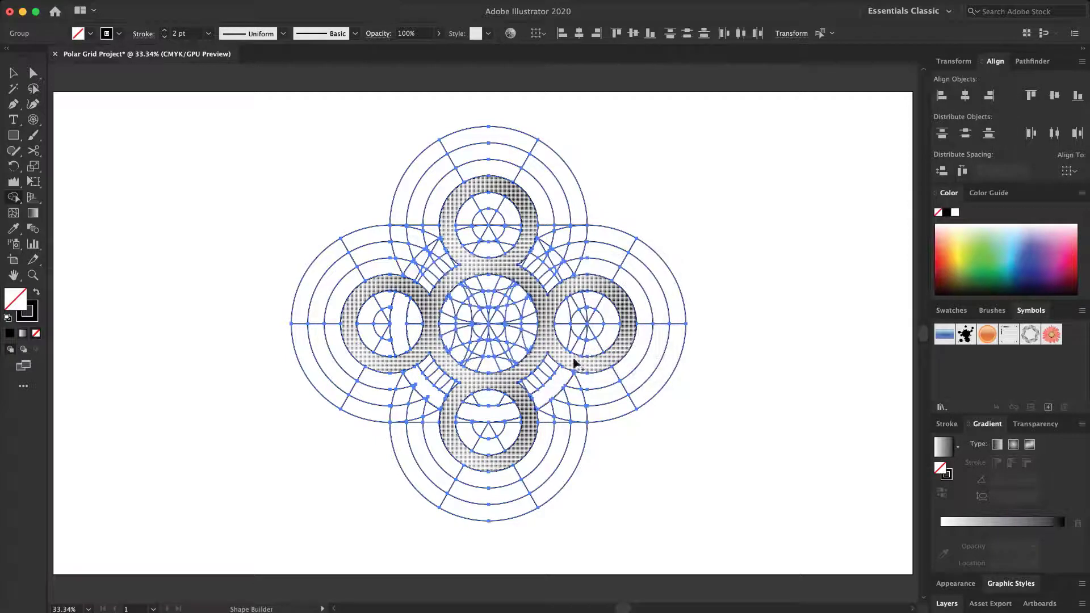
pyautogui.moveTo(583, 328)
pyautogui.mouseDown()
pyautogui.moveTo(581, 294)
pyautogui.moveTo(561, 267)
pyautogui.moveTo(499, 237)
pyautogui.moveTo(482, 245)
pyautogui.moveTo(500, 244)
pyautogui.mouseUp()
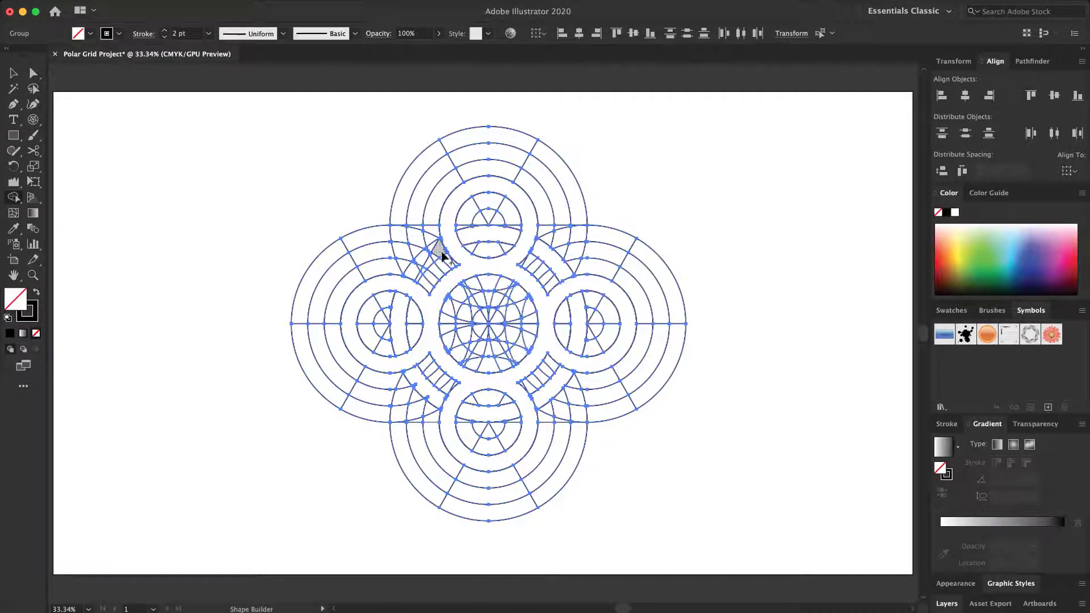
pyautogui.moveTo(416, 276); pyautogui.dragTo(431, 254)
pyautogui.moveTo(414, 409); pyautogui.dragTo(433, 391)
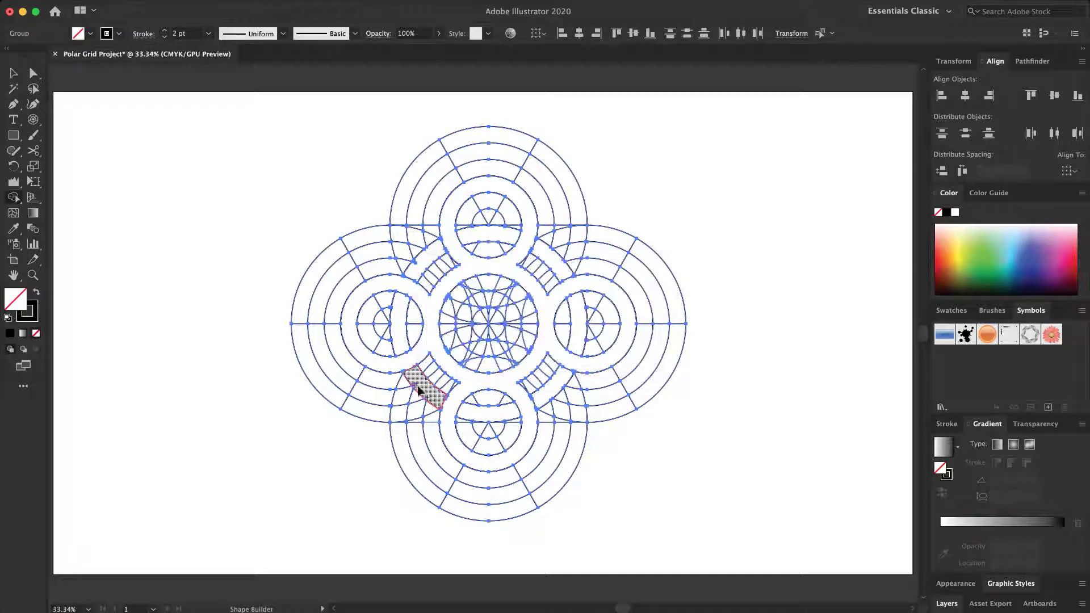
pyautogui.click(419, 390)
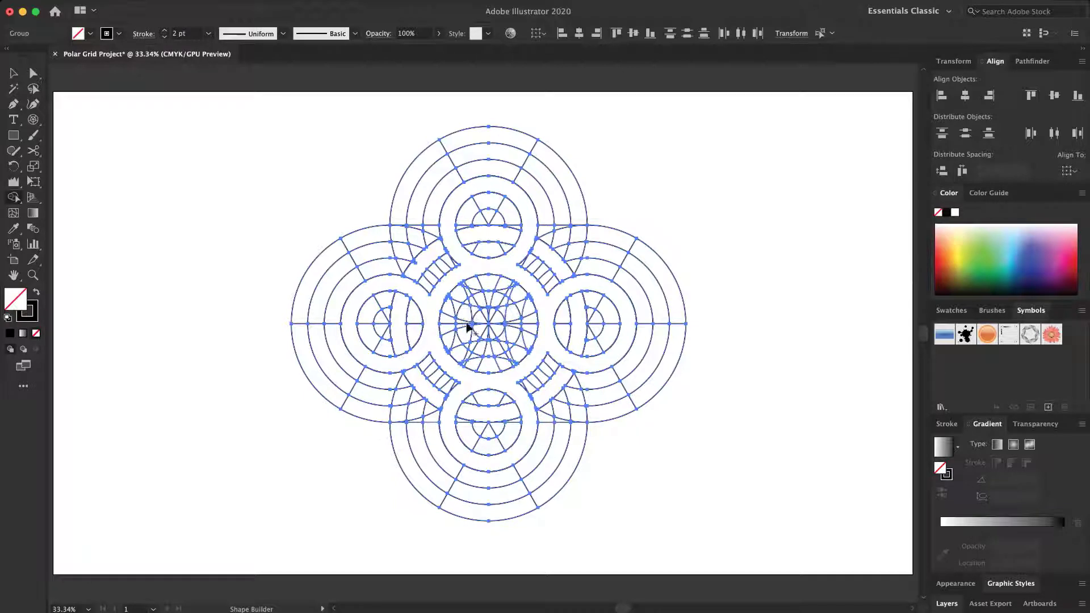
# Merge the central grid's second ring from its centre into one band, then deselect the artwork.
pyautogui.moveTo(474, 307)
pyautogui.mouseDown()
pyautogui.moveTo(461, 326)
pyautogui.moveTo(479, 348)
pyautogui.moveTo(468, 343)
pyautogui.moveTo(505, 346)
pyautogui.moveTo(517, 325)
pyautogui.moveTo(511, 306)
pyautogui.moveTo(480, 315)
pyautogui.mouseUp()
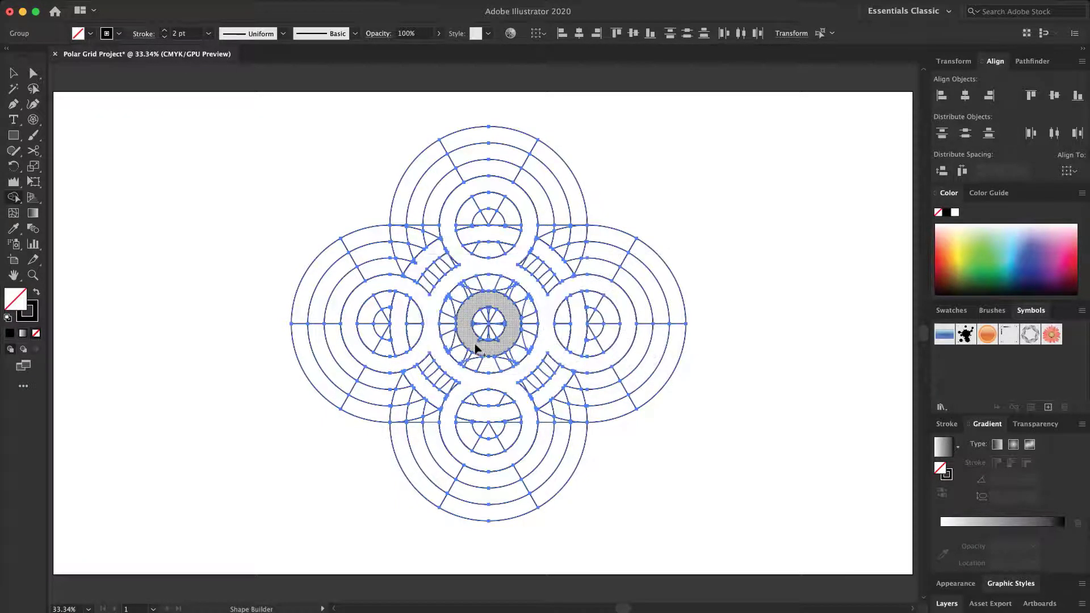
pyautogui.click(496, 346)
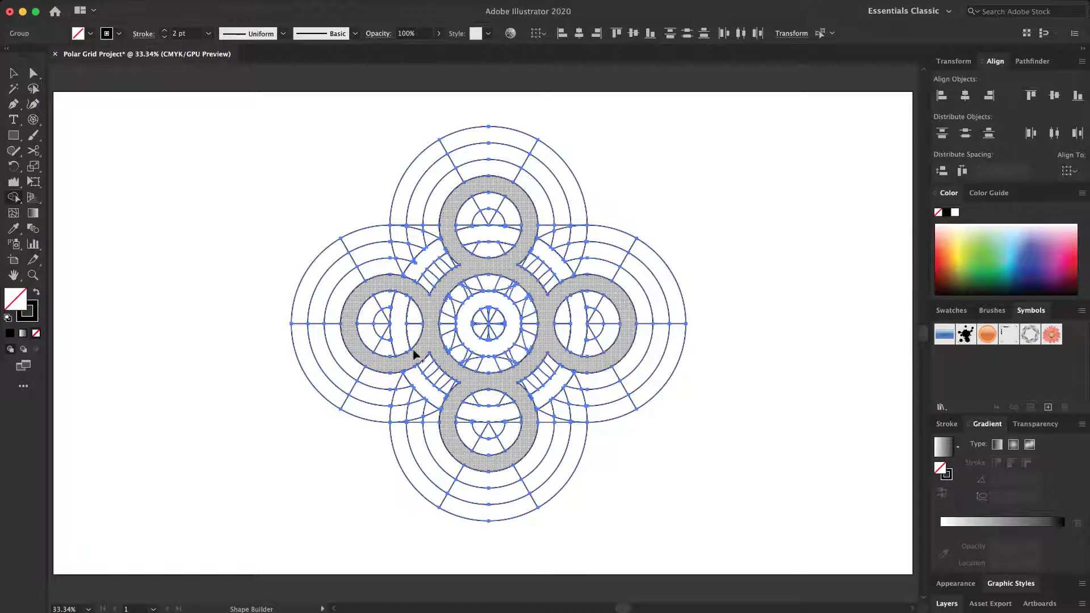
pyautogui.press('v')
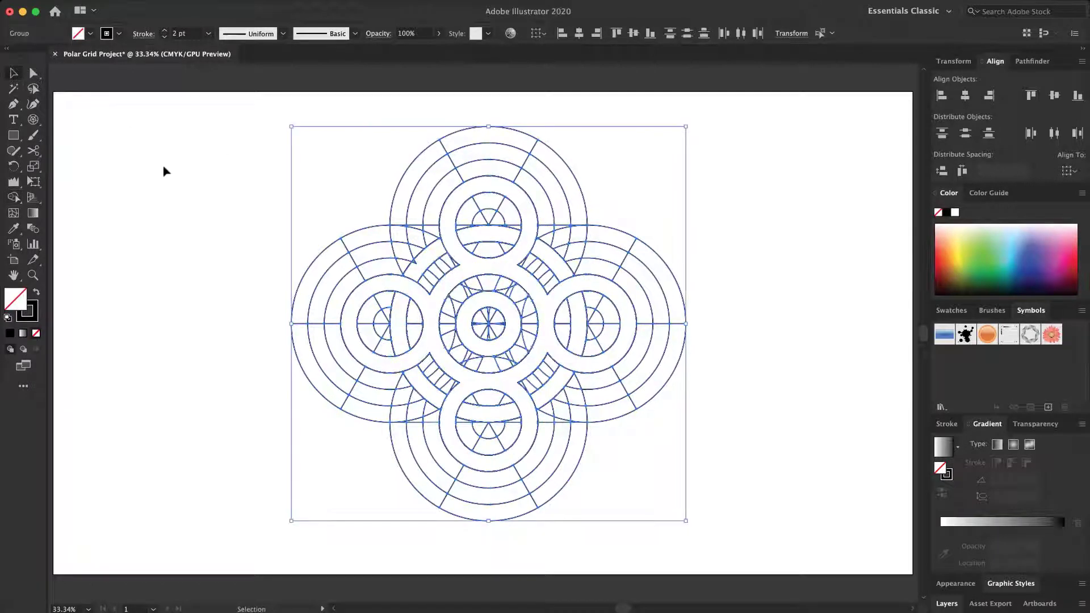
pyautogui.click(164, 171)
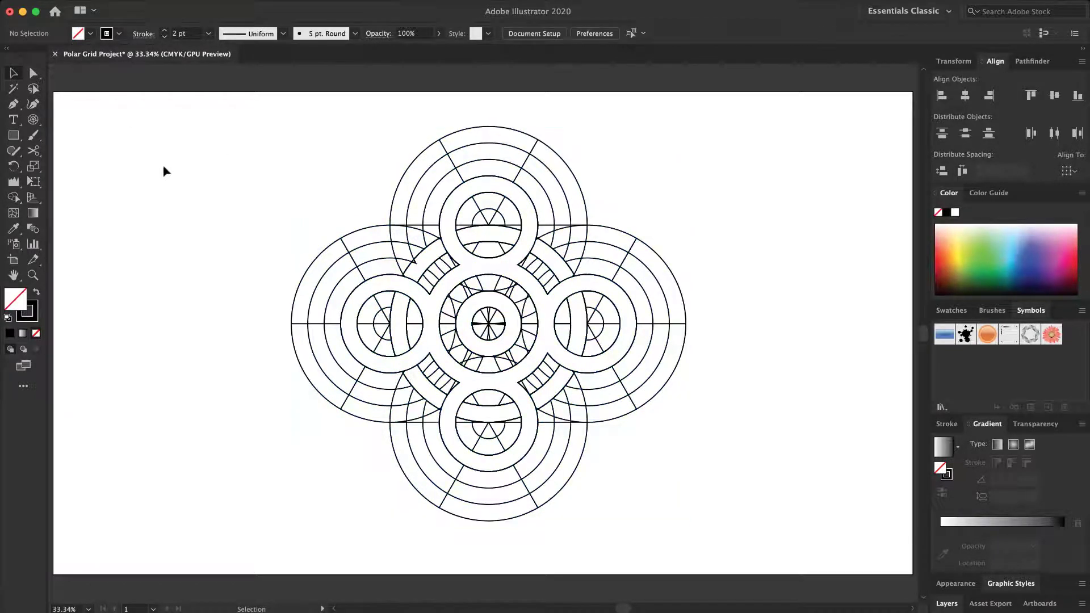
# Delete the leftover grid groups behind the top and right circles.
pyautogui.click(423, 153)
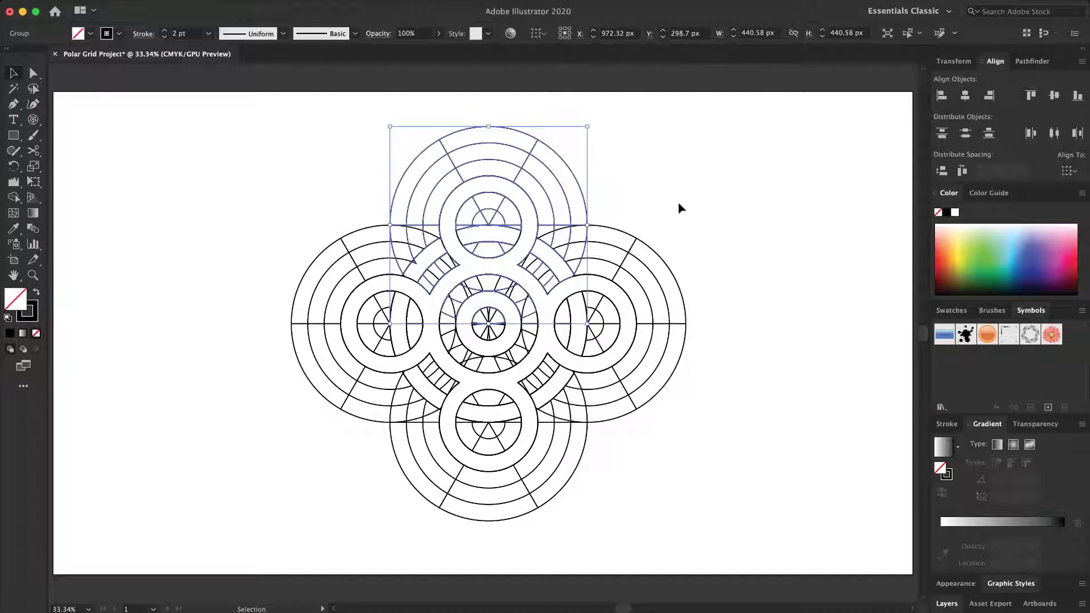
pyautogui.press('Delete')
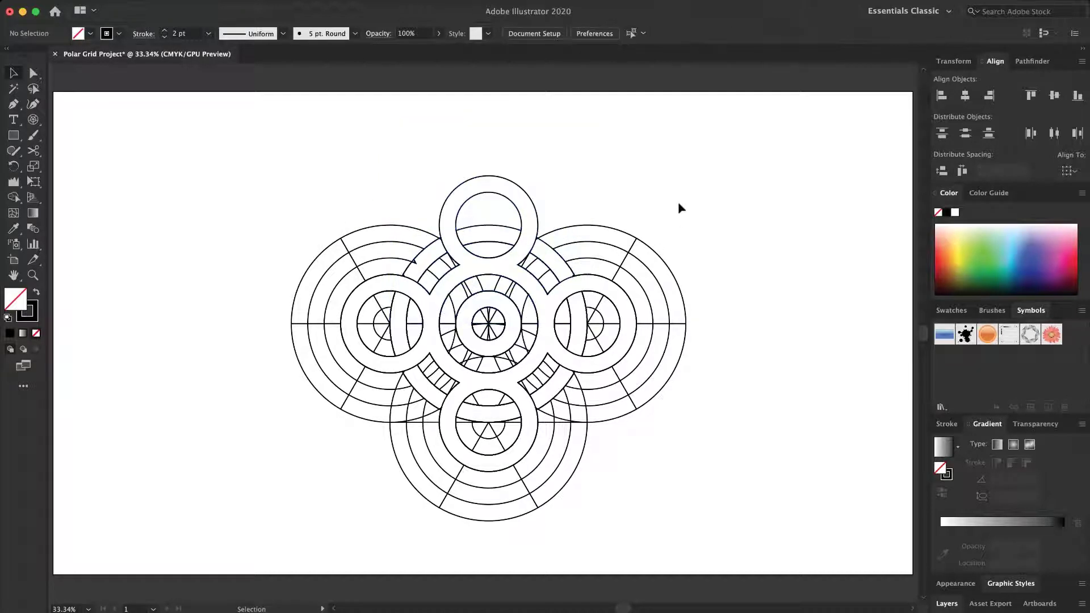
pyautogui.click(645, 244)
pyautogui.press('Delete')
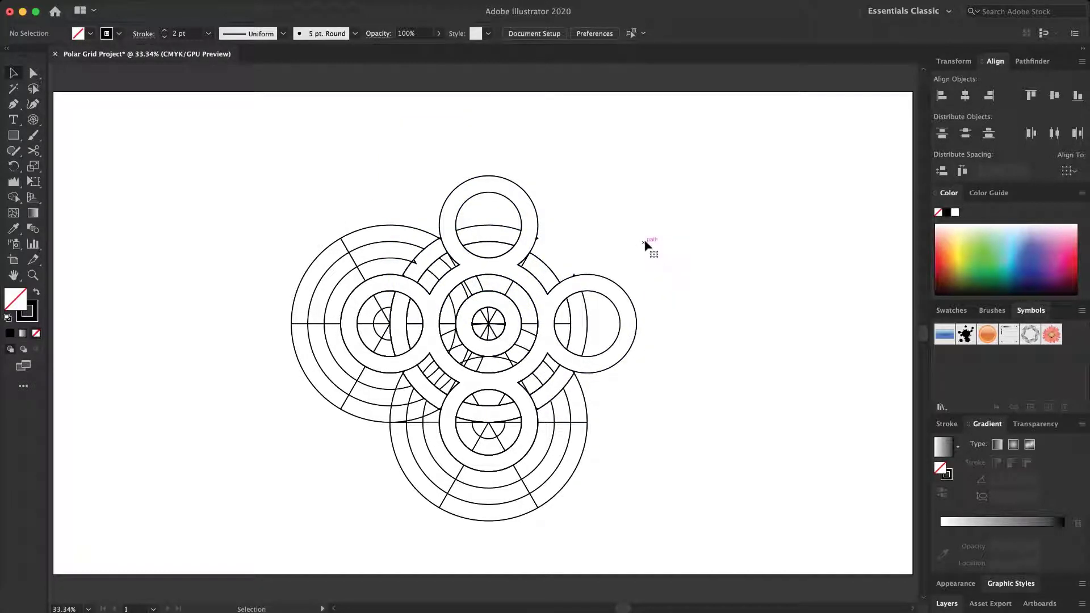
pyautogui.click(583, 458)
pyautogui.press('Delete')
pyautogui.press('super+z')
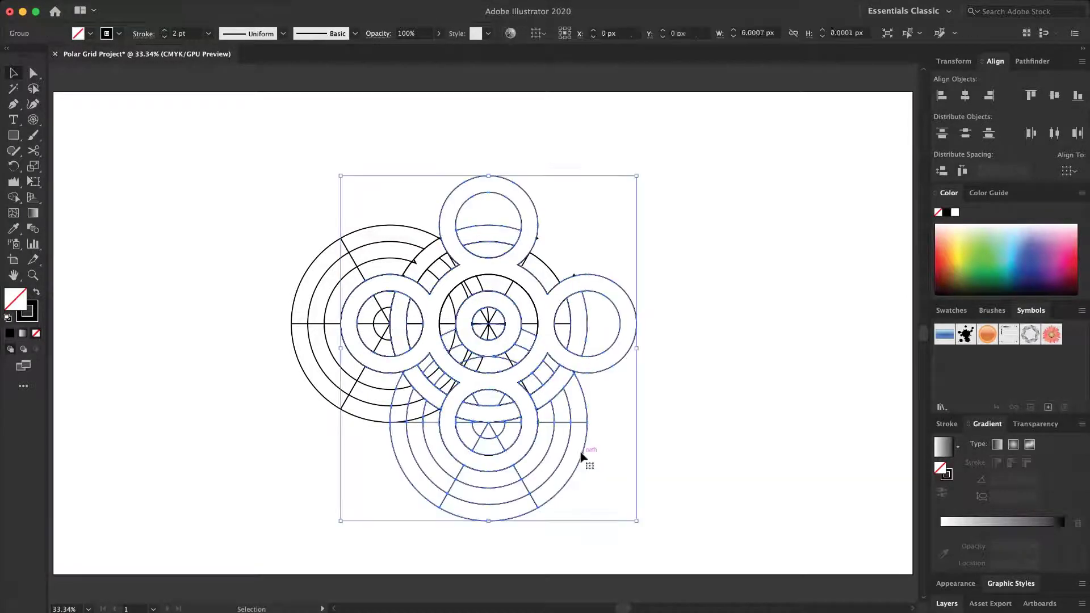
# Delete the leftover grid group behind the left circle.
pyautogui.click(248, 394)
pyautogui.click(301, 364)
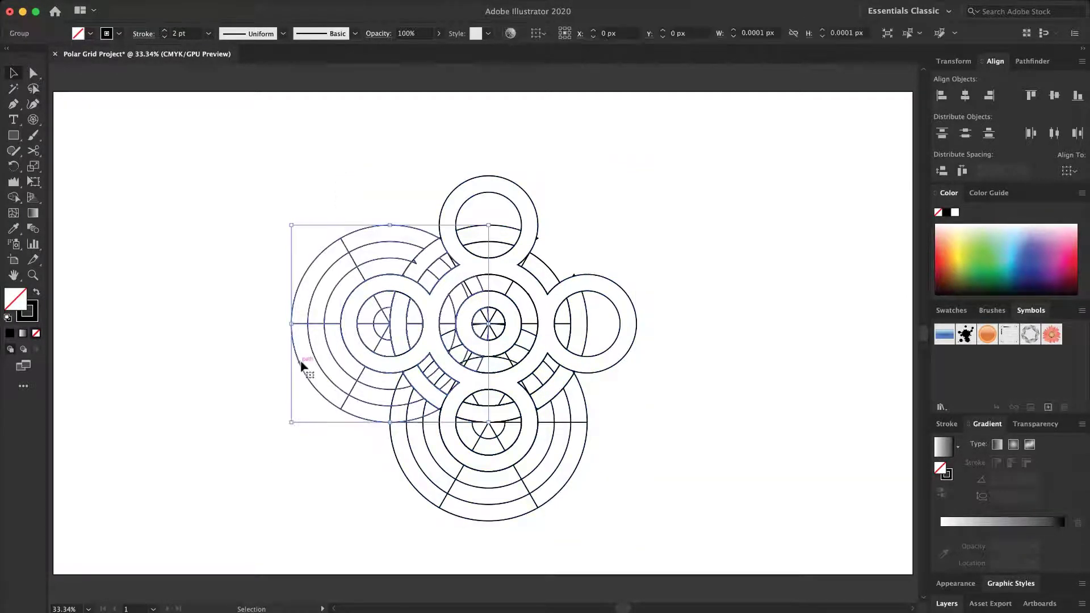
pyautogui.press('Delete')
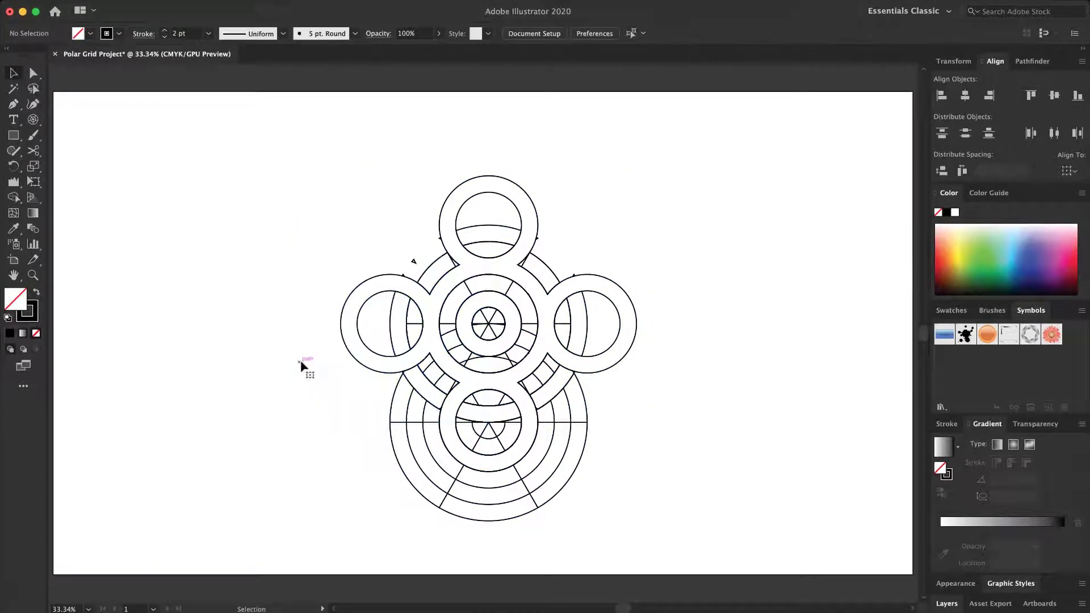
# Ungroup the artwork containing the bottom grid and delete that grid's leftover concentric circles.
pyautogui.click(411, 399)
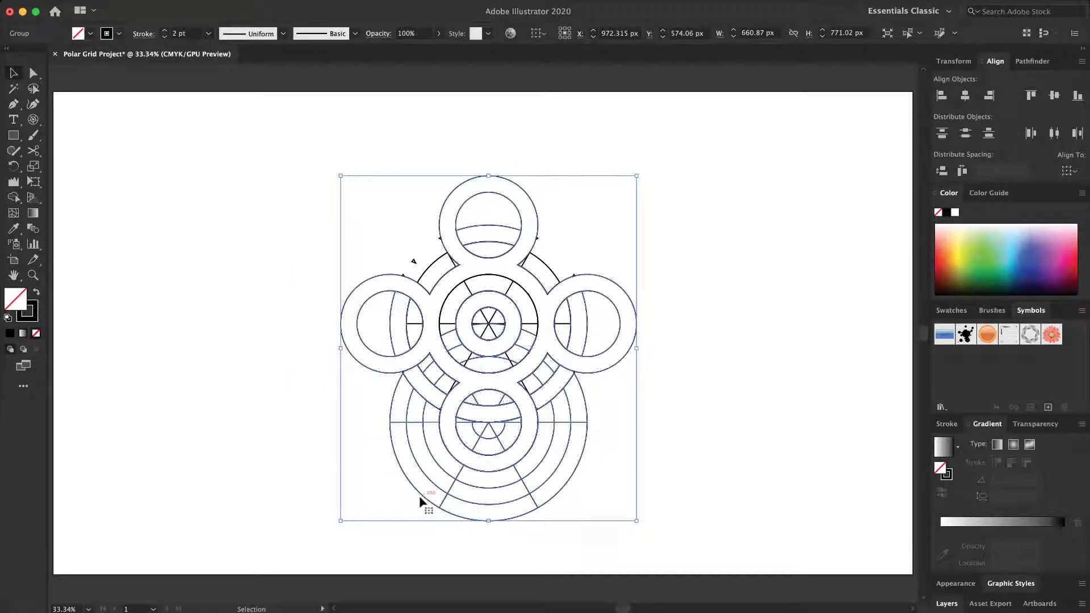
pyautogui.rightClick(456, 461)
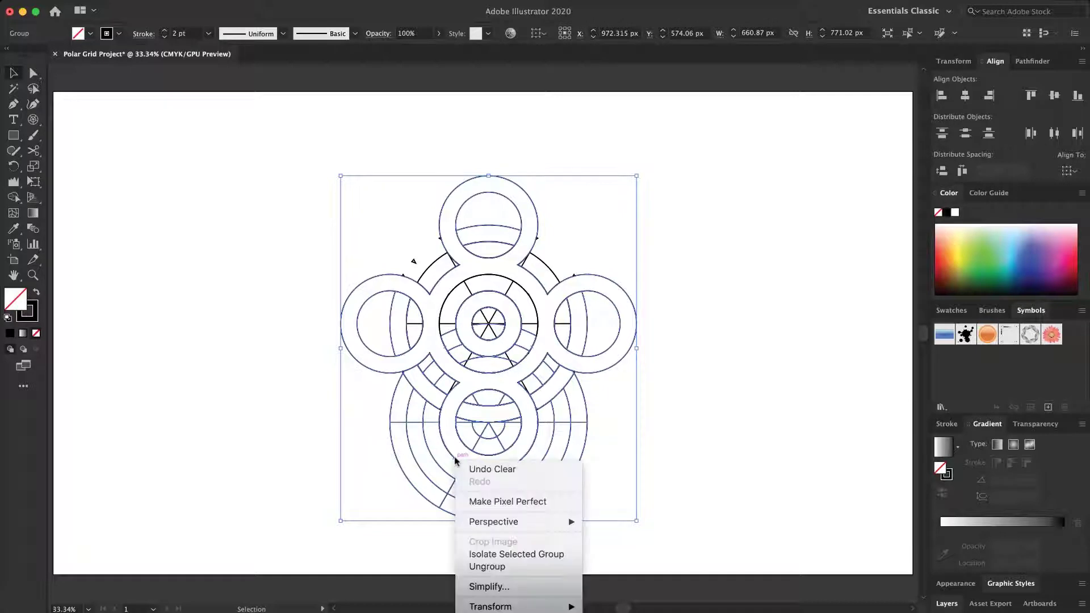
pyautogui.click(486, 567)
pyautogui.click(621, 480)
pyautogui.click(572, 480)
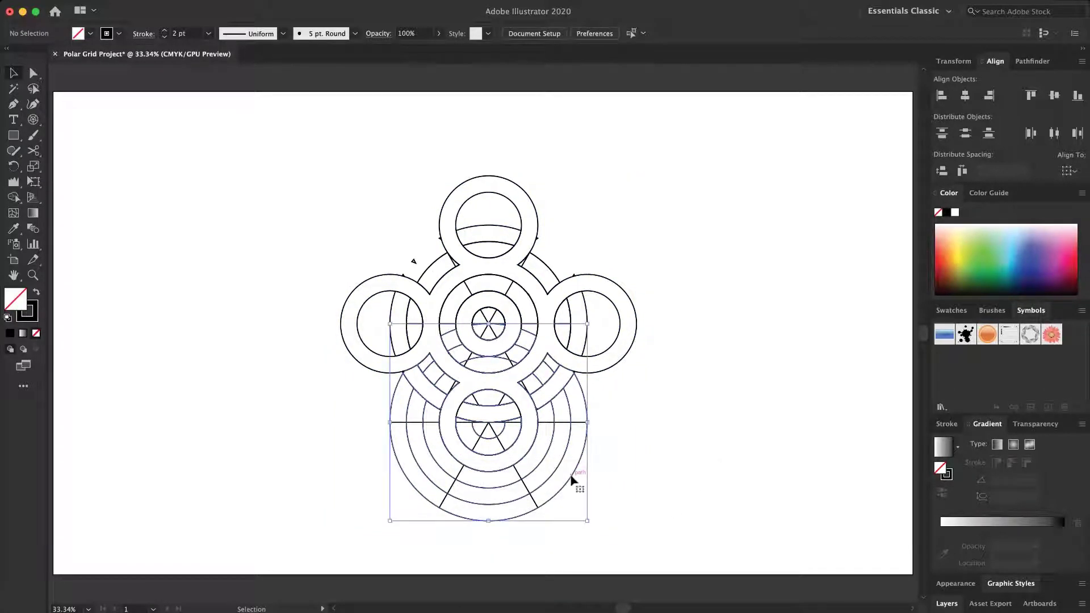
pyautogui.press('Delete')
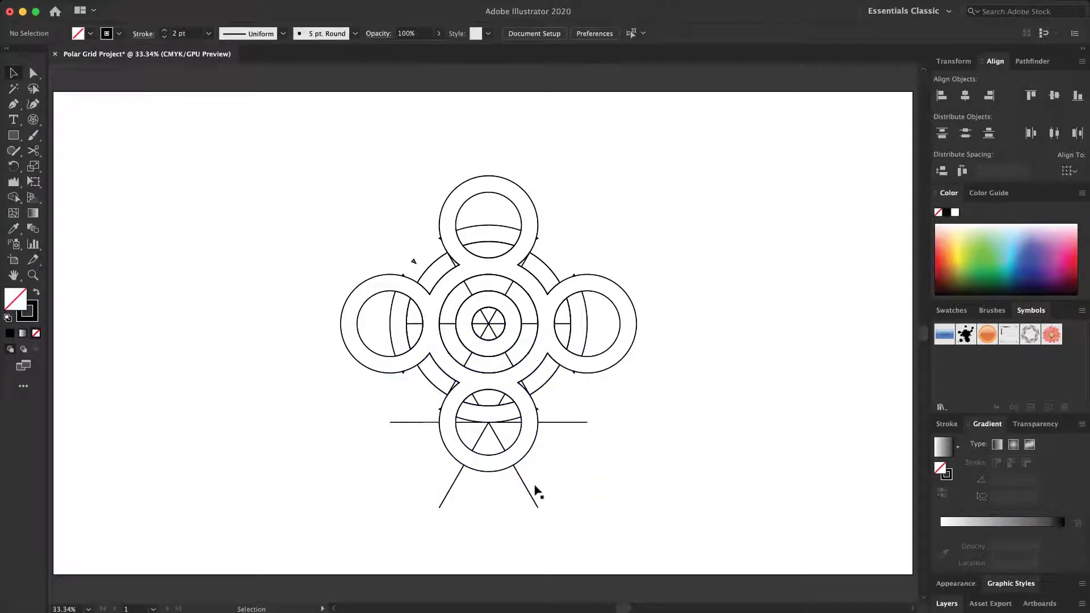
# Ungroup the artwork containing the bottom grid and delete the two diagonal spokes extending below the bottom circle.
pyautogui.click(527, 492)
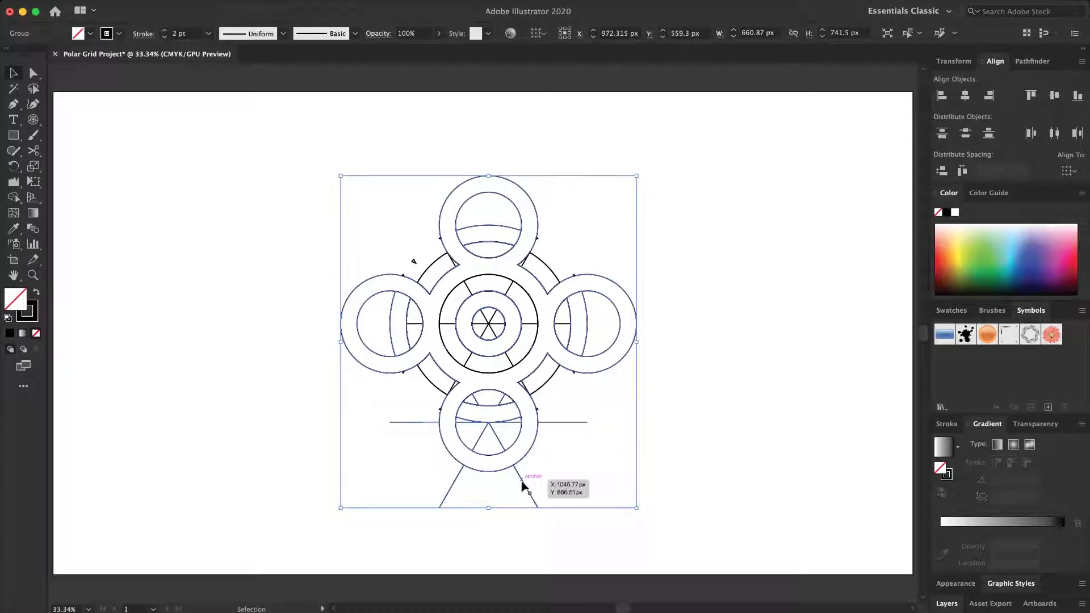
pyautogui.rightClick(523, 487)
pyautogui.click(558, 567)
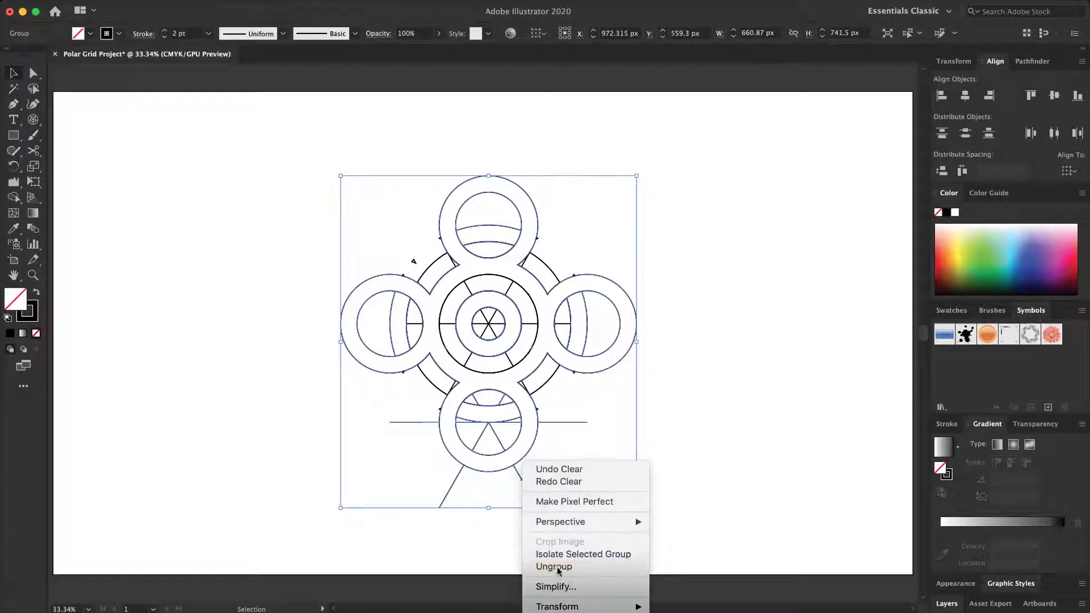
pyautogui.click(680, 499)
pyautogui.click(526, 483)
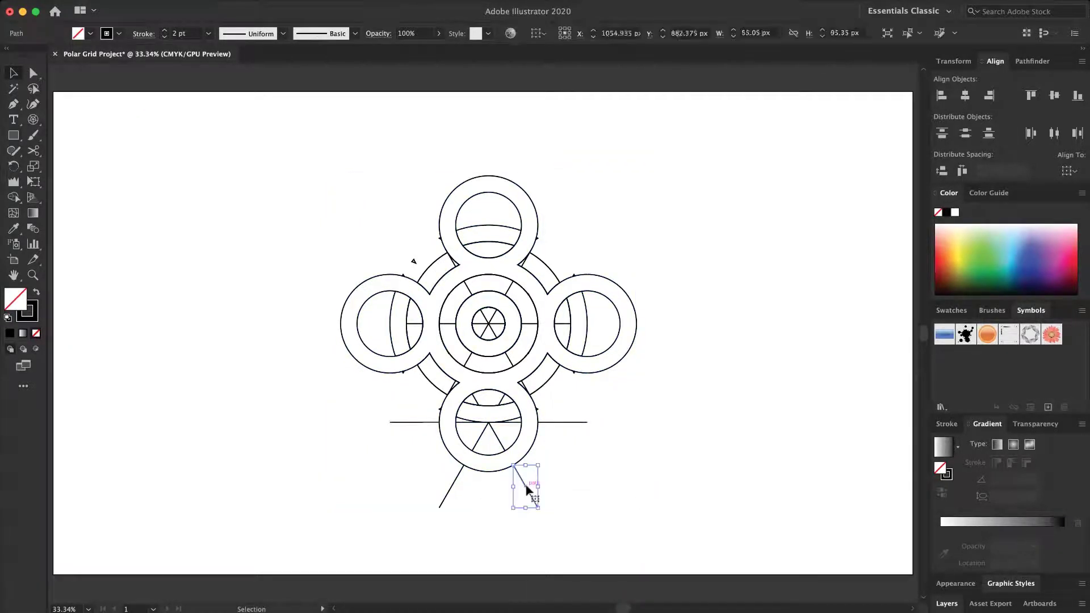
pyautogui.press('Delete')
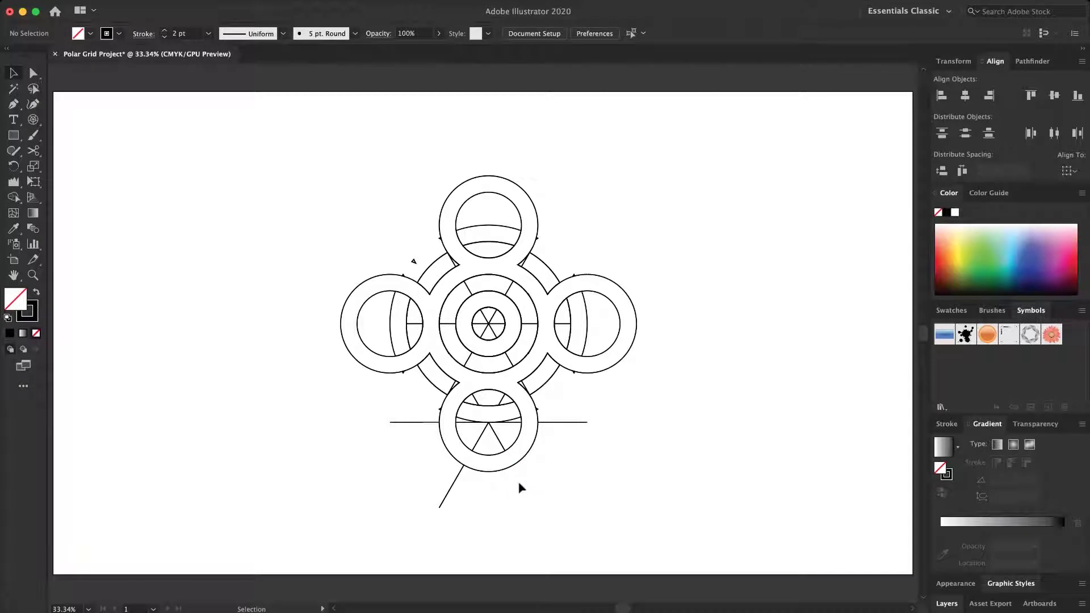
pyautogui.click(451, 488)
pyautogui.press('Delete')
# Delete the diagonal spokes inside the bottom circle and the horizontal grid line extending beside it.
pyautogui.click(486, 440)
pyautogui.press('Delete')
pyautogui.click(494, 433)
pyautogui.press('Delete')
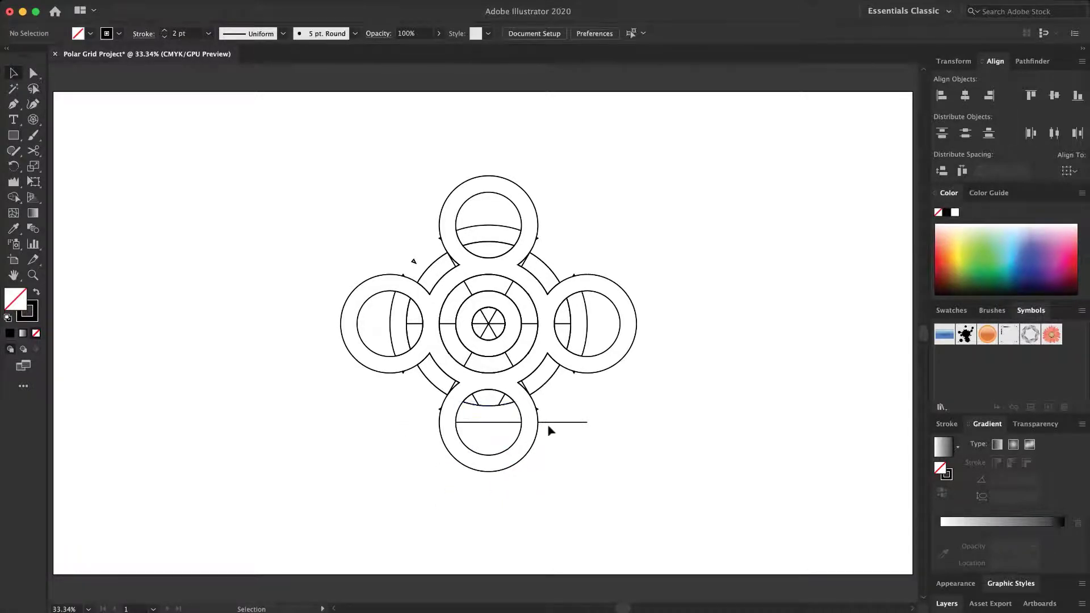
pyautogui.click(553, 423)
pyautogui.press('Delete')
pyautogui.click(562, 311)
pyautogui.press('Delete')
pyautogui.hotkey('ctrl', 'z')
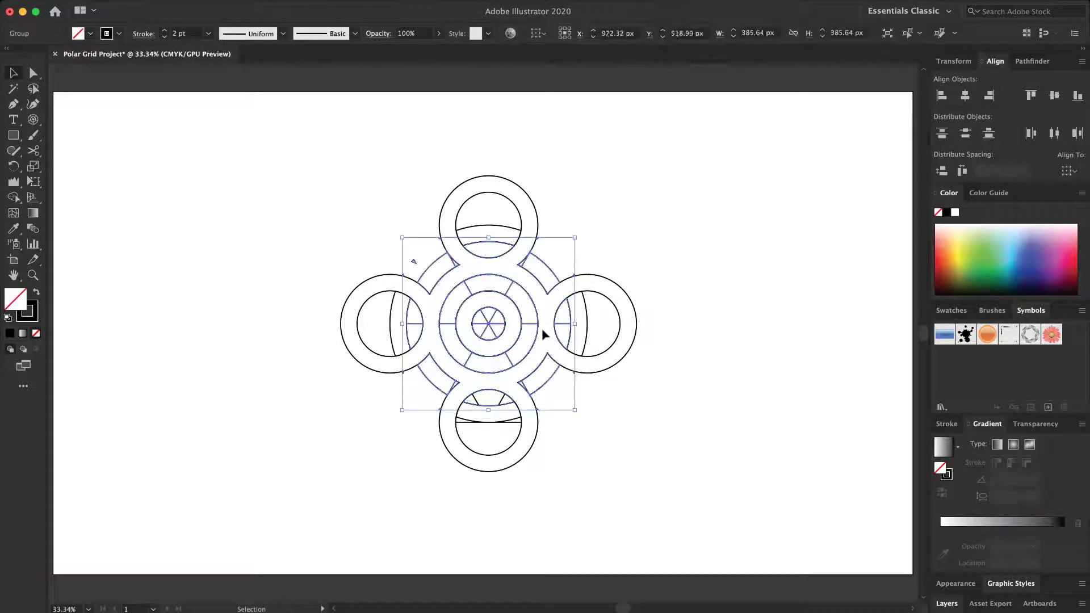
# Ungroup the central grid artwork and delete the spokes crossing its concentric rings.
pyautogui.rightClick(521, 328)
pyautogui.click(555, 437)
pyautogui.click(516, 376)
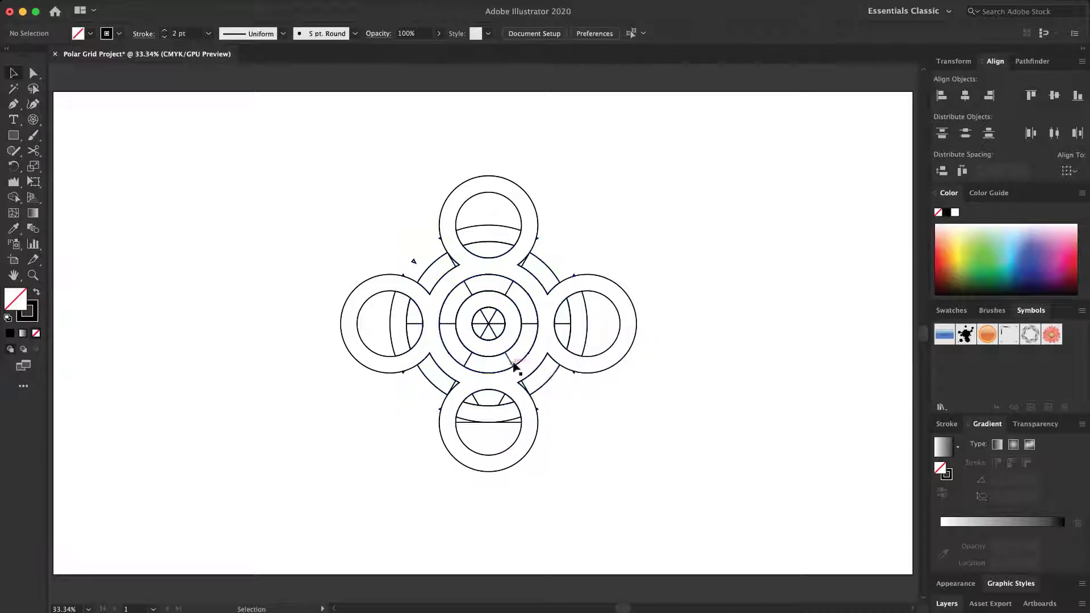
pyautogui.click(510, 361)
pyautogui.press('Delete')
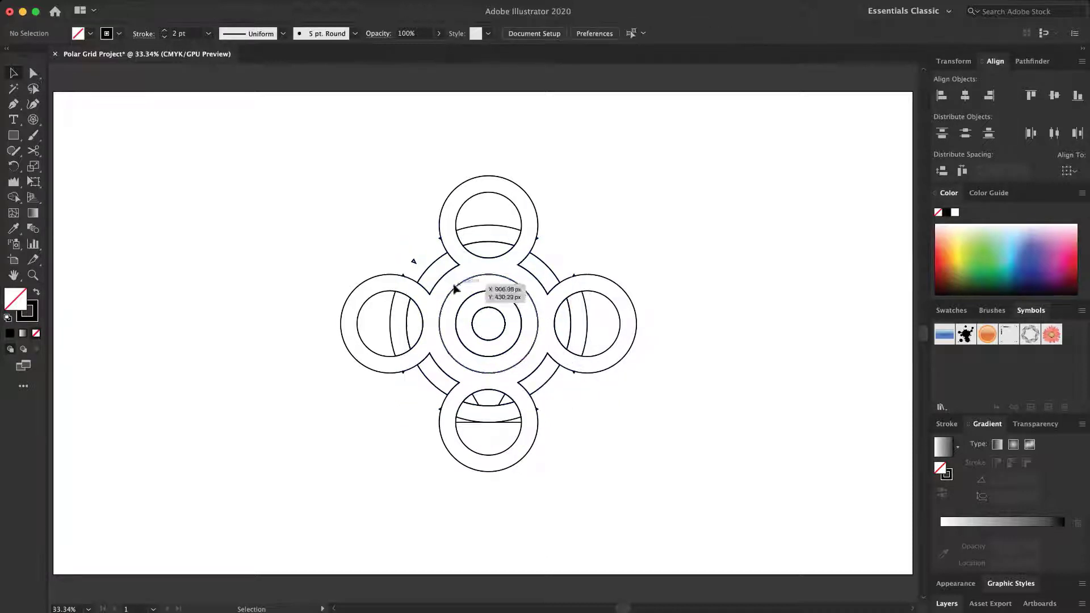
# Delete the leftover horizontal line and short spoke segments inside the bottom circle.
pyautogui.click(459, 423)
pyautogui.press('Delete')
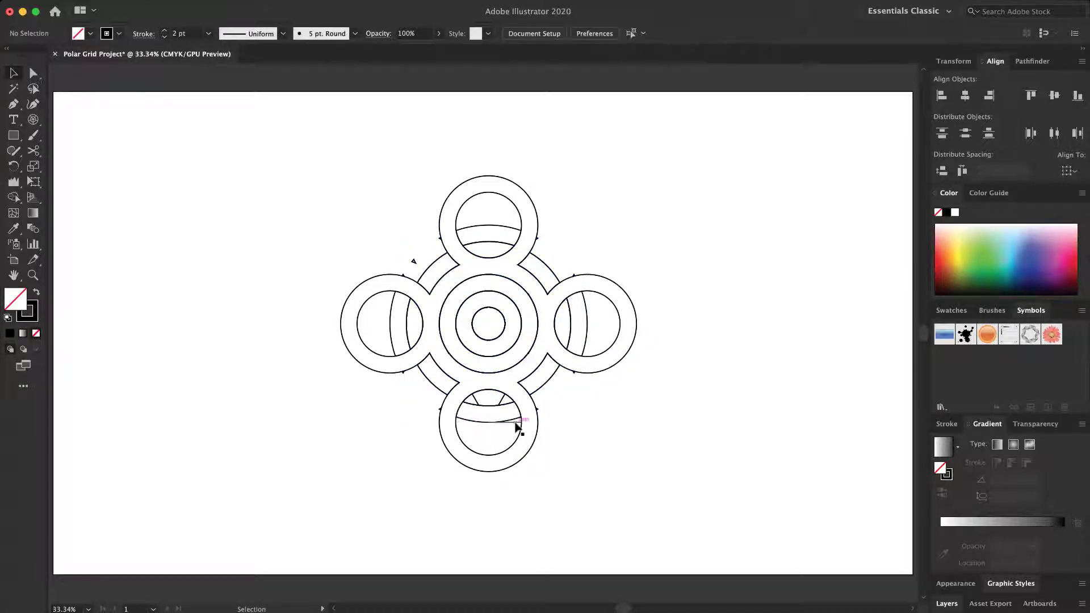
pyautogui.click(516, 422)
pyautogui.press('Delete')
pyautogui.click(490, 404)
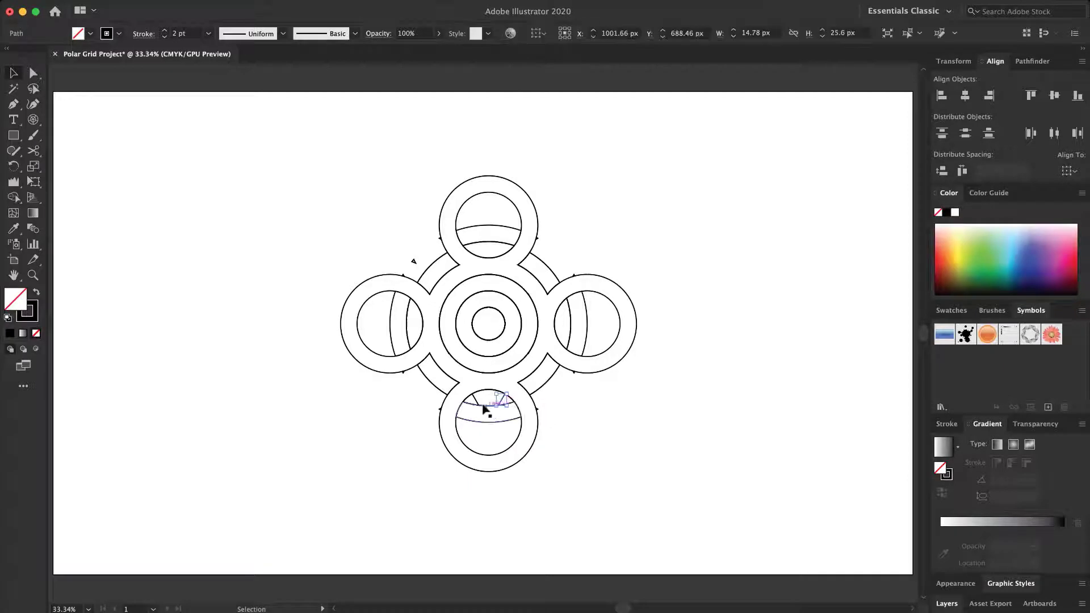
pyautogui.press('Delete')
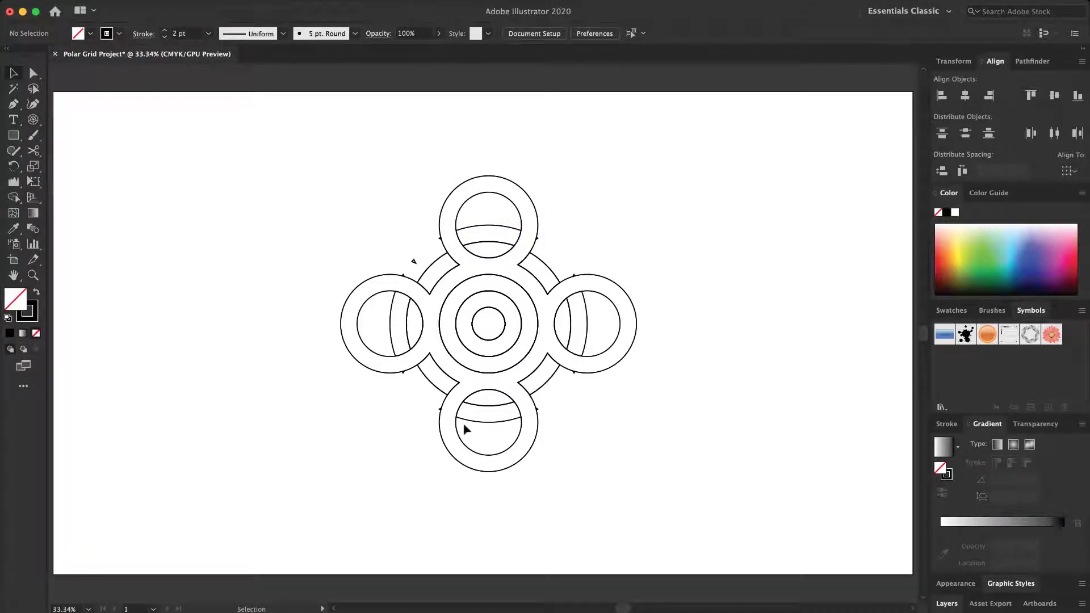
# Delete the outermost leftover grid arcs crossing the insides of the bottom and right circles.
pyautogui.click(488, 422)
pyautogui.press('Delete')
pyautogui.click(550, 383)
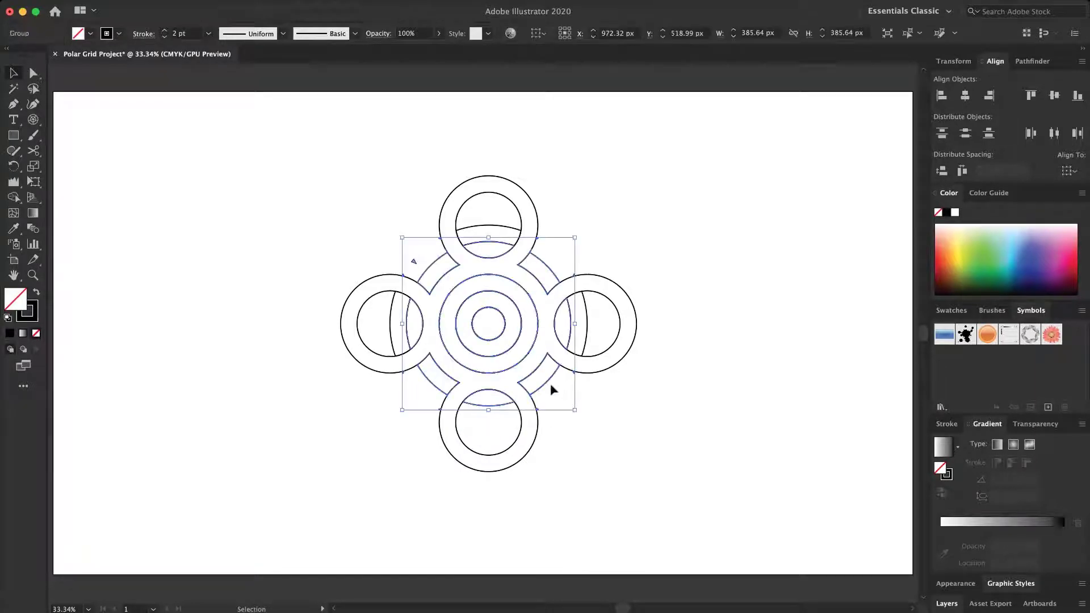
pyautogui.click(592, 404)
pyautogui.click(586, 342)
pyautogui.press('Delete')
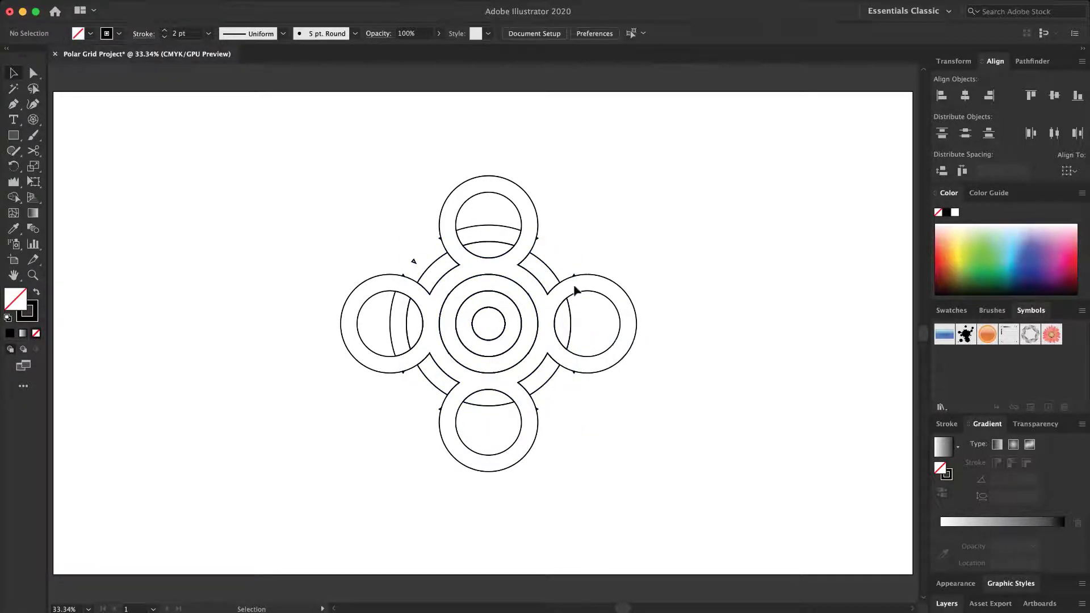
# Delete the outermost leftover grid arcs crossing the insides of the top and left circles.
pyautogui.click(573, 275)
pyautogui.click(557, 241)
pyautogui.click(509, 228)
pyautogui.press('Delete')
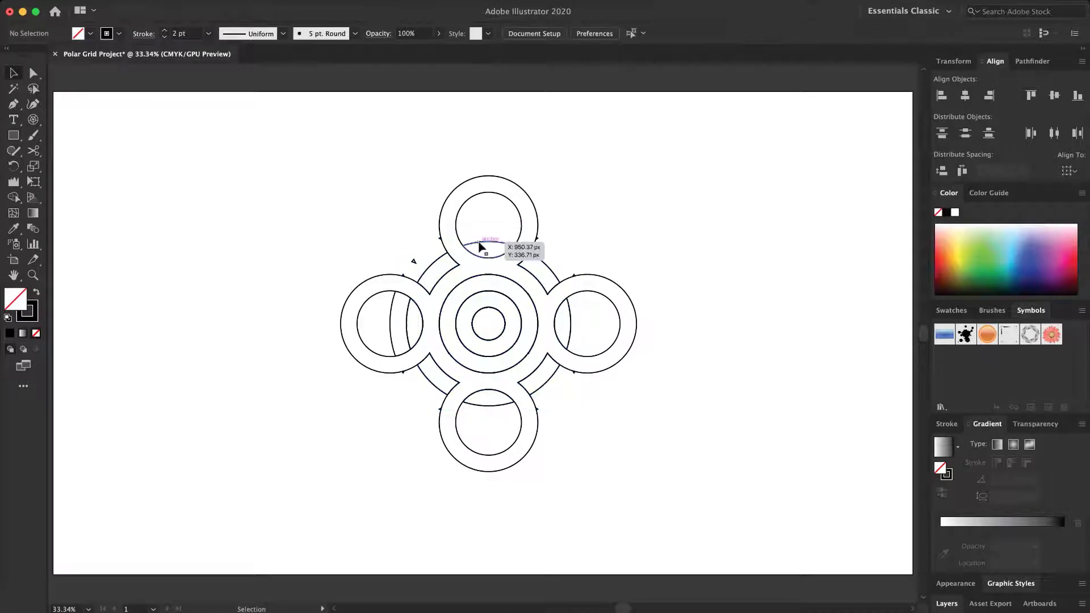
pyautogui.click(487, 242)
pyautogui.click(374, 236)
pyautogui.click(390, 311)
pyautogui.press('Delete')
# Ungroup the central artwork and delete the leftover outer arc between the right and bottom circles.
pyautogui.click(406, 318)
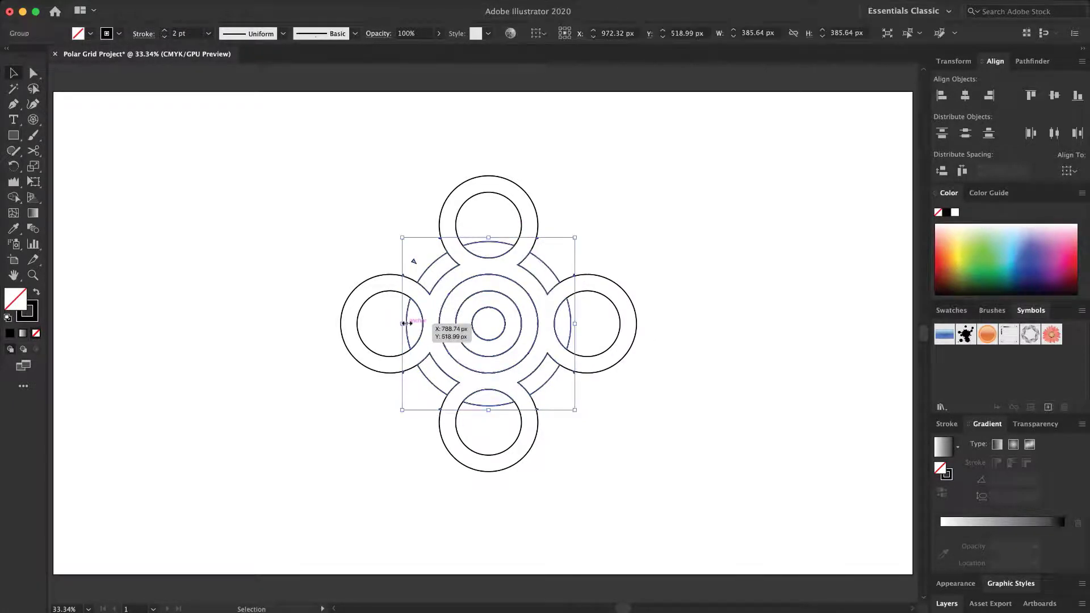
pyautogui.rightClick(437, 325)
pyautogui.click(480, 428)
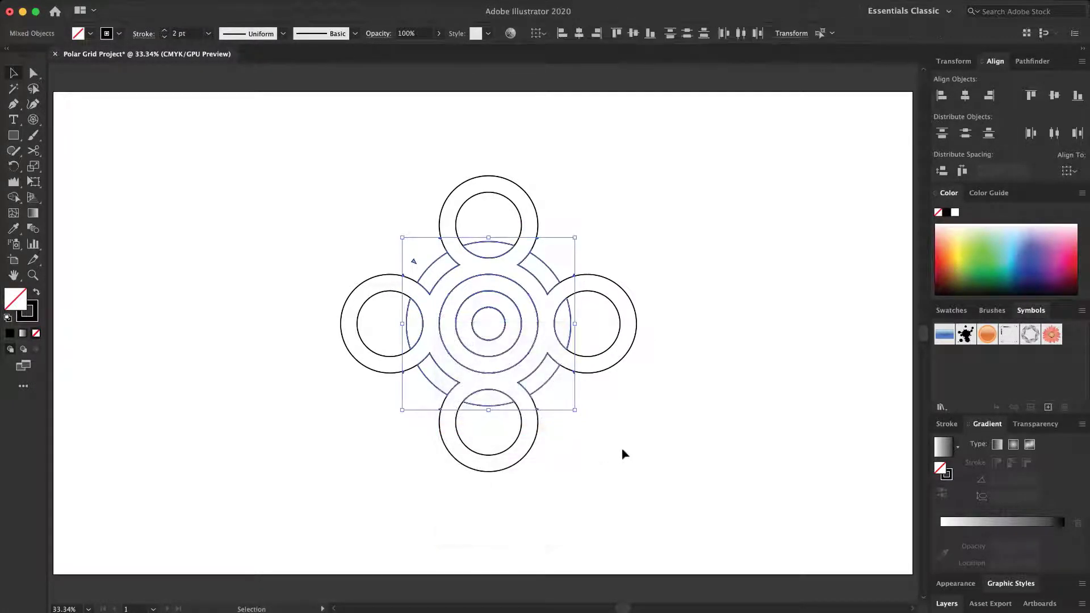
pyautogui.click(550, 394)
pyautogui.click(545, 384)
pyautogui.press('Delete')
pyautogui.click(536, 390)
pyautogui.press('Delete')
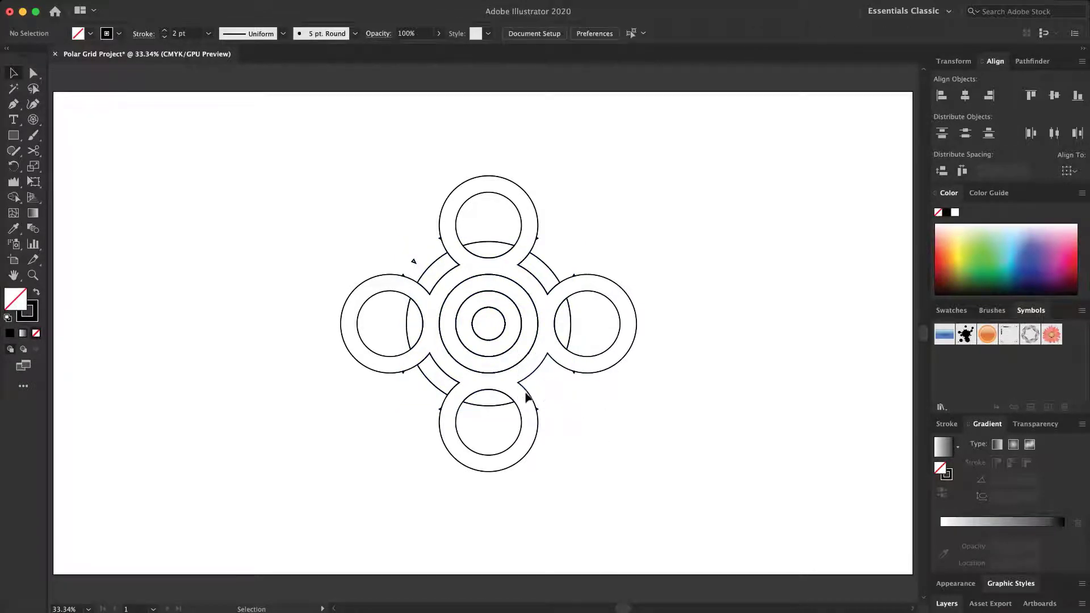
# Delete the remaining outer arcs inside the bottom and left circles and in the two gaps on either side of the left circle.
pyautogui.click(495, 405)
pyautogui.press('Delete')
pyautogui.click(433, 377)
pyautogui.press('Delete')
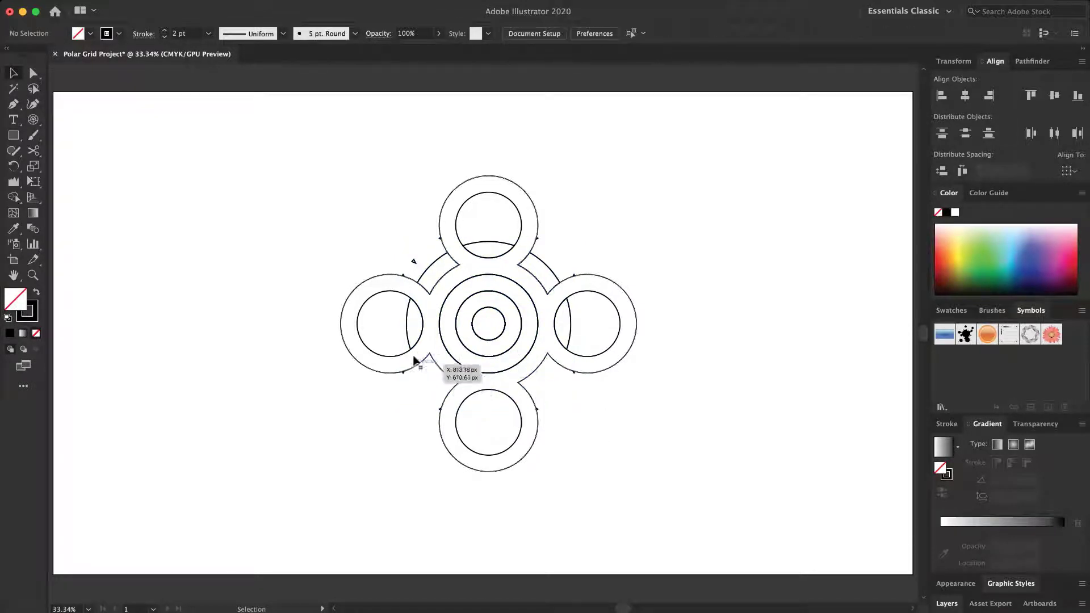
pyautogui.click(408, 335)
pyautogui.press('Delete')
pyautogui.click(427, 274)
pyautogui.press('Delete')
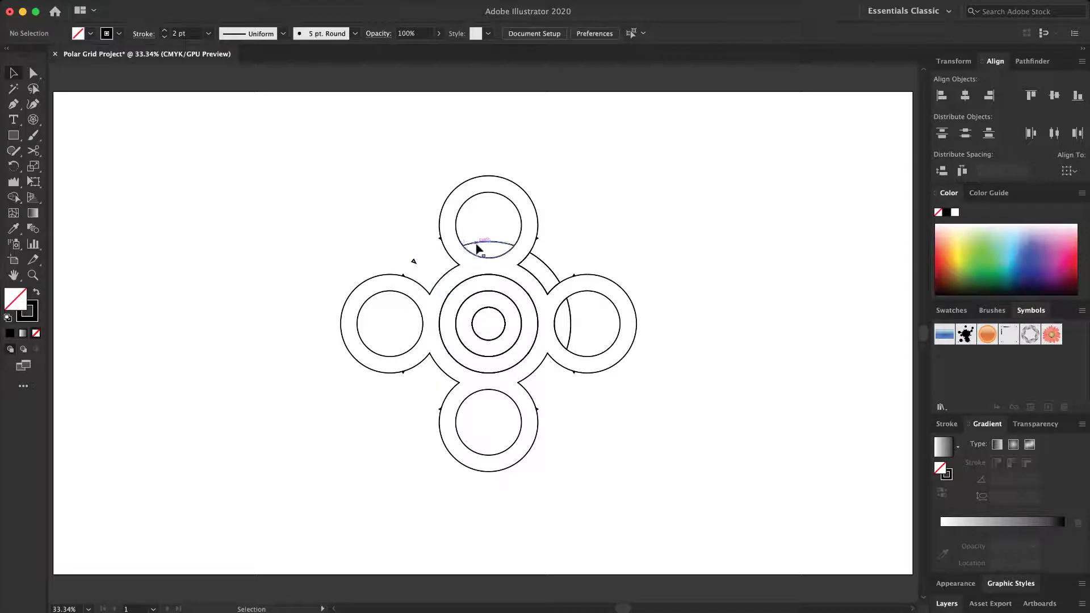
# Delete the remaining outer arcs from the top circle to the right circle, plus the small stray triangle between the top and left circles.
pyautogui.click(478, 248)
pyautogui.press('Delete')
pyautogui.click(545, 268)
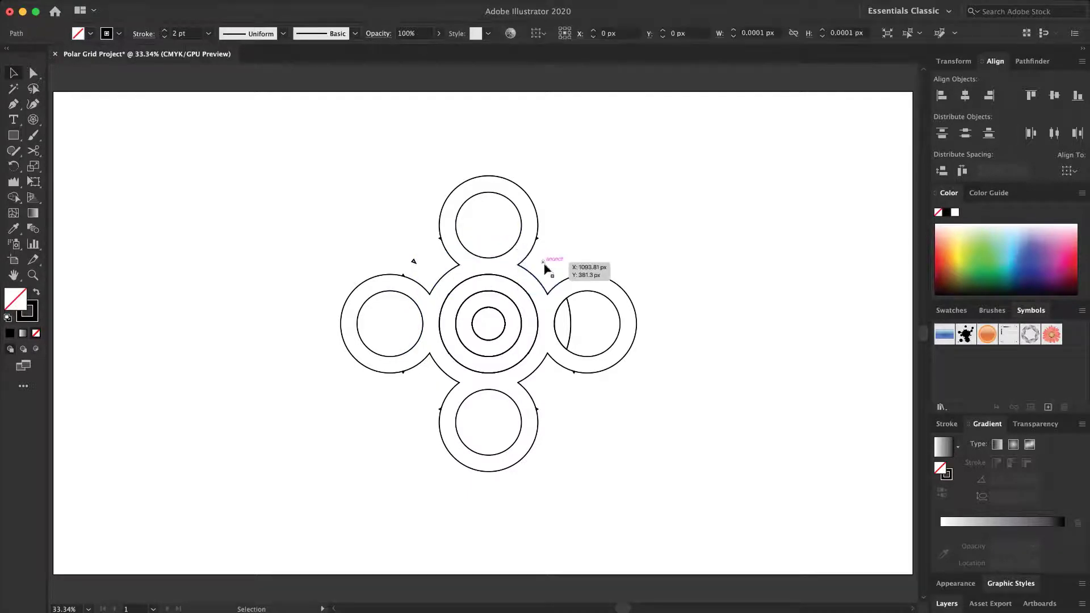
pyautogui.press('Delete')
pyautogui.click(570, 322)
pyautogui.press('Delete')
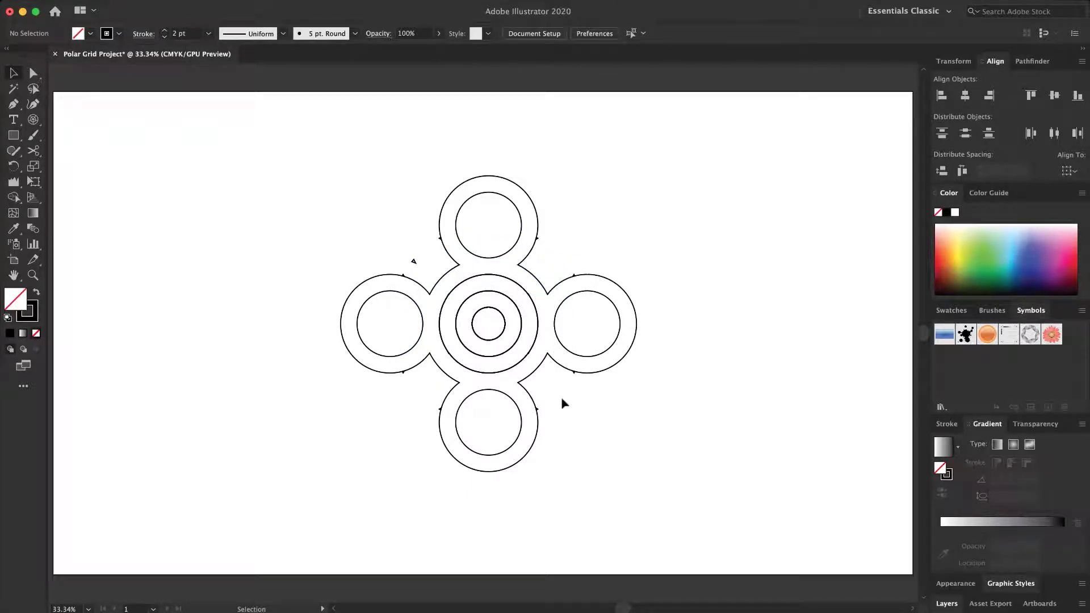
pyautogui.click(415, 262)
pyautogui.press('Delete')
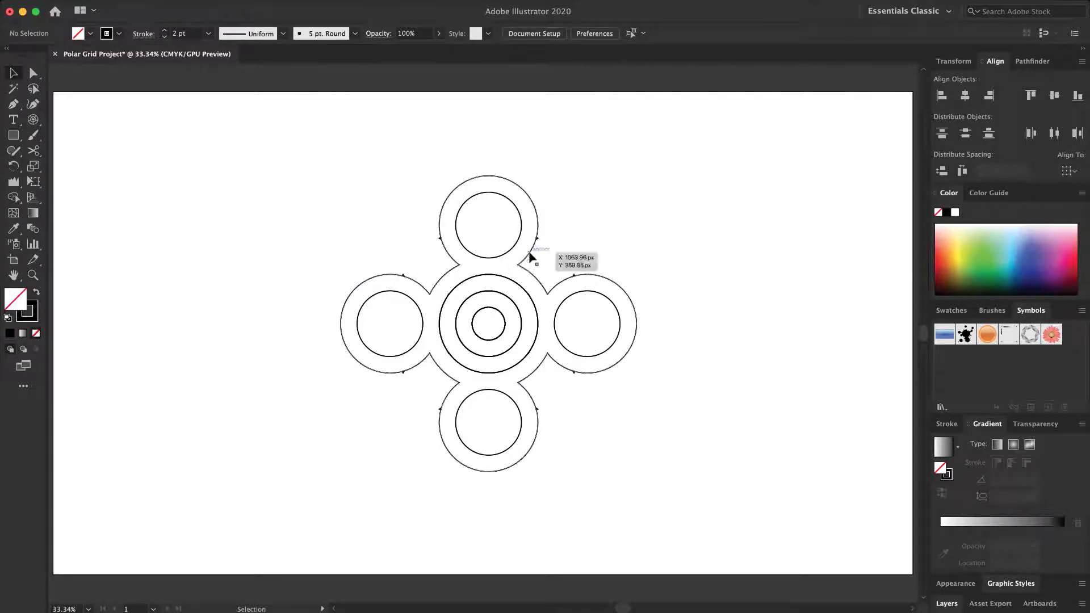
# Delete the tiny triangular spurs on the bottom circle's right edge and the right circle's lower edge.
pyautogui.press('z')
pyautogui.moveTo(531, 401); pyautogui.dragTo(757, 453)
pyautogui.moveTo(544, 432); pyautogui.dragTo(689, 461)
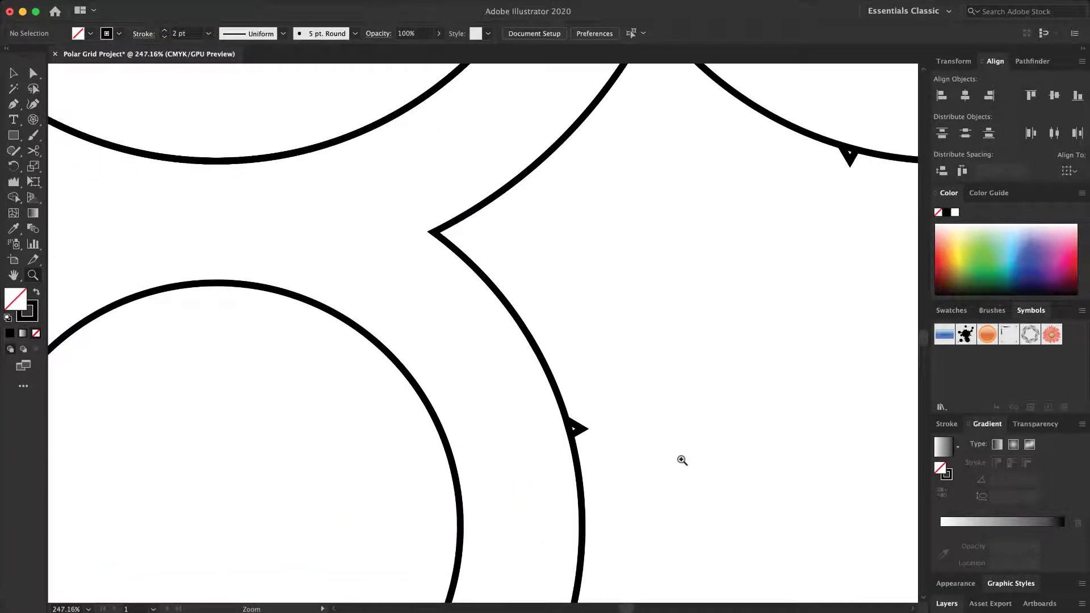
pyautogui.press('a')
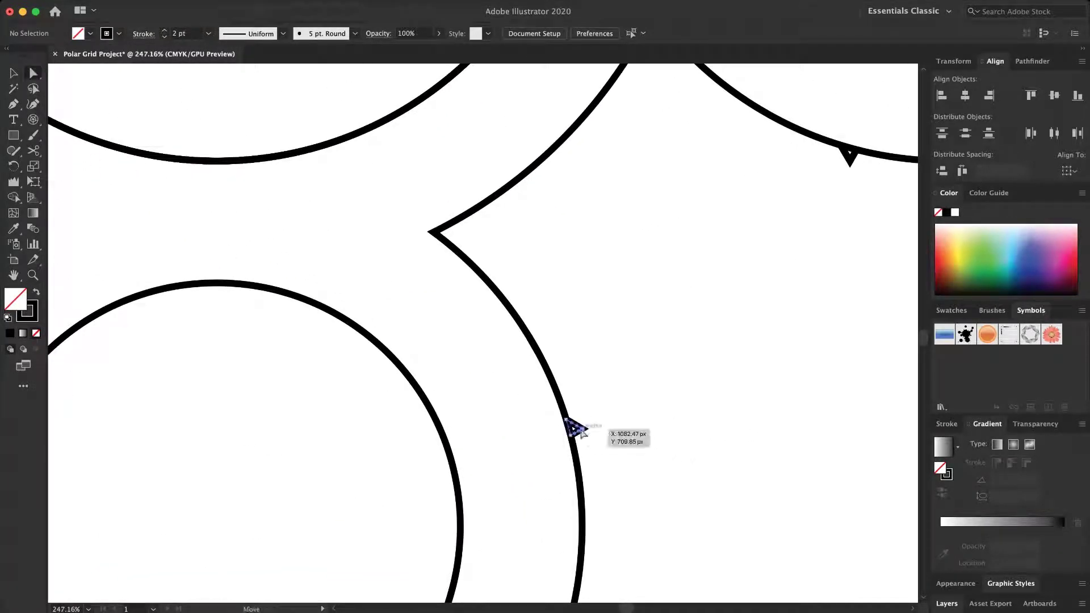
pyautogui.click(582, 429)
pyautogui.press('Delete')
pyautogui.click(850, 159)
pyautogui.press('Delete')
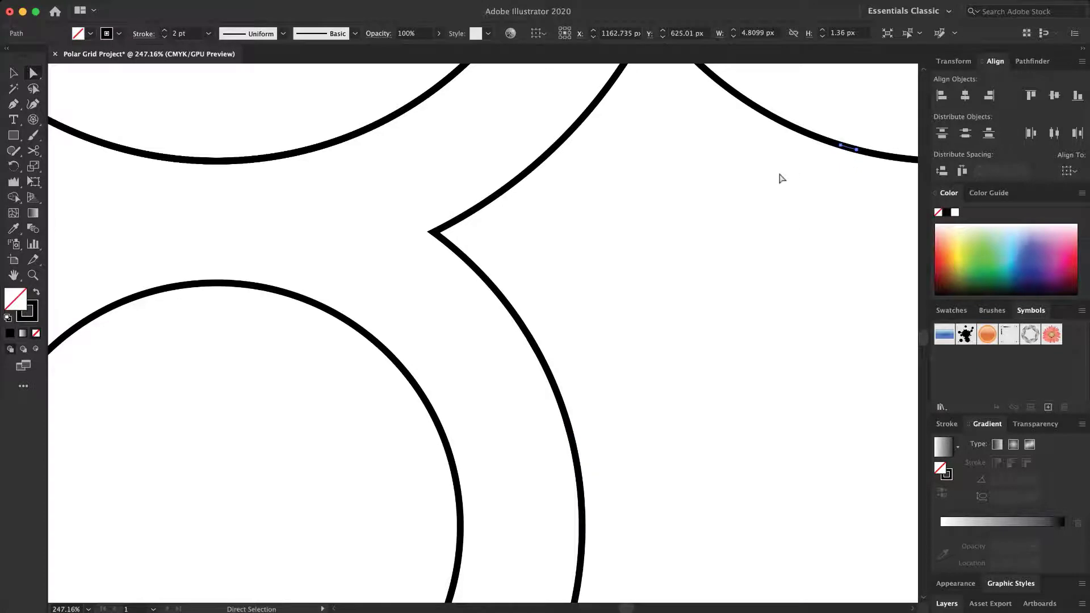
# Delete the tiny triangular spurs on the right circle's upper edge and both sides of the top circle.
pyautogui.press('space')
pyautogui.moveTo(782, 179); pyautogui.dragTo(639, 406)
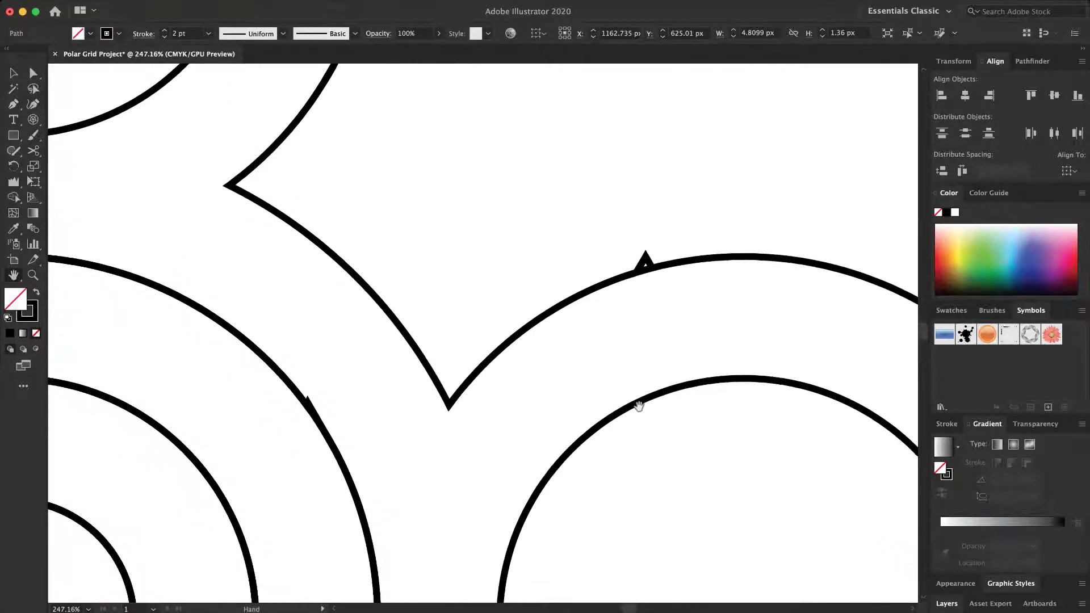
pyautogui.click(646, 255)
pyautogui.press('Delete')
pyautogui.press('space')
pyautogui.moveTo(384, 185); pyautogui.dragTo(555, 248)
pyautogui.click(827, 312)
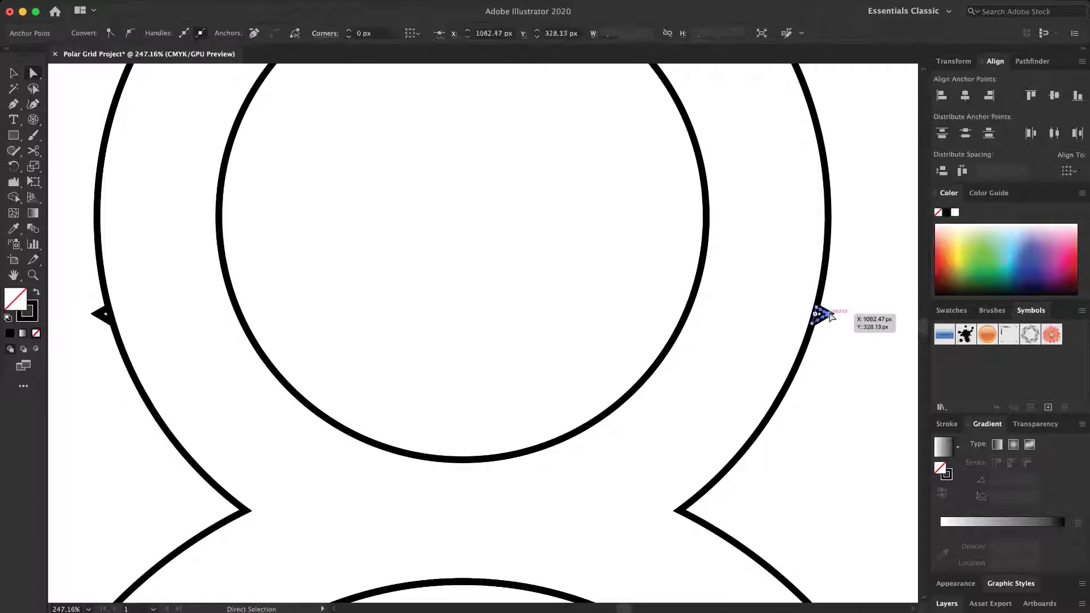
pyautogui.click(93, 314)
pyautogui.press('Delete')
# Delete the tiny triangular spurs on the left circle's upper and lower edges.
pyautogui.press('space')
pyautogui.moveTo(96, 312); pyautogui.dragTo(542, 108)
pyautogui.moveTo(284, 381); pyautogui.dragTo(581, 184)
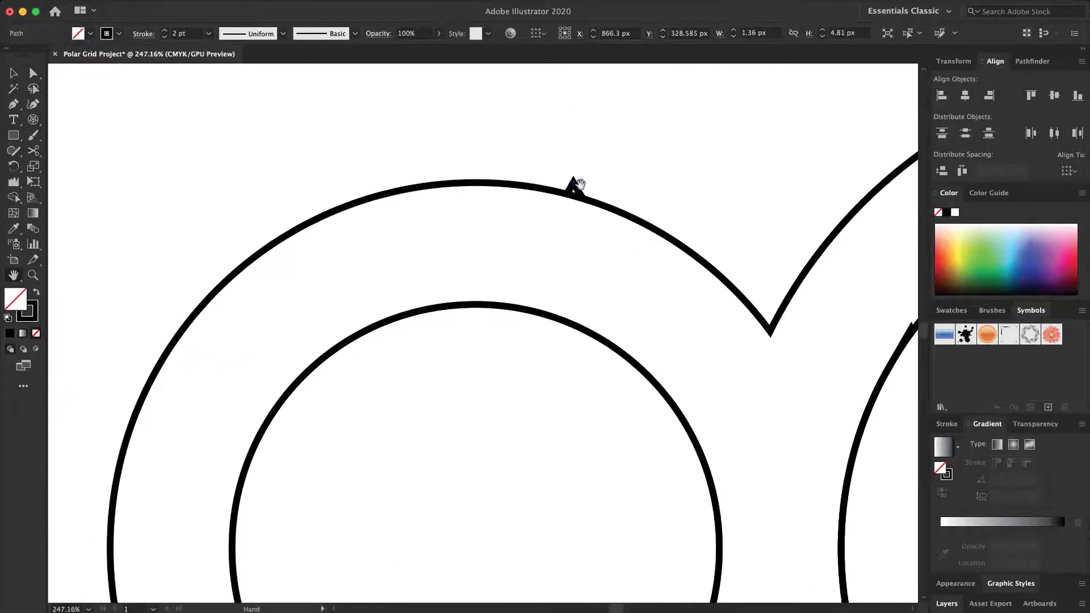
pyautogui.click(573, 182)
pyautogui.press('Delete')
pyautogui.scroll(-10, 526, 163)
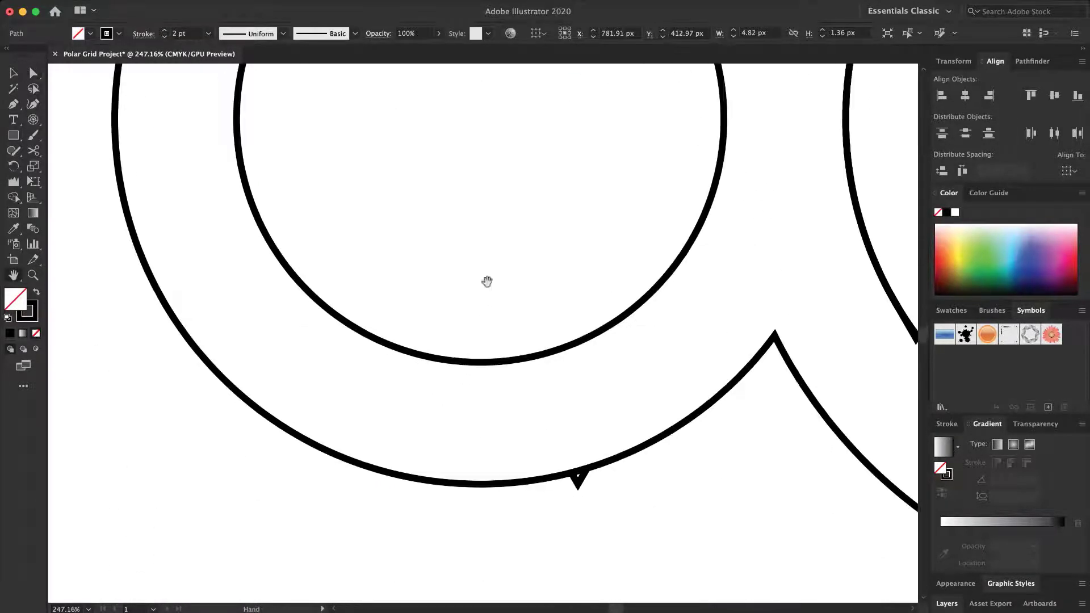
pyautogui.scroll(-8, 487, 282)
pyautogui.hscroll(8, 488, 281)
pyautogui.click(390, 302)
pyautogui.press('Delete')
# Delete the triangular spur on the bottom circle's left edge, then show the whole artboard with nothing selected.
pyautogui.click(665, 576)
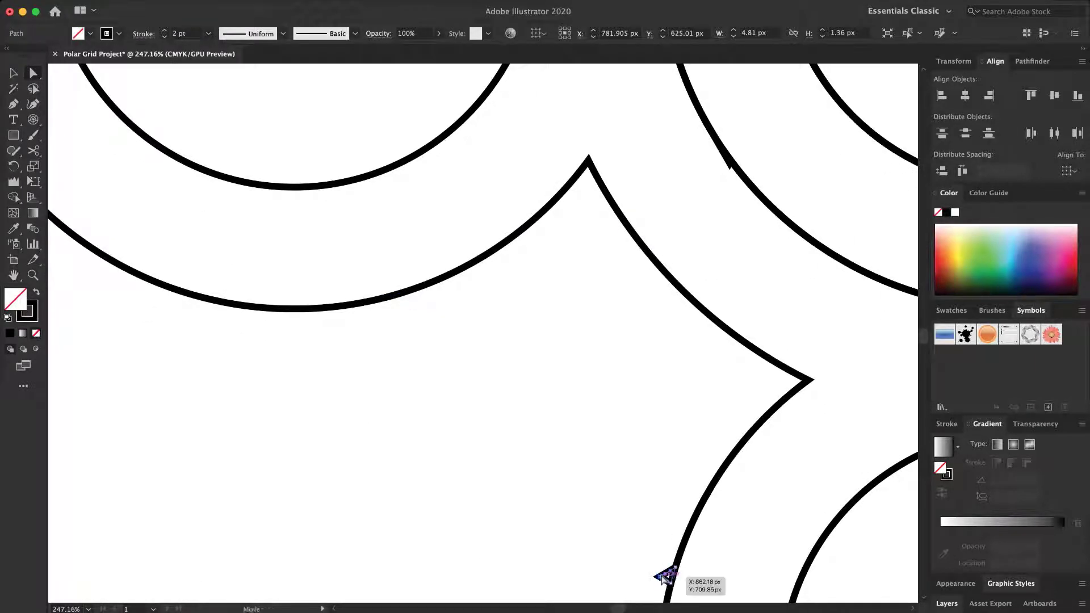
pyautogui.press('Delete')
pyautogui.click(89, 609)
pyautogui.click(109, 597)
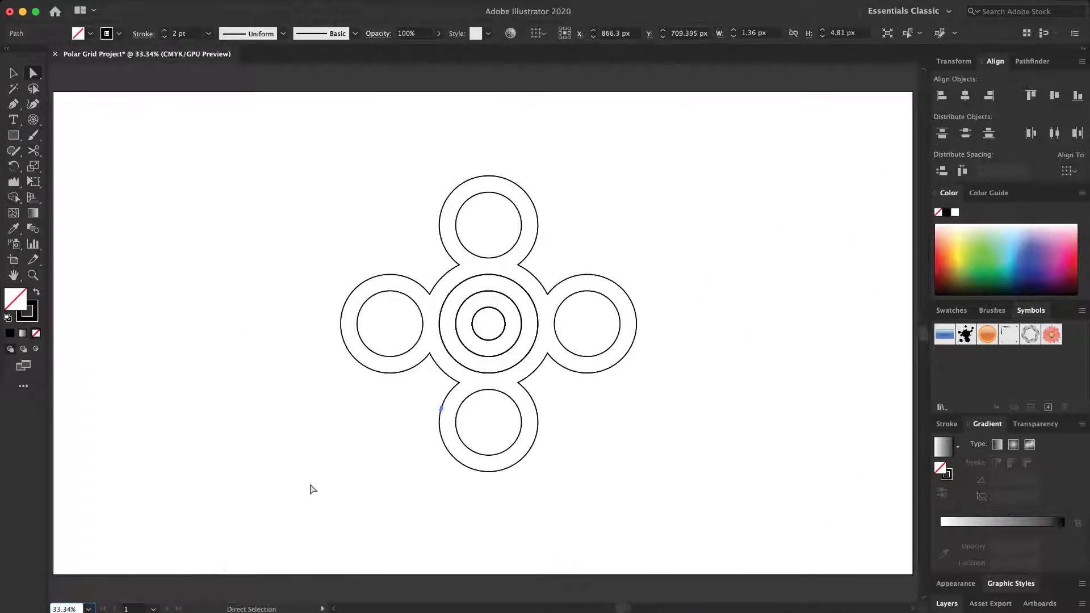
pyautogui.click(14, 73)
pyautogui.click(296, 118)
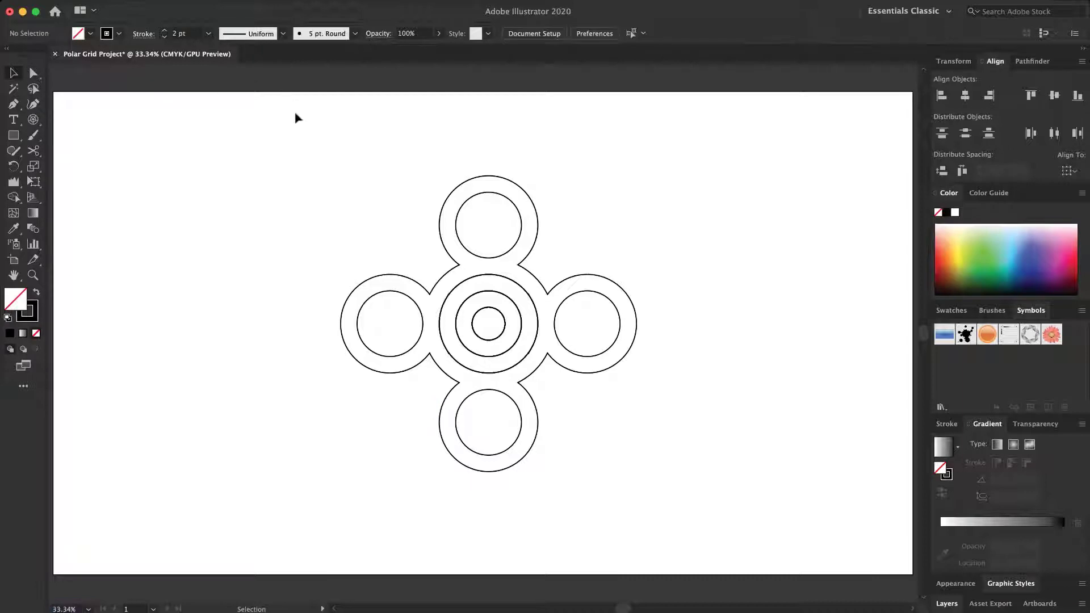
pyautogui.click(464, 301)
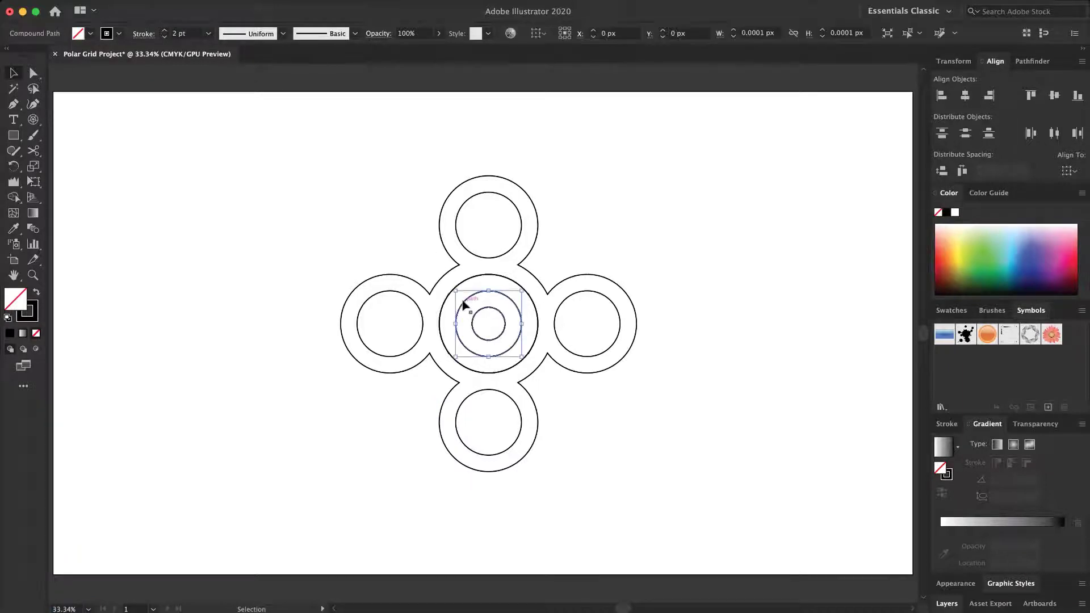
pyautogui.click(458, 295)
pyautogui.click(453, 290)
pyautogui.press('Delete')
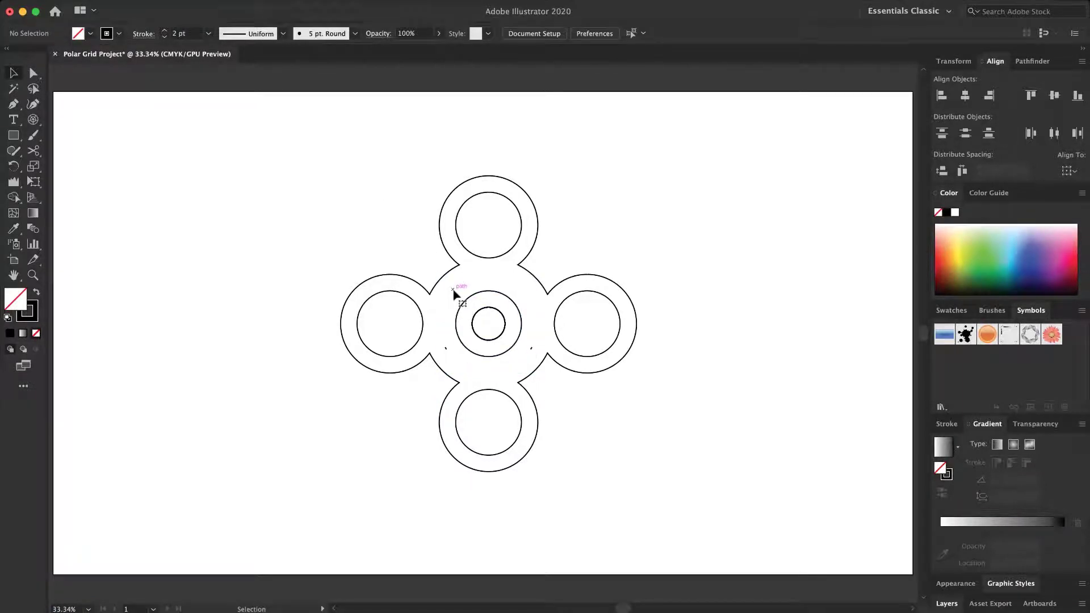
pyautogui.press('super+z')
# Delete the jagged anchor on the upper-left of the center's outer ring and move the open end onto the adjoining endpoint.
pyautogui.press('z')
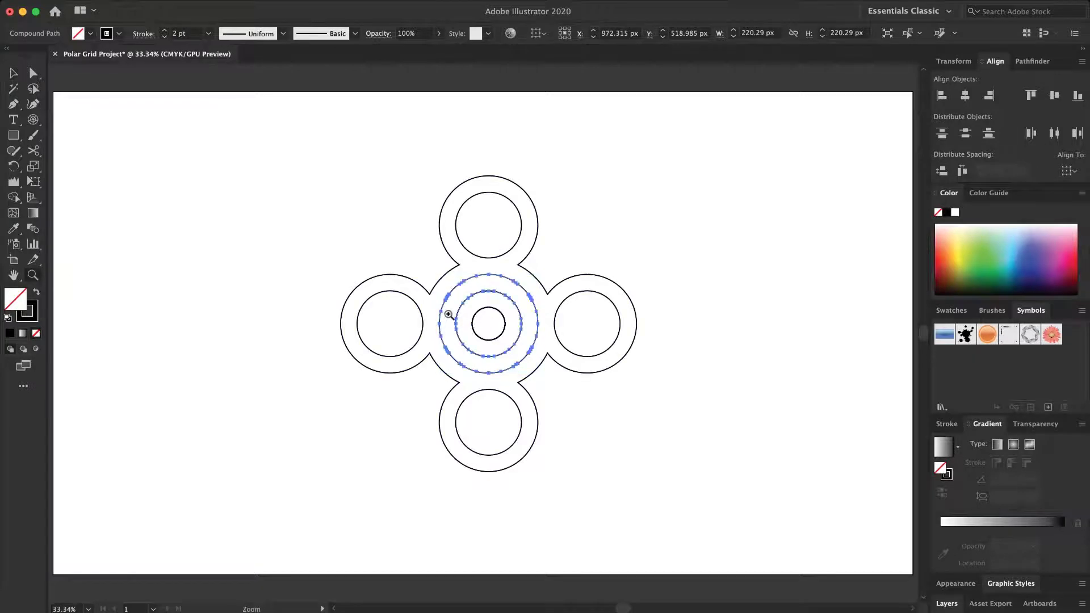
pyautogui.moveTo(444, 312); pyautogui.dragTo(634, 272)
pyautogui.moveTo(503, 205); pyautogui.dragTo(795, 214)
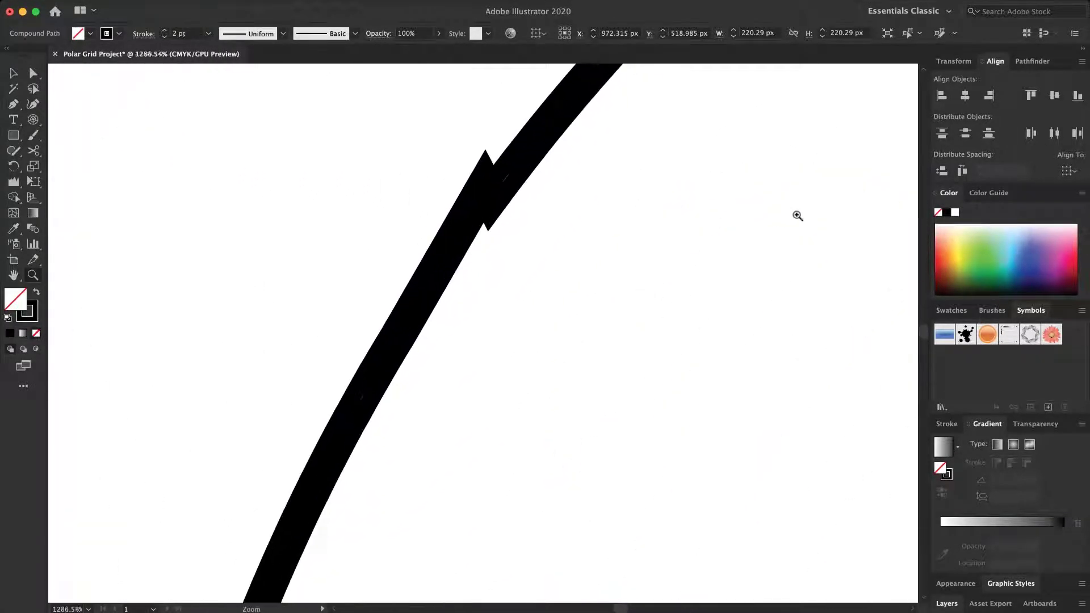
pyautogui.click(32, 74)
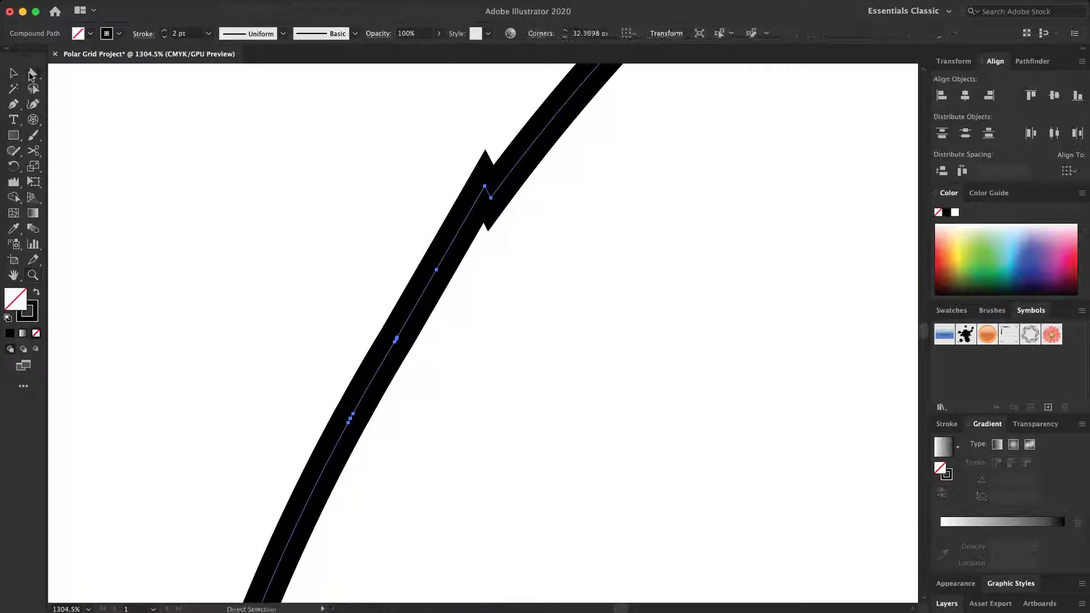
pyautogui.click(484, 187)
pyautogui.moveTo(485, 189); pyautogui.dragTo(486, 186)
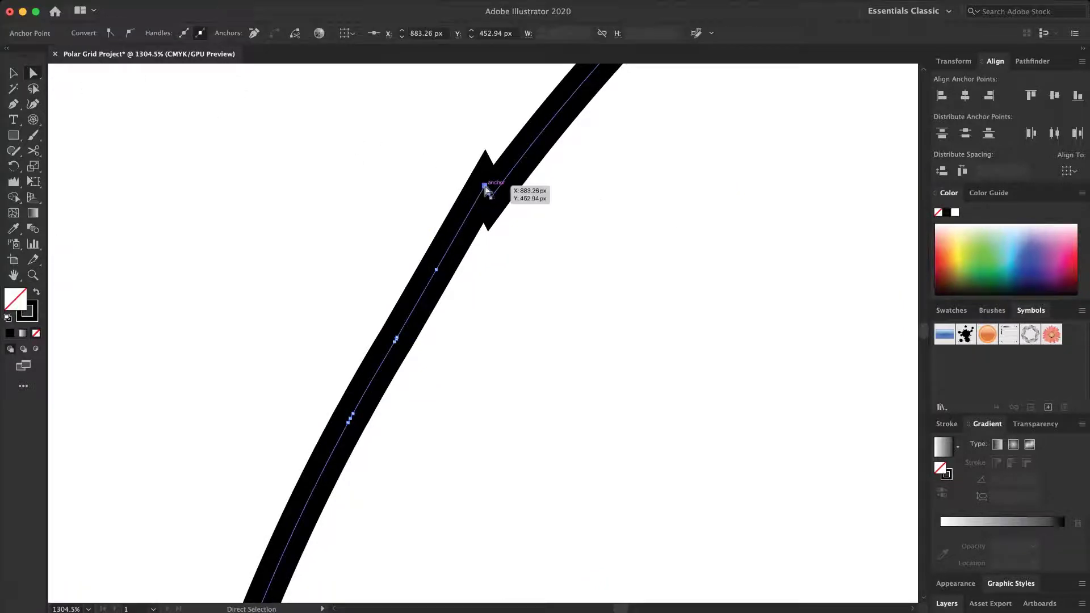
pyautogui.press('Delete')
pyautogui.moveTo(436, 273); pyautogui.dragTo(491, 197)
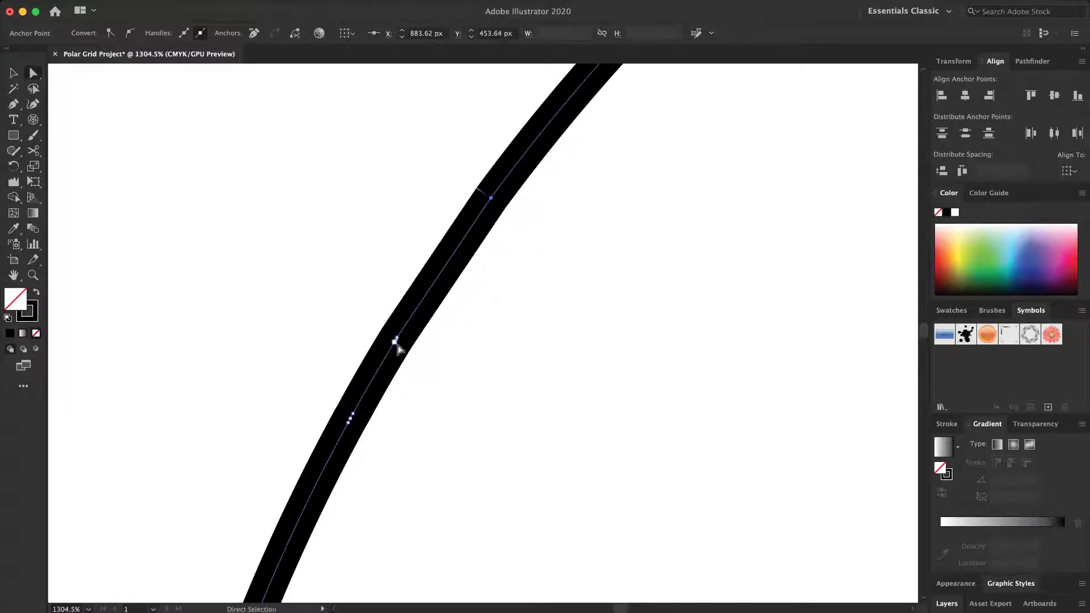
pyautogui.click(430, 359)
# Delete the jagged anchor on the ring's upper-right arc and move the open end onto the adjoining endpoint.
pyautogui.press('z')
pyautogui.moveTo(578, 347); pyautogui.dragTo(351, 360)
pyautogui.hscroll(5, 518, 367)
pyautogui.hscroll(10, 519, 367)
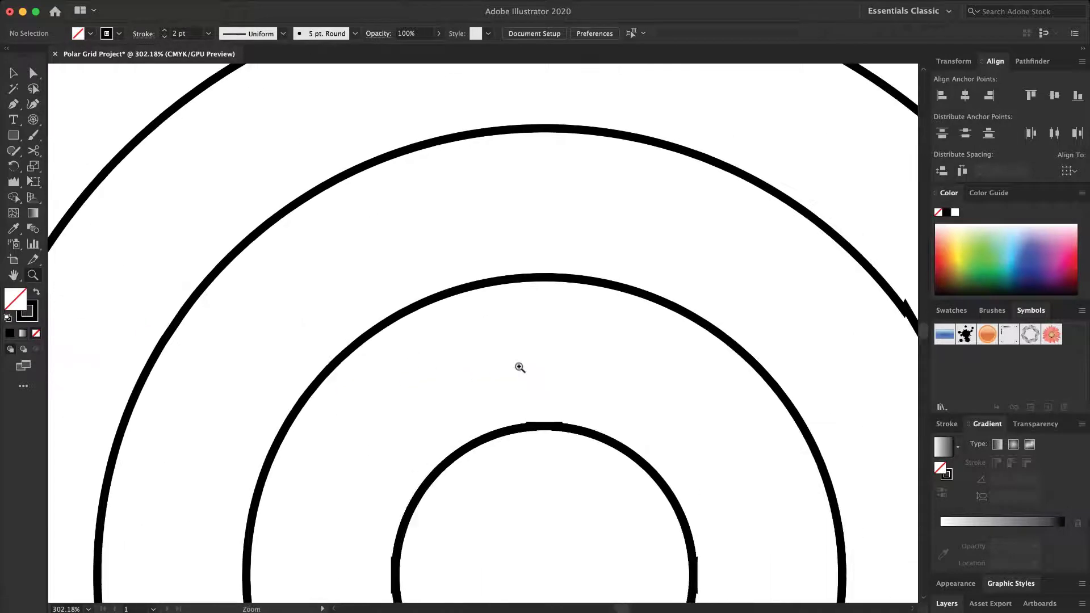
pyautogui.moveTo(572, 324); pyautogui.dragTo(611, 315)
pyautogui.press('a')
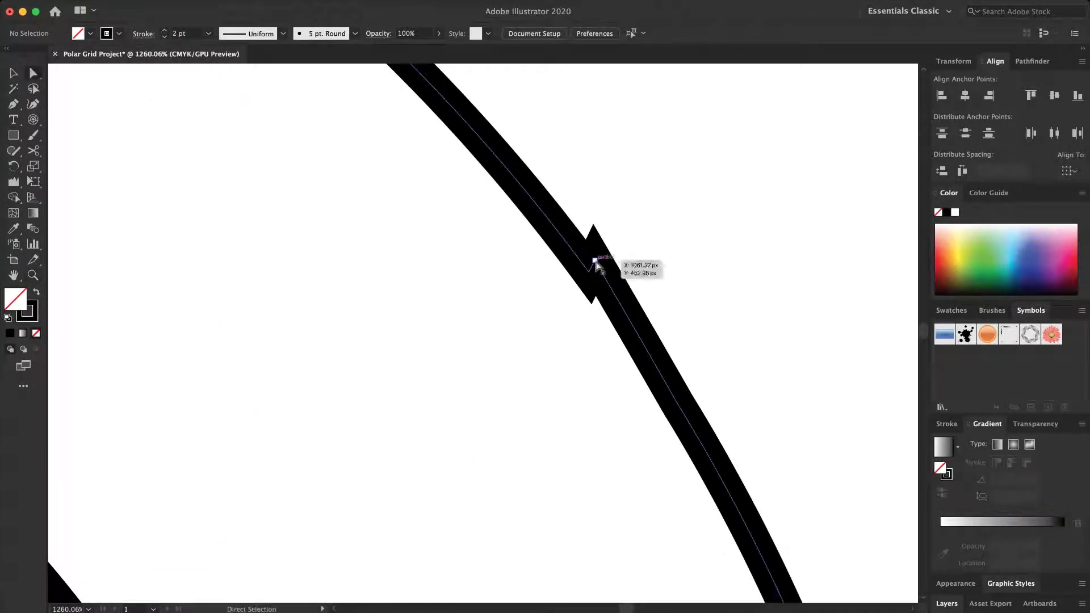
pyautogui.click(596, 258)
pyautogui.press('Delete')
pyautogui.moveTo(638, 344); pyautogui.dragTo(589, 272)
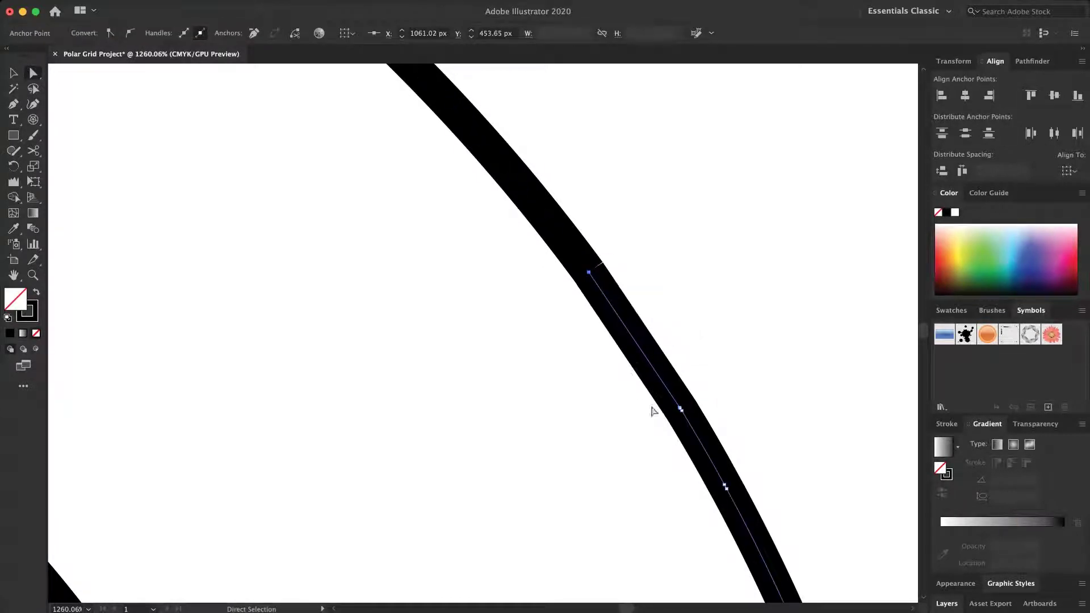
# Remove the jagged anchor on the ring's lower-right arc and close the gap by joining the open ends.
pyautogui.press('z')
pyautogui.moveTo(665, 424); pyautogui.dragTo(423, 436)
pyautogui.scroll(-10, 424, 437)
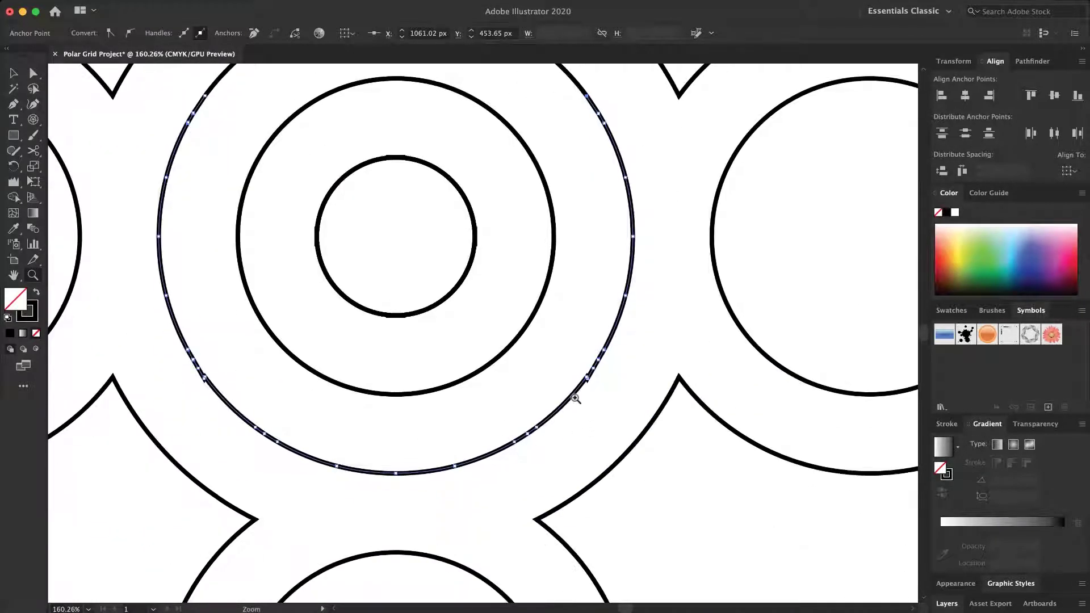
pyautogui.moveTo(575, 398); pyautogui.dragTo(854, 377)
pyautogui.press('a')
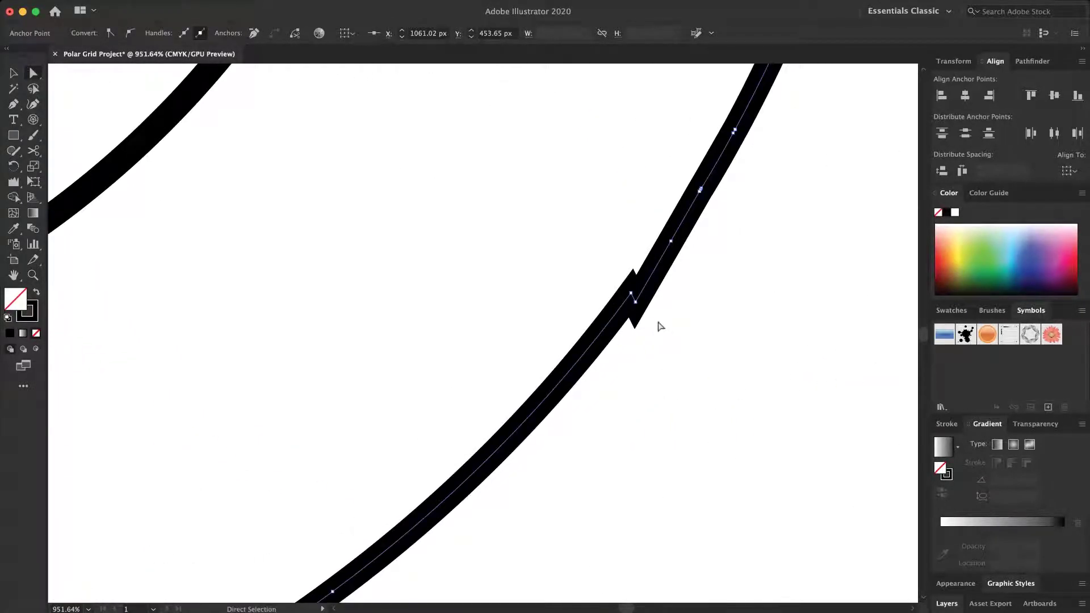
pyautogui.click(636, 303)
pyautogui.press('Delete')
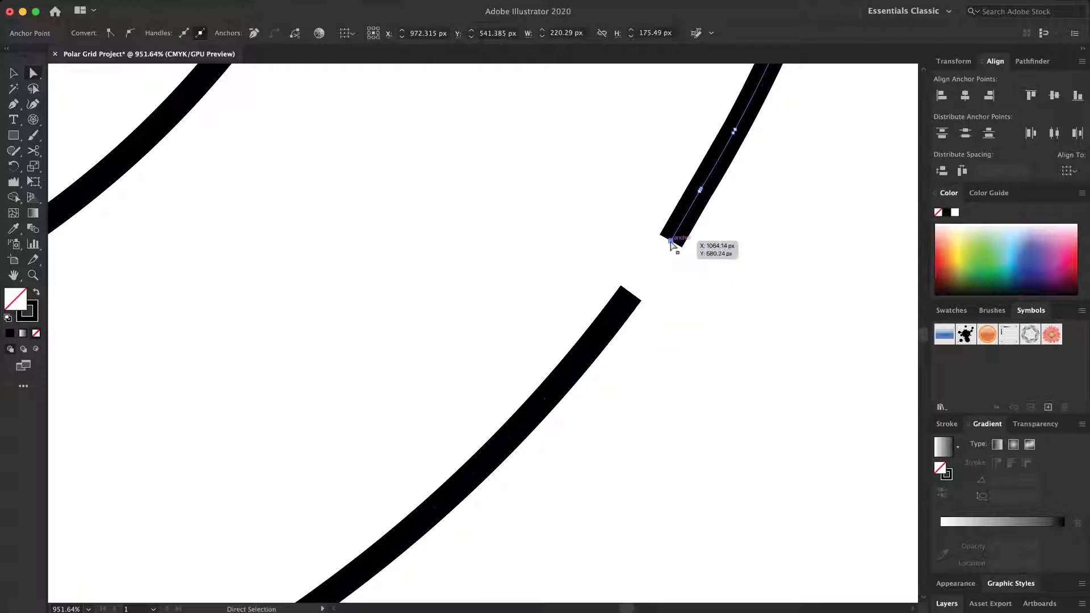
pyautogui.moveTo(671, 243); pyautogui.dragTo(633, 295)
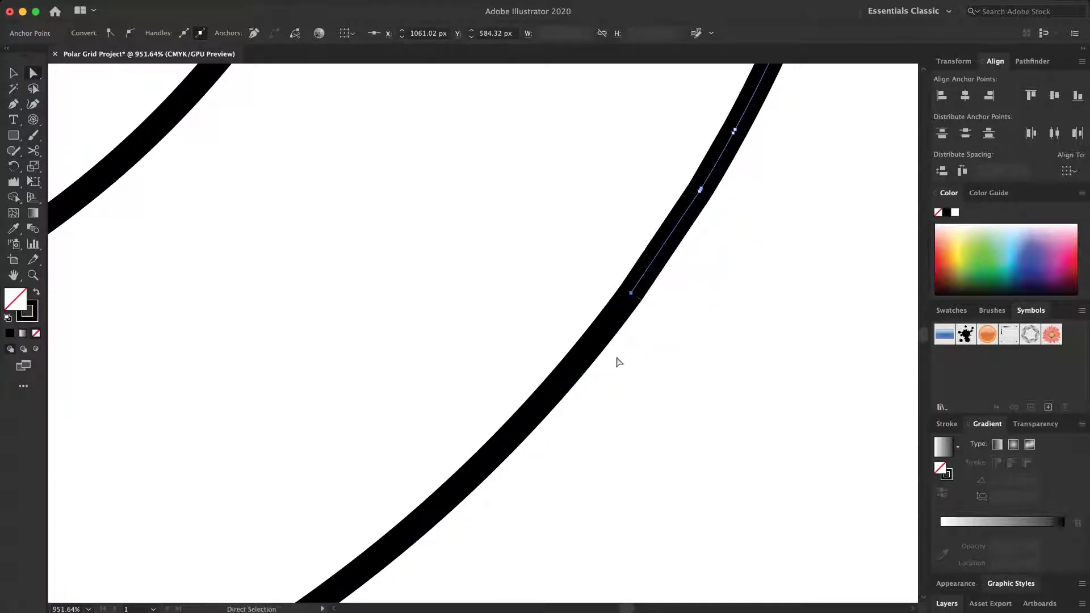
# Remove the jagged anchor on the ring's lower-left arc and close the gap by joining the open ends.
pyautogui.press('z')
pyautogui.moveTo(607, 369); pyautogui.dragTo(379, 379)
pyautogui.hscroll(-6, 380, 378)
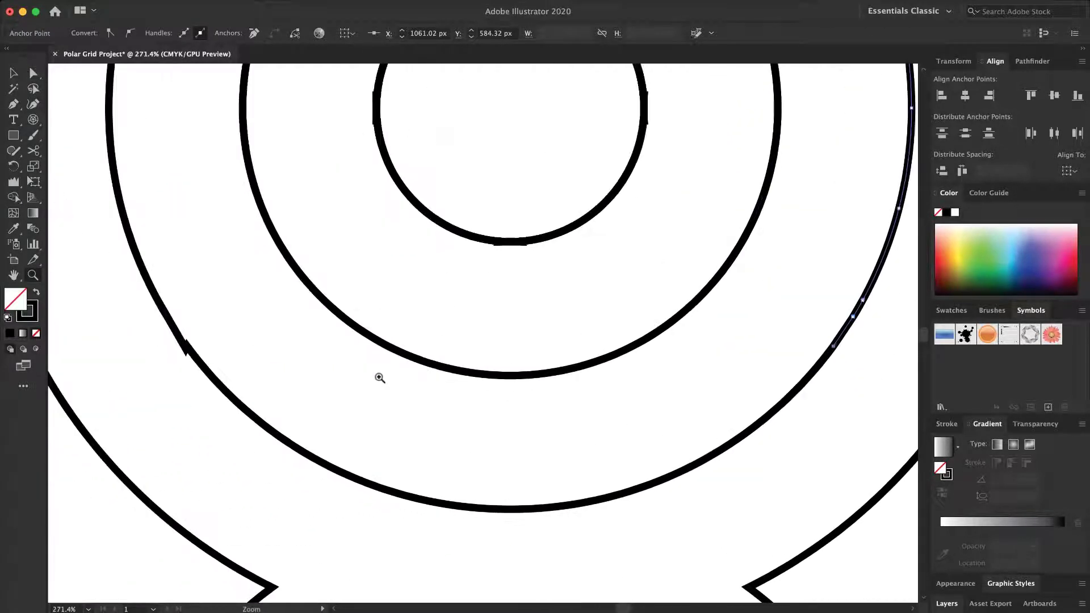
pyautogui.hscroll(-8, 379, 379)
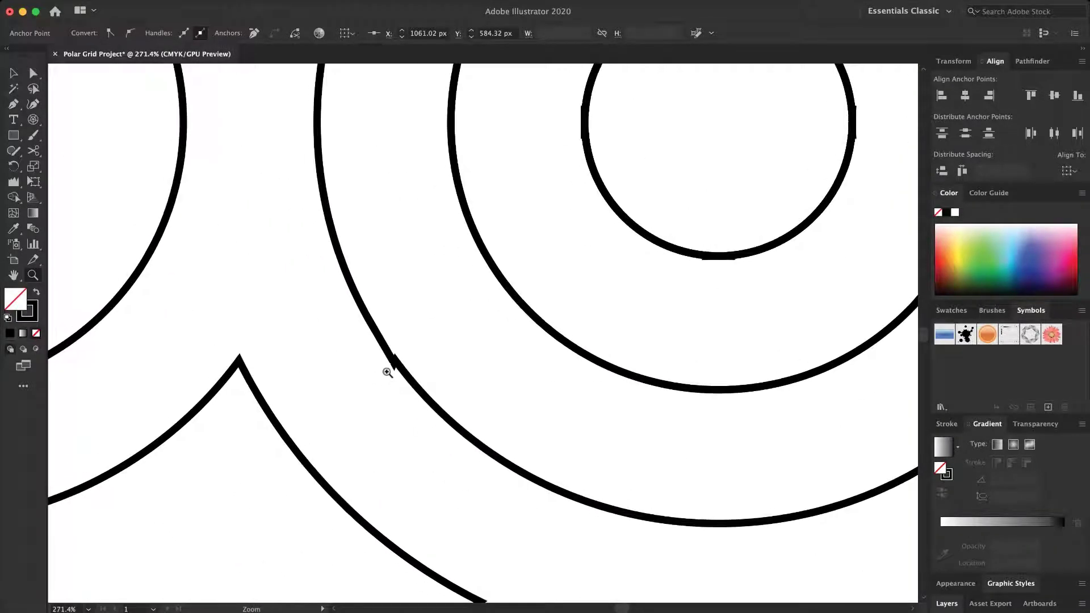
pyautogui.moveTo(385, 365); pyautogui.dragTo(735, 355)
pyautogui.click(33, 72)
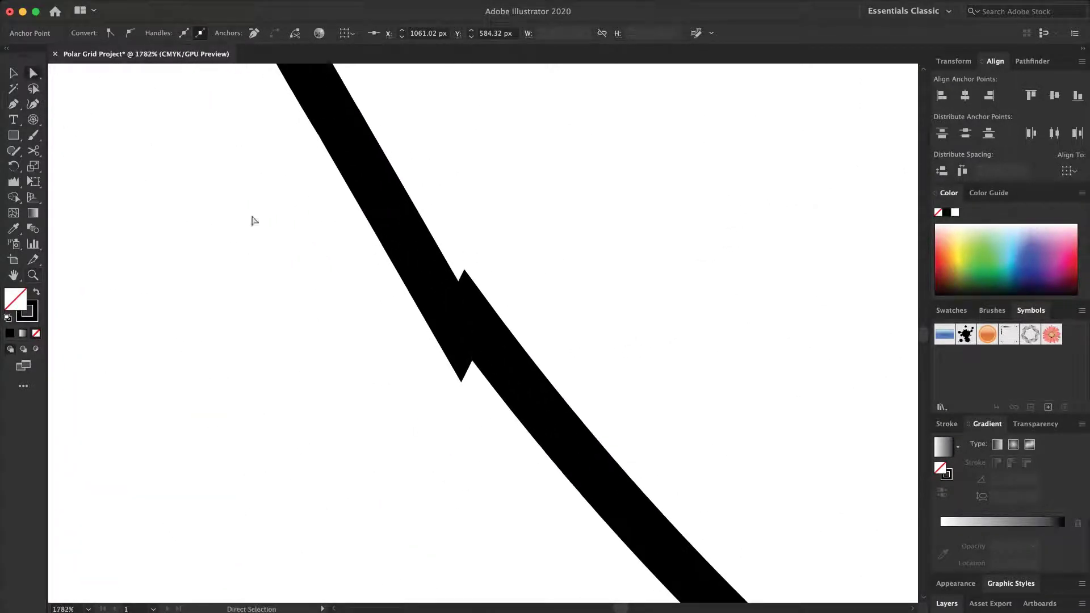
pyautogui.click(454, 364)
pyautogui.click(460, 333)
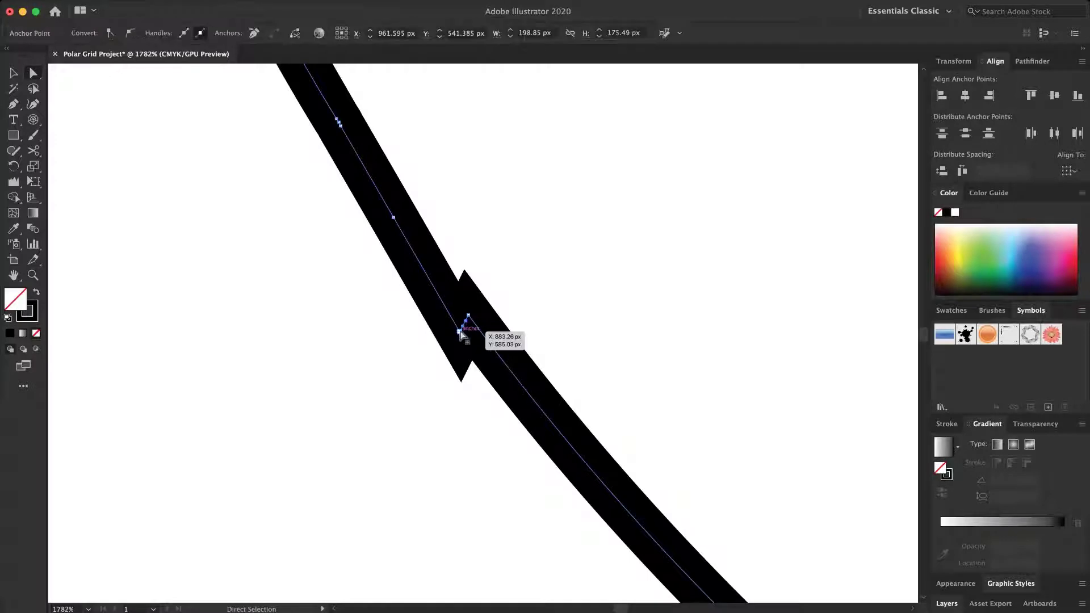
pyautogui.press('Delete')
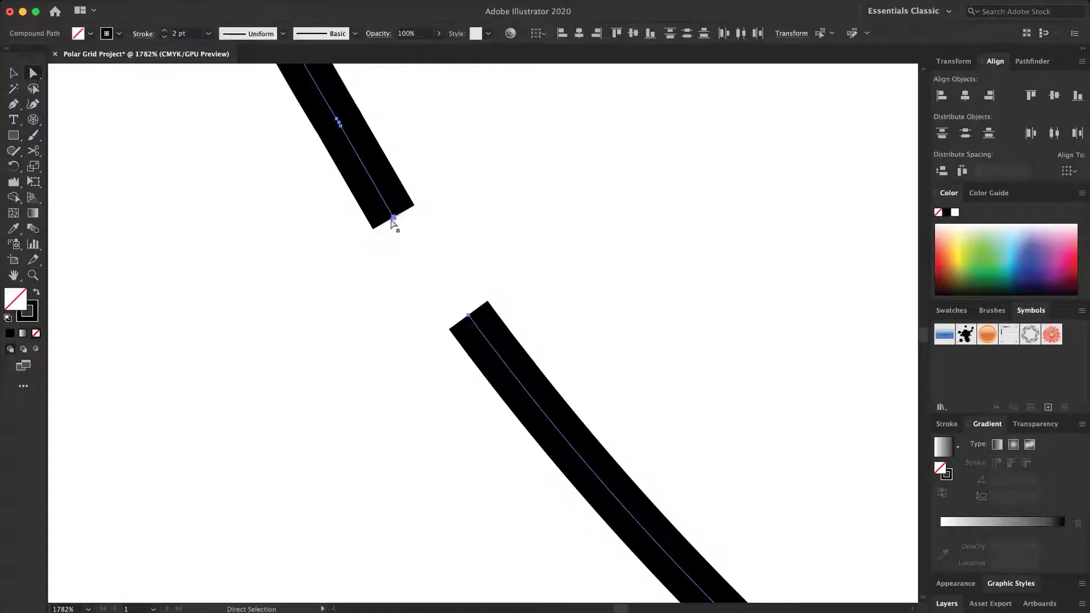
pyautogui.moveTo(393, 223); pyautogui.dragTo(468, 317)
# Examine the innermost circle and surrounding rings for leftover bumps and overlapping outlines.
pyautogui.press('z')
pyautogui.moveTo(605, 305); pyautogui.dragTo(309, 336)
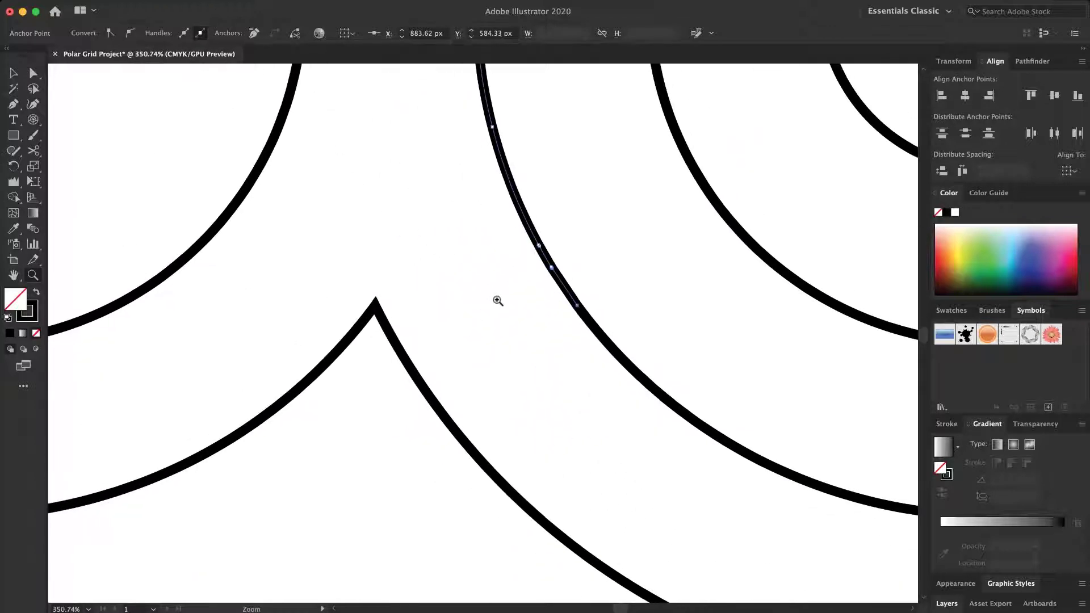
pyautogui.scroll(5, 498, 301)
pyautogui.hscroll(5, 498, 301)
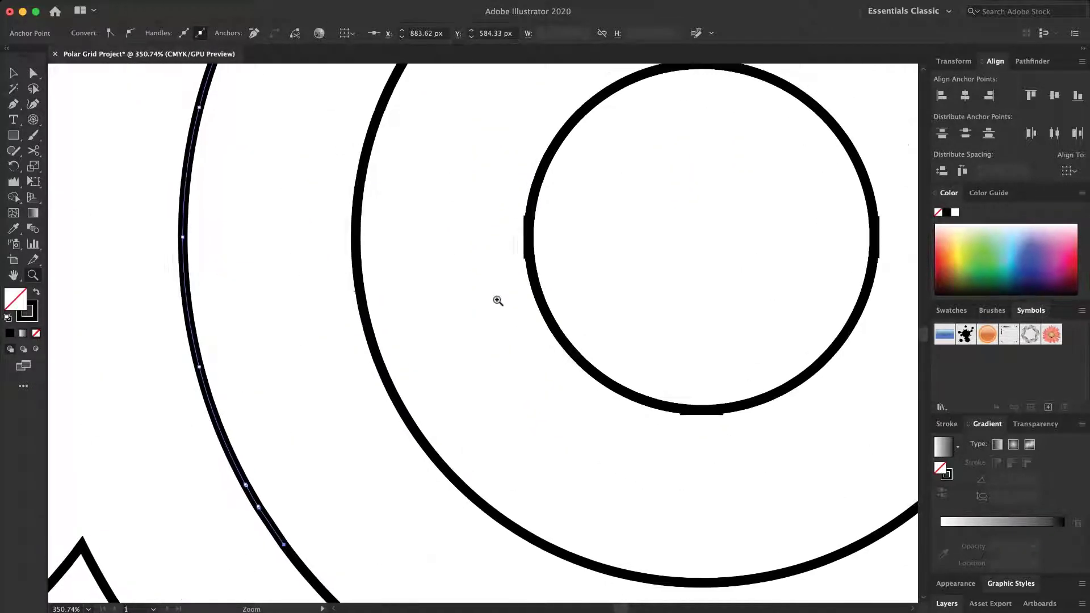
pyautogui.hscroll(5, 498, 301)
pyautogui.press('v')
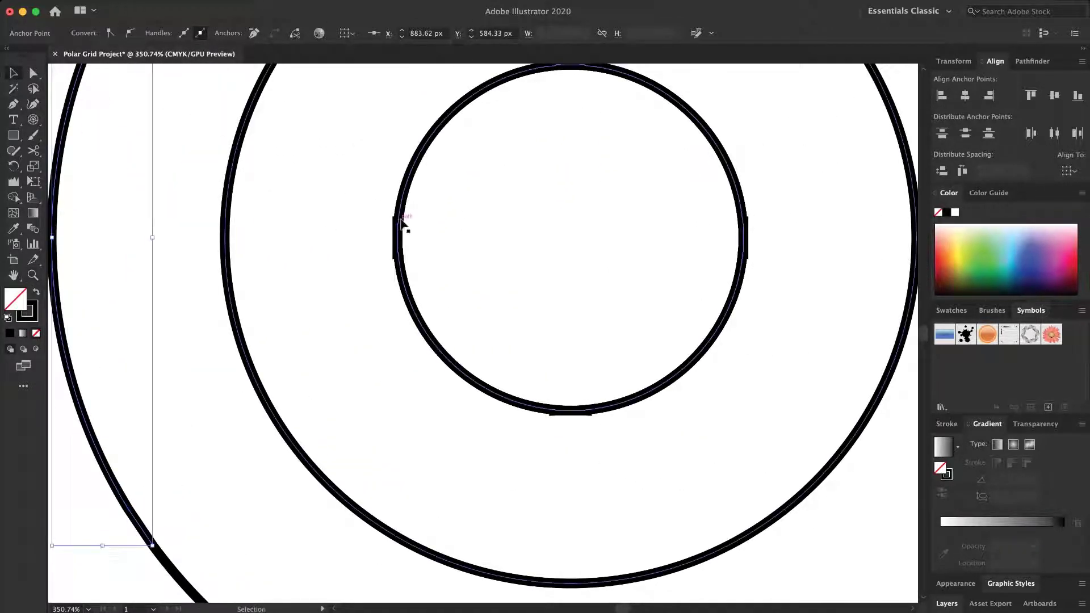
pyautogui.press('super+shift+a')
pyautogui.press('z')
pyautogui.moveTo(561, 254); pyautogui.dragTo(315, 278)
pyautogui.press('super+z')
pyautogui.press('super+z')
# Move the spinner compound path to the right, away from the center rings and the hidden leftovers.
pyautogui.press('z')
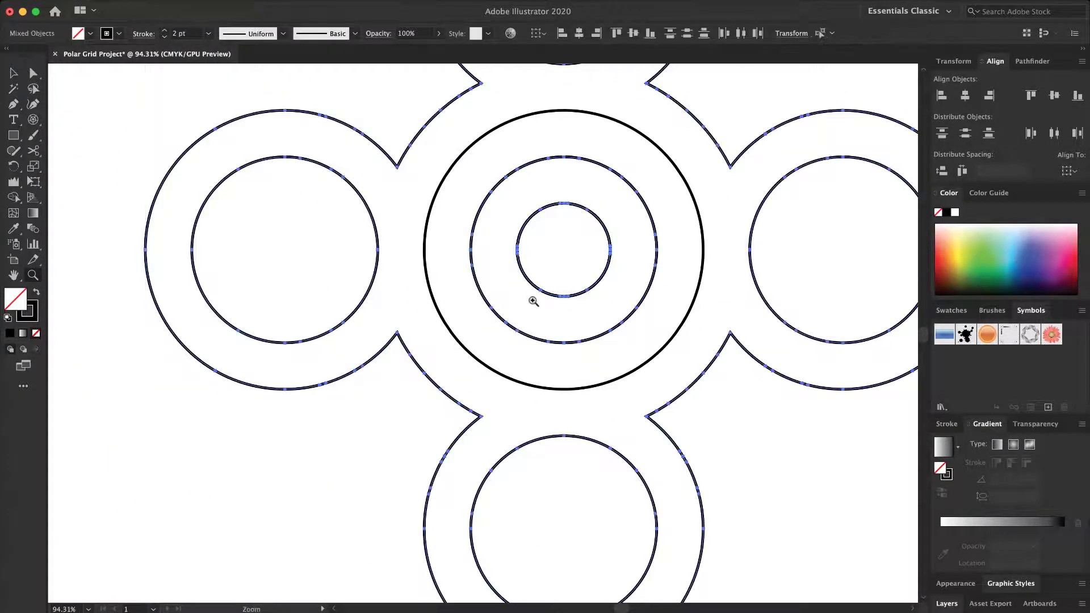
pyautogui.moveTo(617, 307); pyautogui.dragTo(483, 319)
pyautogui.hscroll(5, 483, 319)
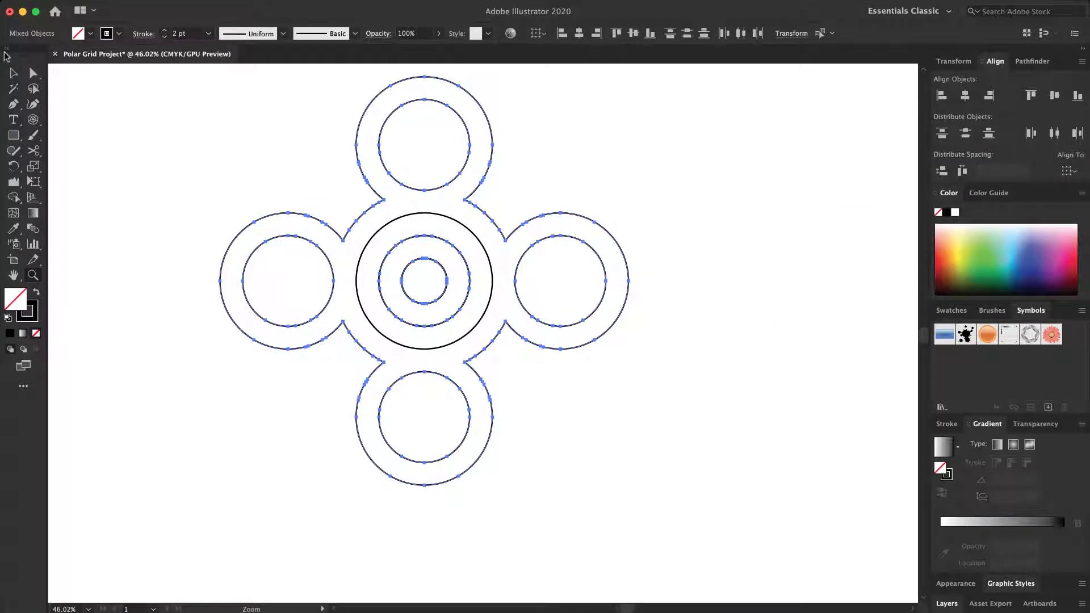
pyautogui.press('v')
pyautogui.press('super+shift+a')
pyautogui.click(412, 271)
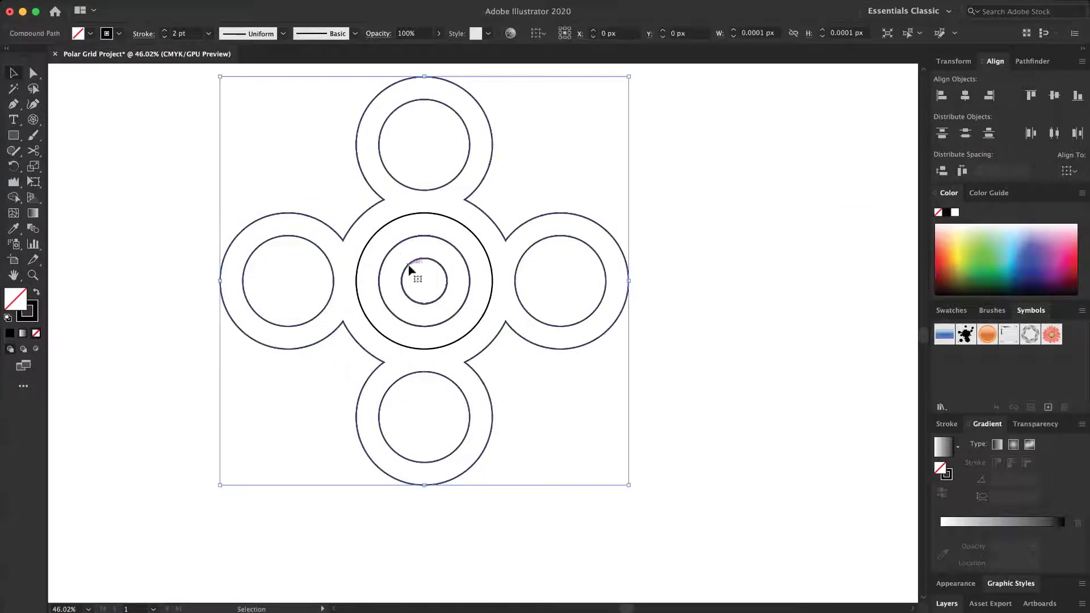
pyautogui.moveTo(412, 270); pyautogui.dragTo(745, 259)
pyautogui.click(590, 519)
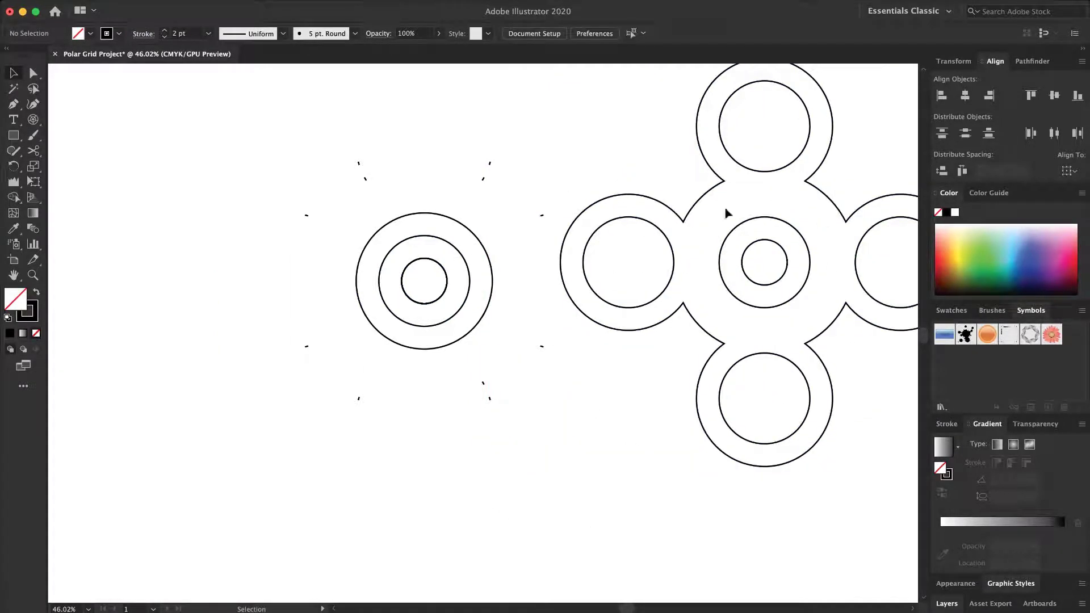
# Delete the stray line fragments scattered around the separate center rings.
pyautogui.moveTo(484, 194); pyautogui.dragTo(515, 202)
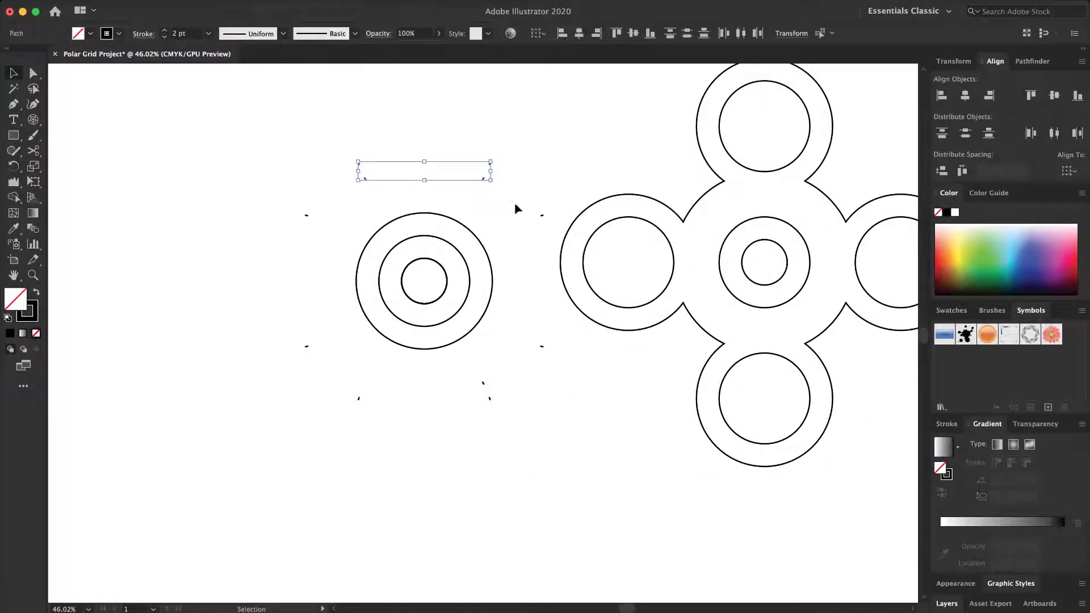
pyautogui.press('Delete')
pyautogui.moveTo(311, 201); pyautogui.dragTo(206, 249)
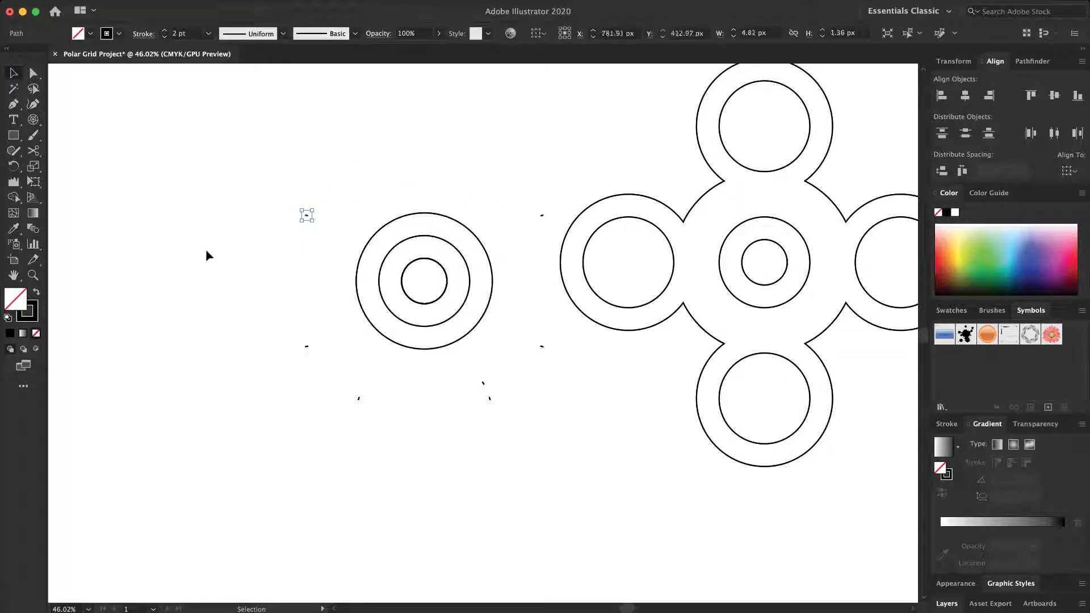
pyautogui.press('Delete')
pyautogui.moveTo(275, 366); pyautogui.dragTo(547, 449)
pyautogui.press('Delete')
pyautogui.press('Delete')
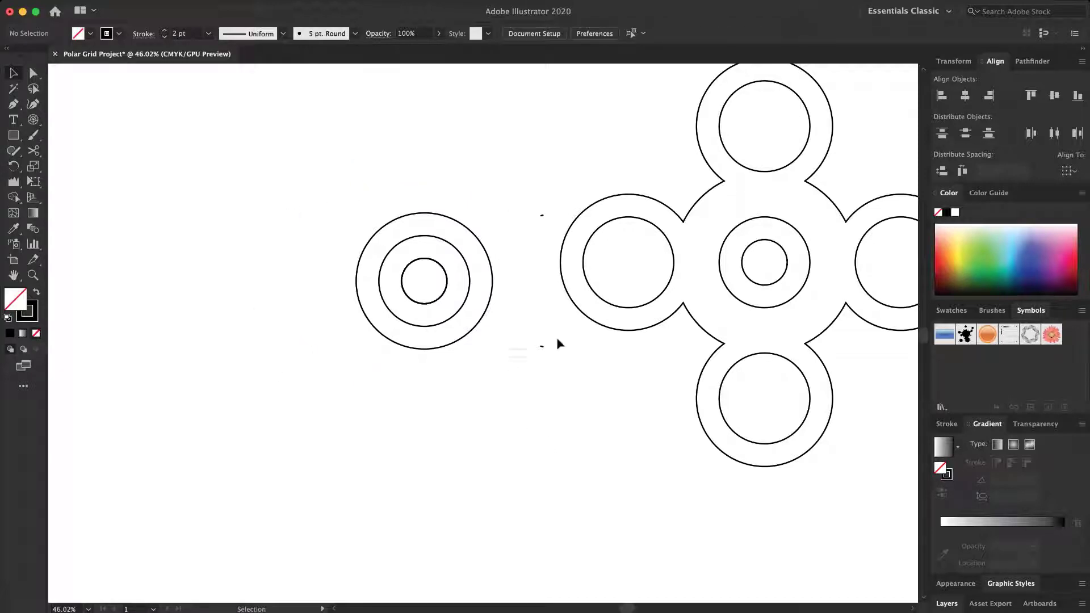
pyautogui.moveTo(534, 352); pyautogui.dragTo(554, 340)
pyautogui.press('Delete')
pyautogui.press('Delete')
pyautogui.moveTo(553, 230); pyautogui.dragTo(544, 197)
# Delete the innermost circle of the separate center rings and nudge the spinner compound path slightly.
pyautogui.click(449, 259)
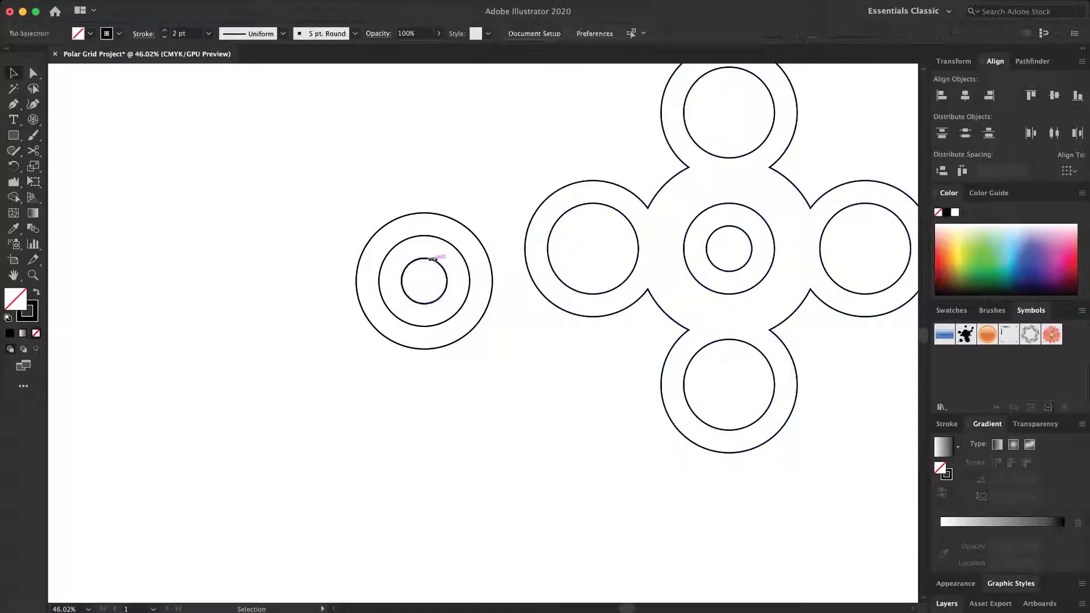
pyautogui.click(433, 262)
pyautogui.press('Delete')
pyautogui.click(572, 189)
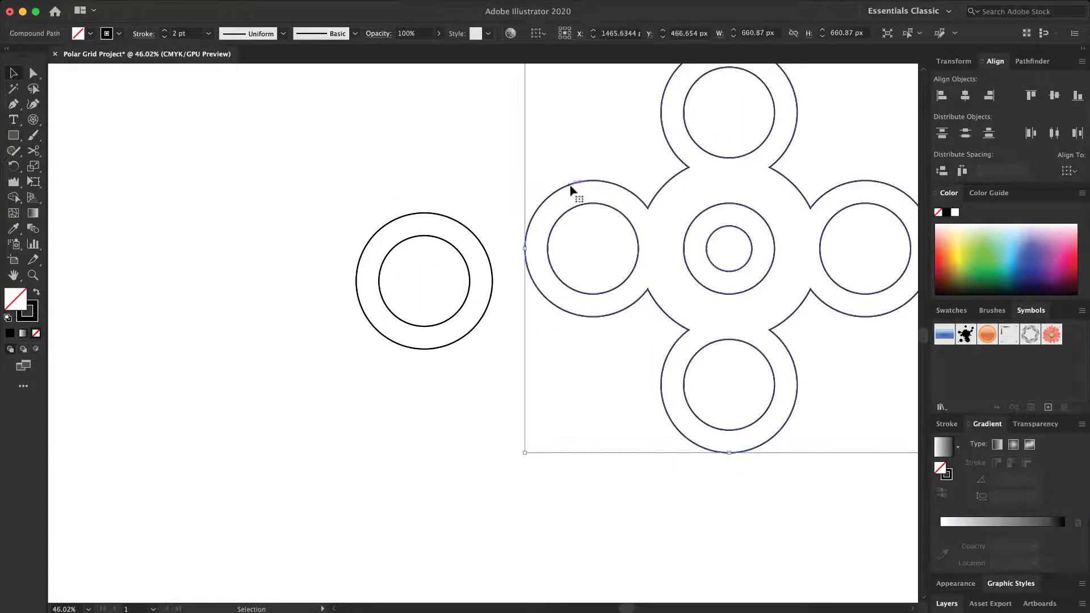
pyautogui.moveTo(576, 184)
pyautogui.mouseDown()
pyautogui.moveTo(297, 199)
pyautogui.moveTo(270, 214)
pyautogui.moveTo(438, 235)
pyautogui.moveTo(572, 196)
pyautogui.mouseUp()
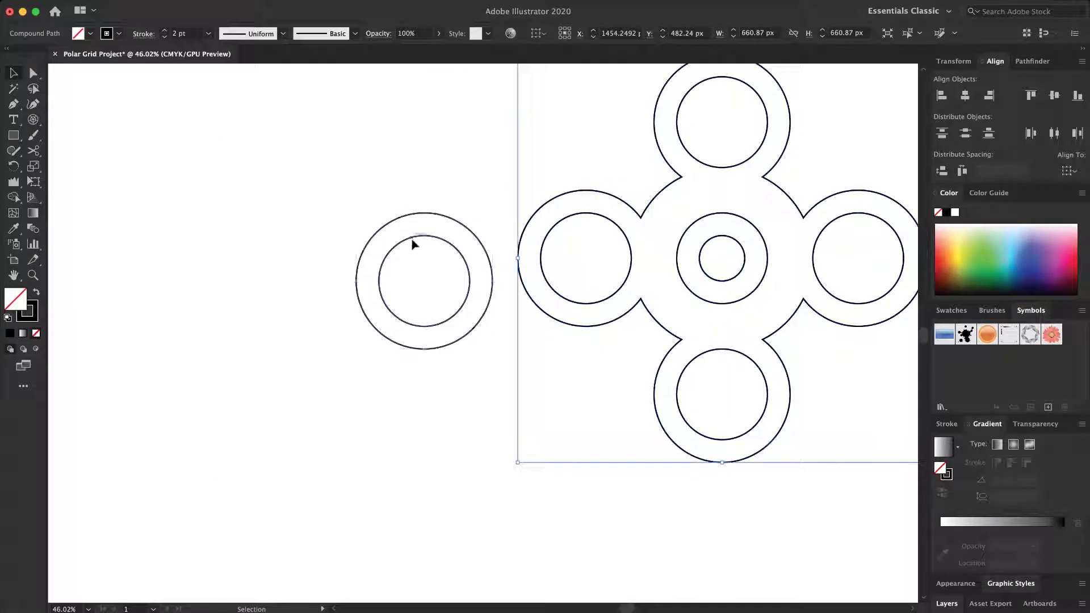
# Move the separate ring pair up and to the left, and delete the two stray fragments left behind.
pyautogui.click(410, 239)
pyautogui.moveTo(393, 247); pyautogui.dragTo(283, 168)
pyautogui.click(425, 347)
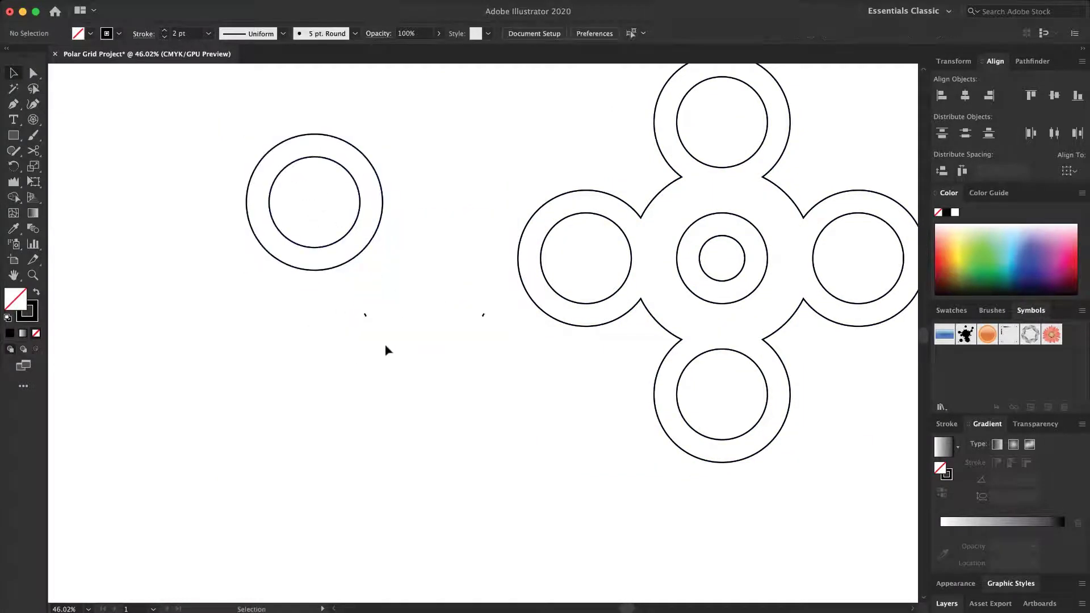
pyautogui.moveTo(496, 295); pyautogui.dragTo(495, 297)
pyautogui.press('Delete')
# Move the ring pair back down and reposition the spinner compound path so both are concentric.
pyautogui.moveTo(333, 248); pyautogui.dragTo(418, 336)
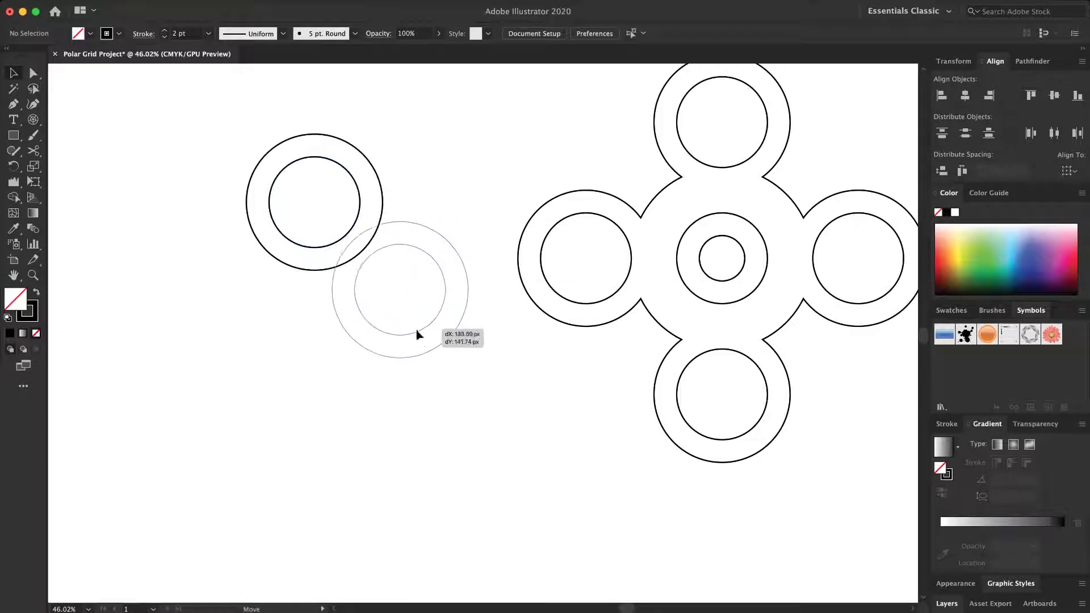
pyautogui.click(500, 318)
pyautogui.moveTo(686, 287); pyautogui.dragTo(363, 318)
pyautogui.click(696, 375)
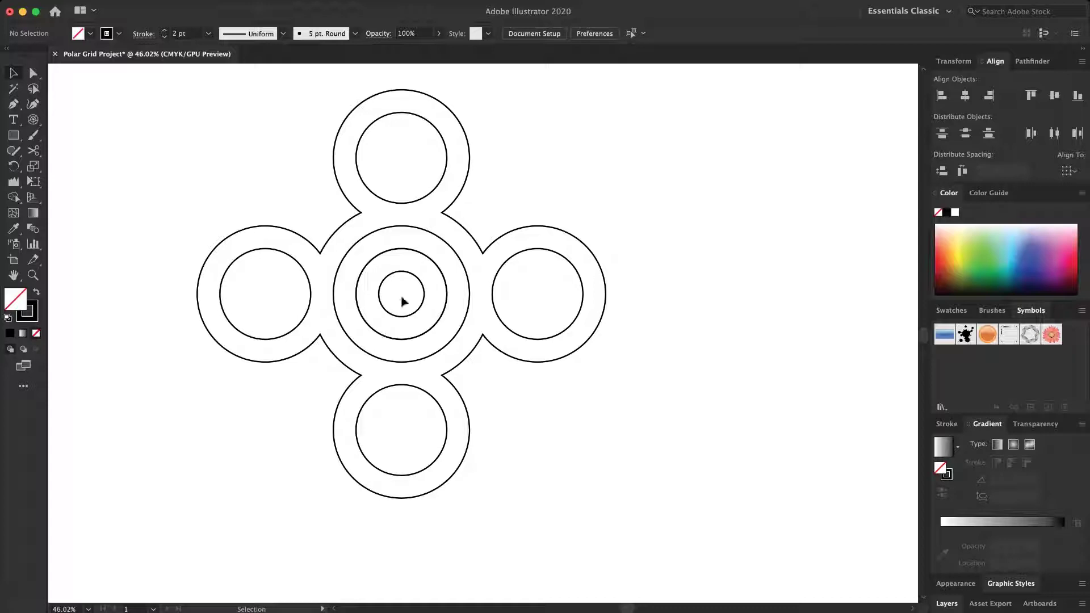
# Draw a Polar Grid about 490 px wide with 5 concentric dividers and no radial dividers, centred on the spinner.
pyautogui.doubleClick(34, 121)
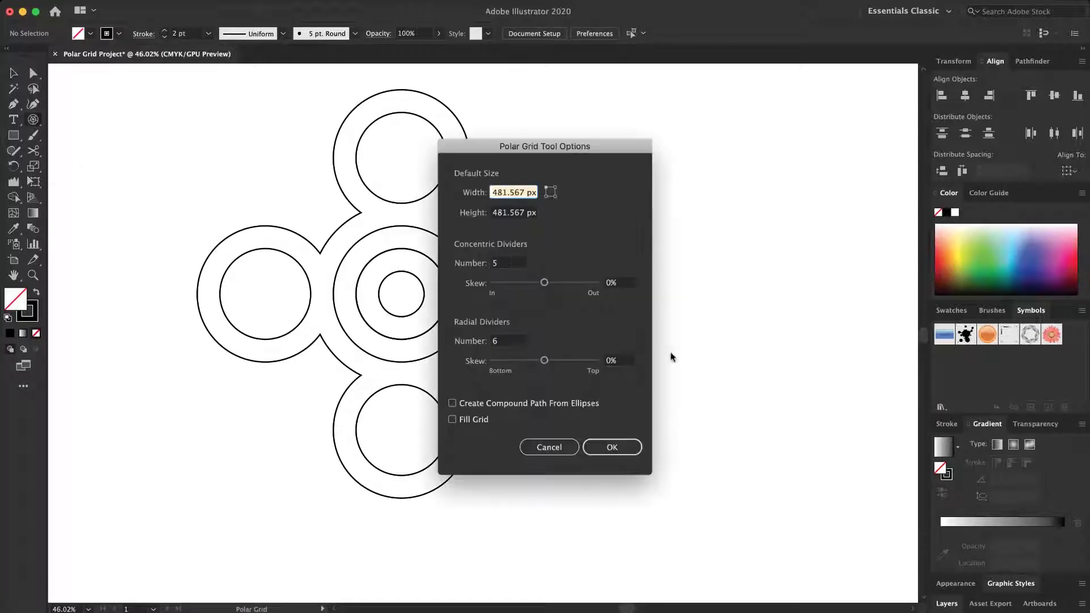
pyautogui.click(500, 343)
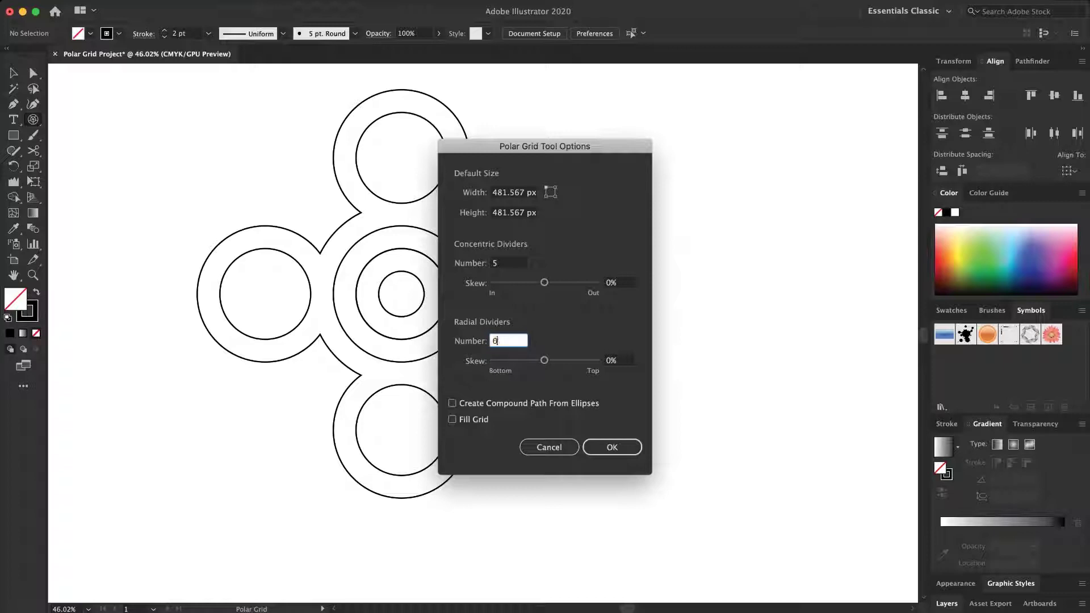
pyautogui.press('Tab')
pyautogui.click(617, 447)
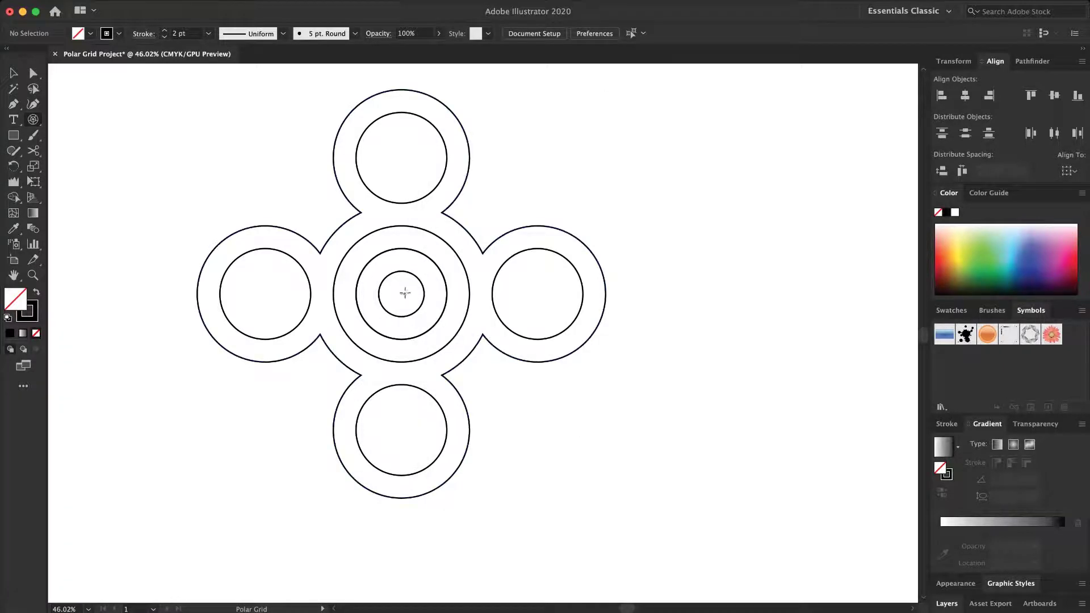
pyautogui.moveTo(400, 293); pyautogui.dragTo(546, 400)
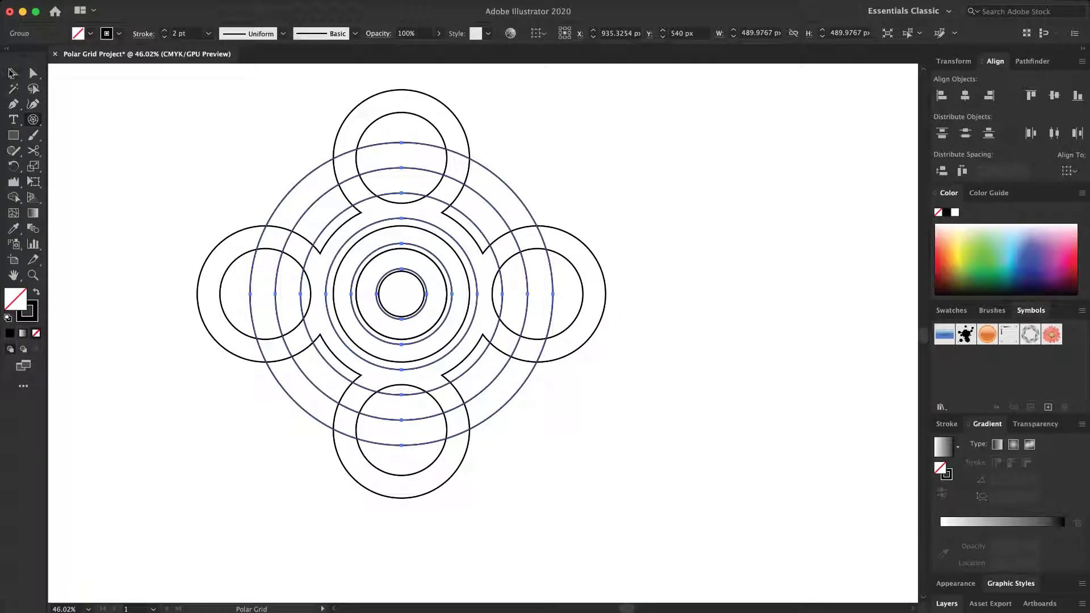
# Select all the artwork and merge the new grid's outermost band across the four spinner rings with Shape Builder.
pyautogui.press('v')
pyautogui.moveTo(107, 142)
pyautogui.mouseDown()
pyautogui.moveTo(146, 195)
pyautogui.moveTo(516, 414)
pyautogui.mouseUp()
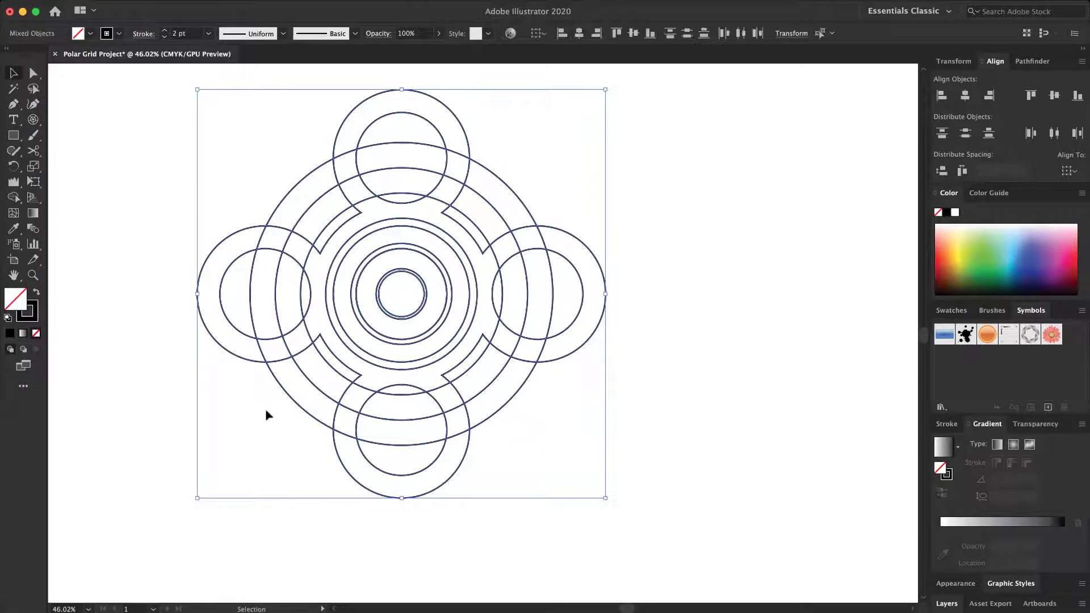
pyautogui.click(12, 199)
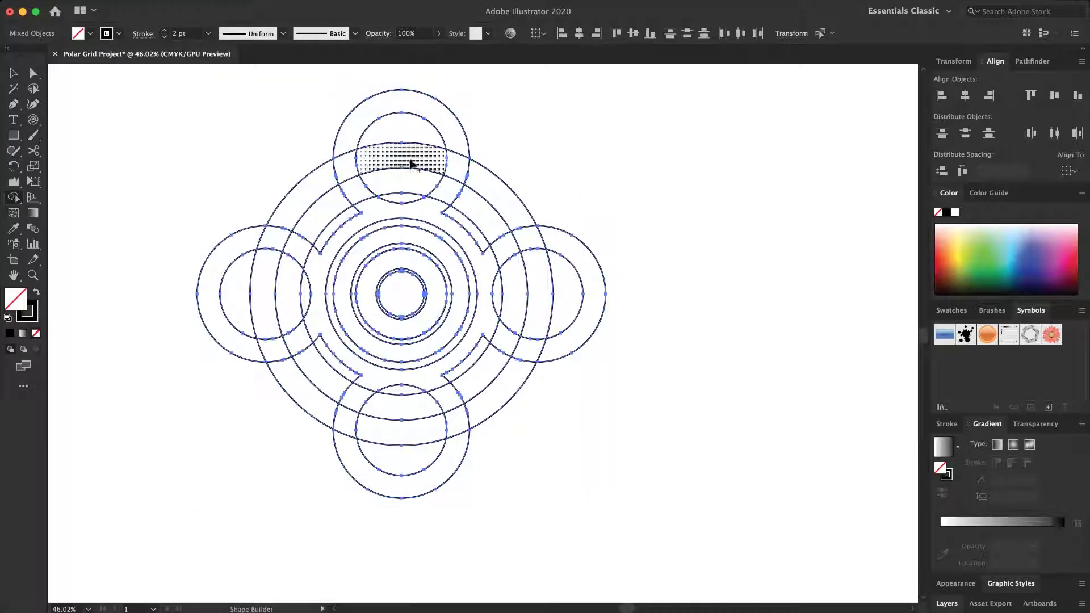
pyautogui.moveTo(392, 161); pyautogui.dragTo(320, 184)
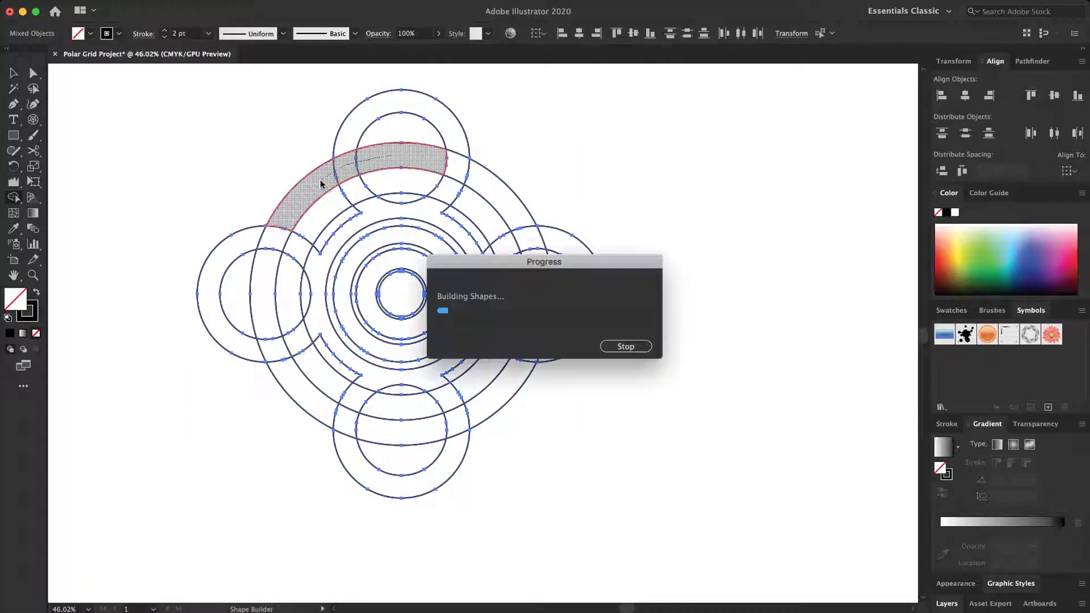
pyautogui.click(265, 276)
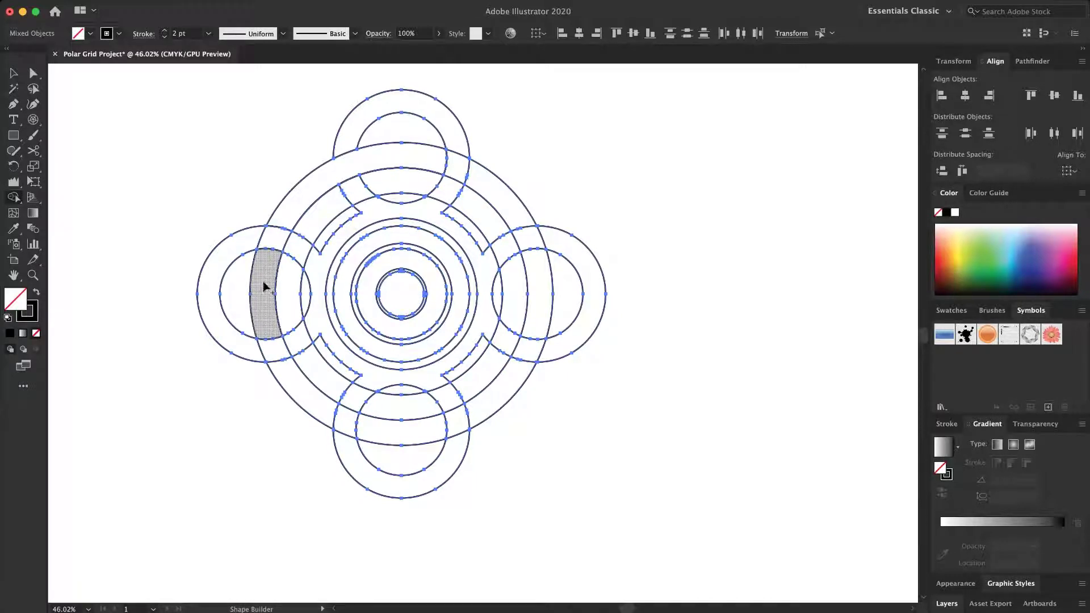
pyautogui.moveTo(268, 323)
pyautogui.mouseDown()
pyautogui.moveTo(287, 377)
pyautogui.moveTo(336, 418)
pyautogui.mouseUp()
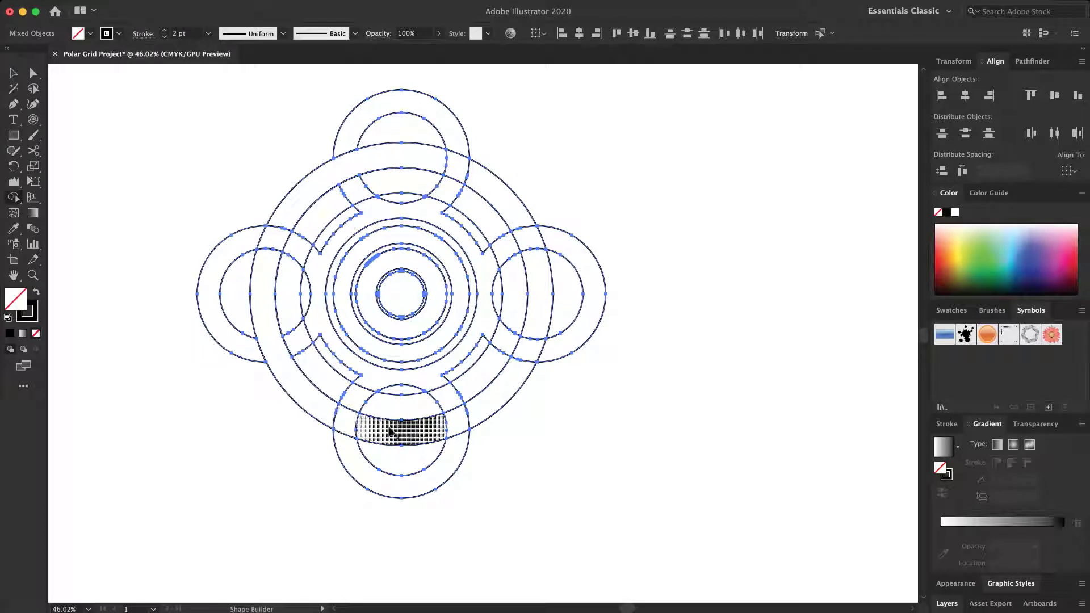
pyautogui.moveTo(424, 432)
pyautogui.mouseDown()
pyautogui.moveTo(491, 407)
pyautogui.moveTo(530, 367)
pyautogui.moveTo(528, 354)
pyautogui.mouseUp()
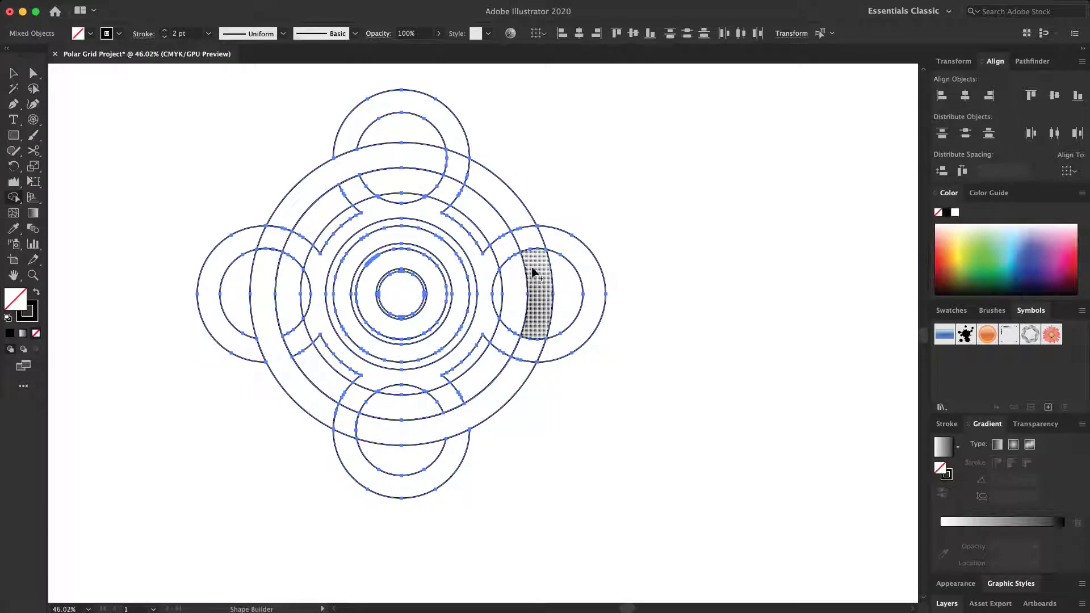
pyautogui.moveTo(530, 250); pyautogui.dragTo(516, 219)
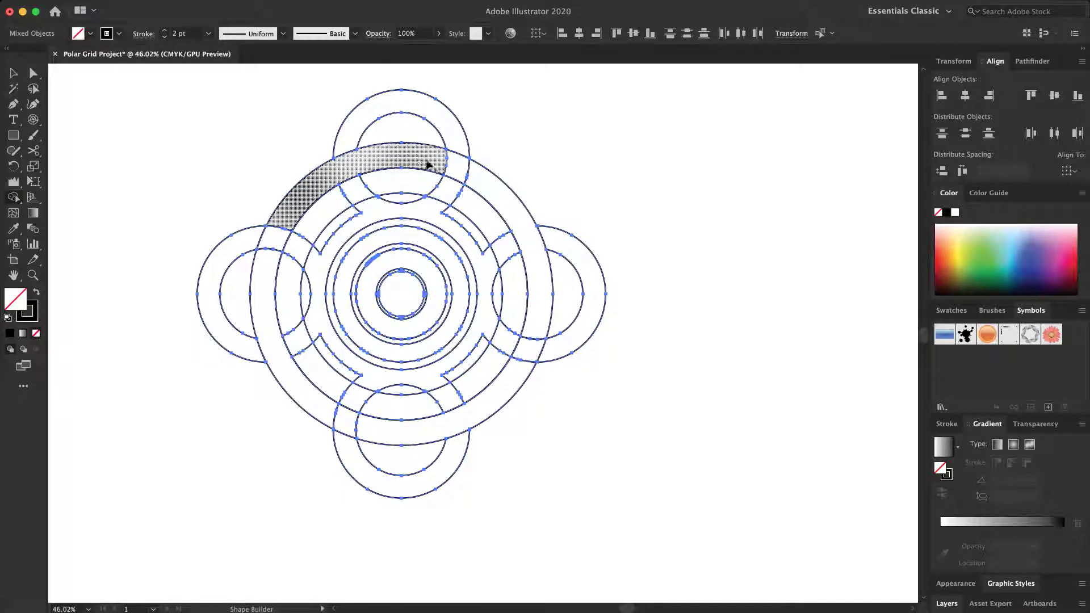
# Separate the ring group by placing it to the right of the spinner, and delete the grid rings left over the spinner.
pyautogui.click(13, 74)
pyautogui.click(260, 171)
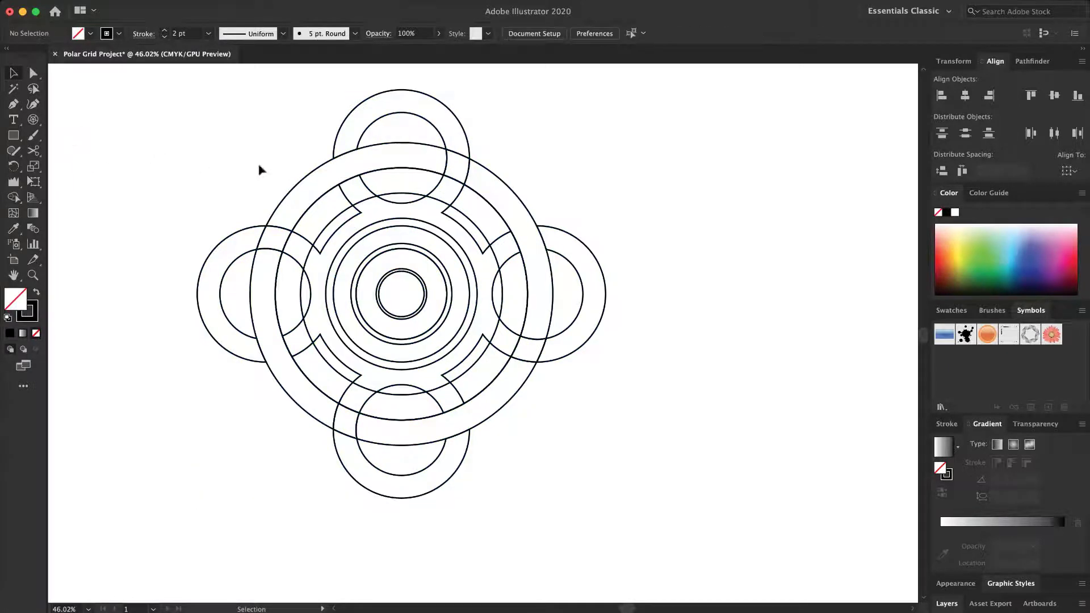
pyautogui.click(518, 394)
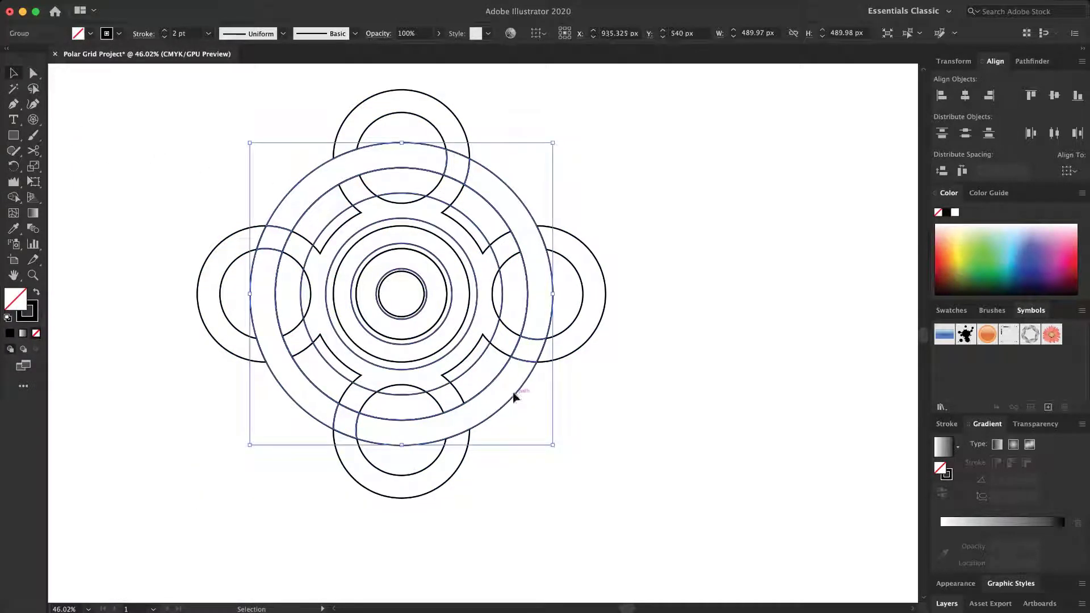
pyautogui.moveTo(515, 393); pyautogui.dragTo(855, 429)
pyautogui.click(703, 535)
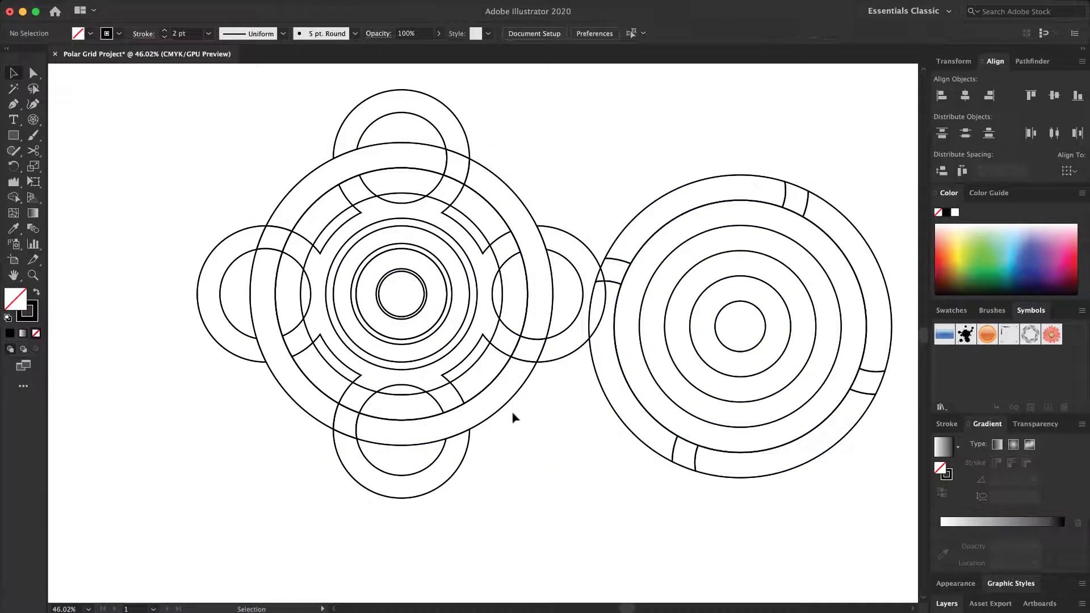
pyautogui.click(505, 398)
pyautogui.press('Delete')
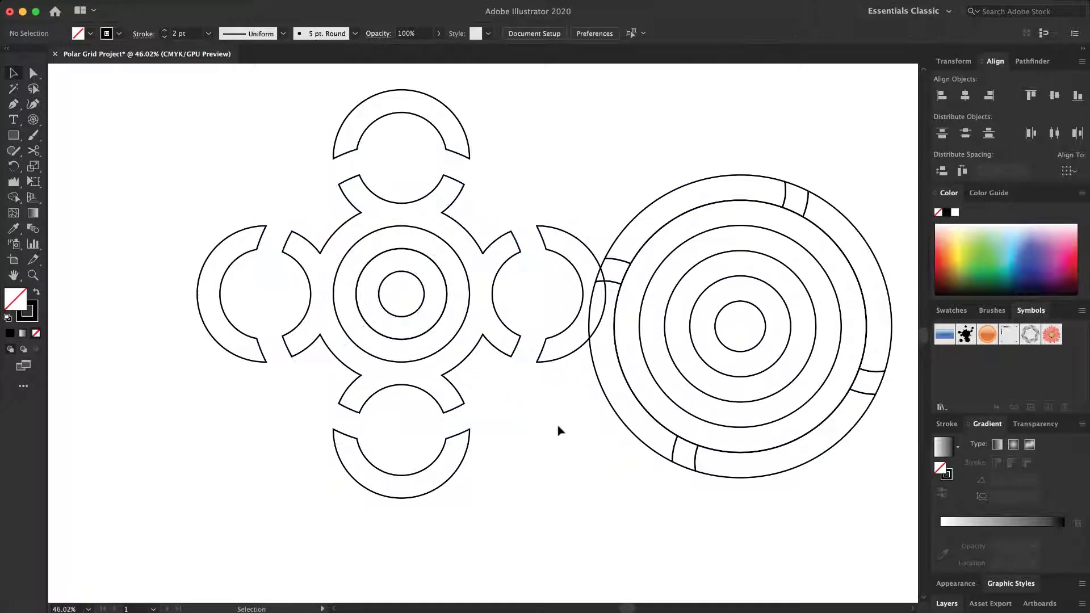
# Delete the four inner circles of the separated ring group, selecting them with the Lasso tool.
pyautogui.click(735, 378)
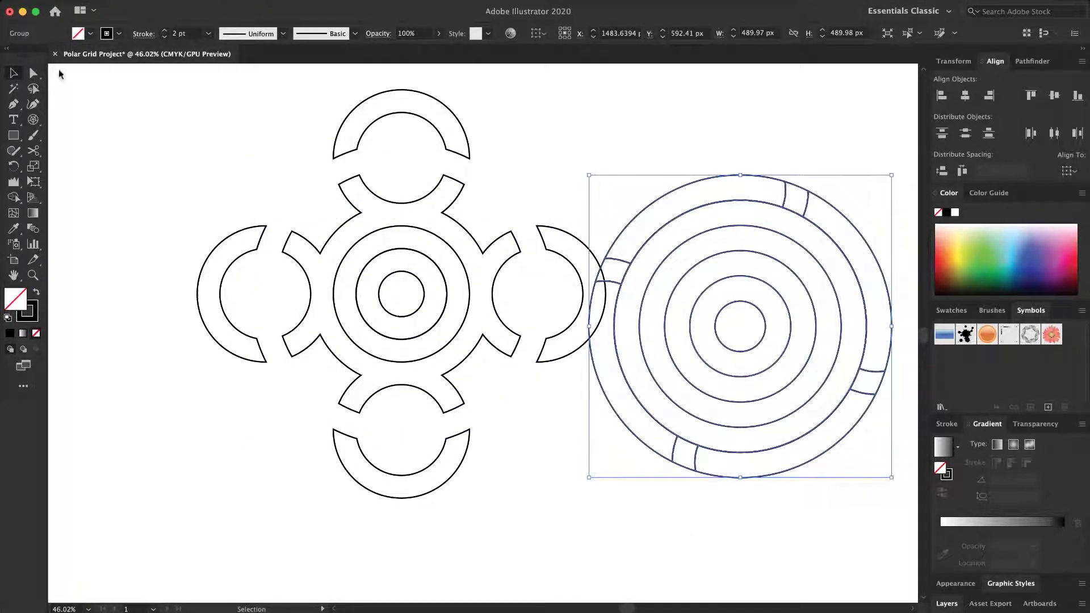
pyautogui.click(34, 90)
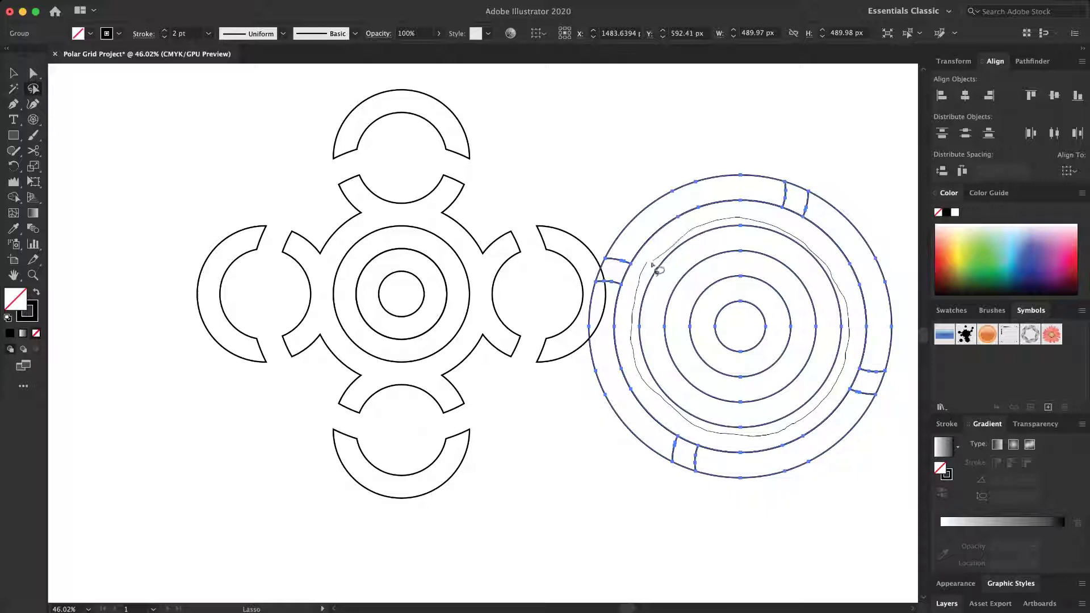
pyautogui.moveTo(653, 265); pyautogui.dragTo(648, 268)
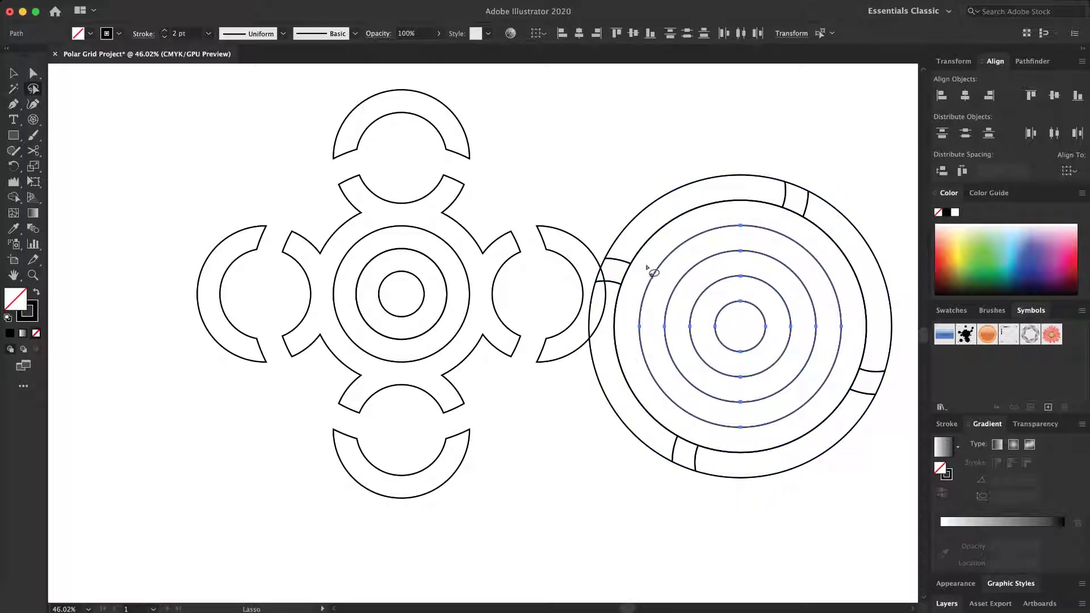
pyautogui.press('Delete')
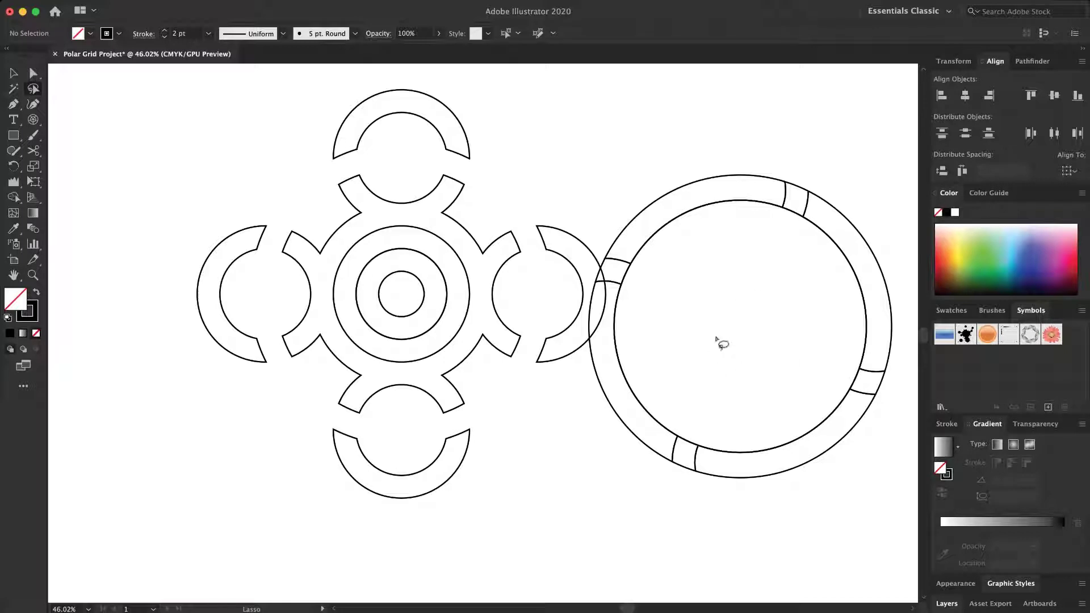
# Move the remaining outer band back over the spinner so both are concentric.
pyautogui.press('v')
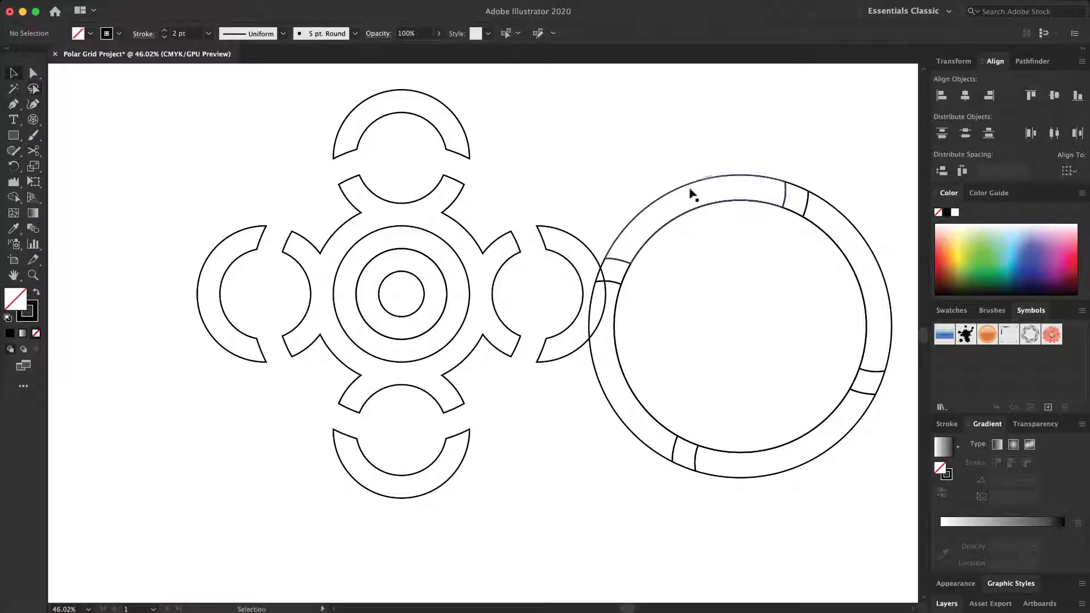
pyautogui.moveTo(672, 200); pyautogui.dragTo(327, 168)
pyautogui.click(614, 409)
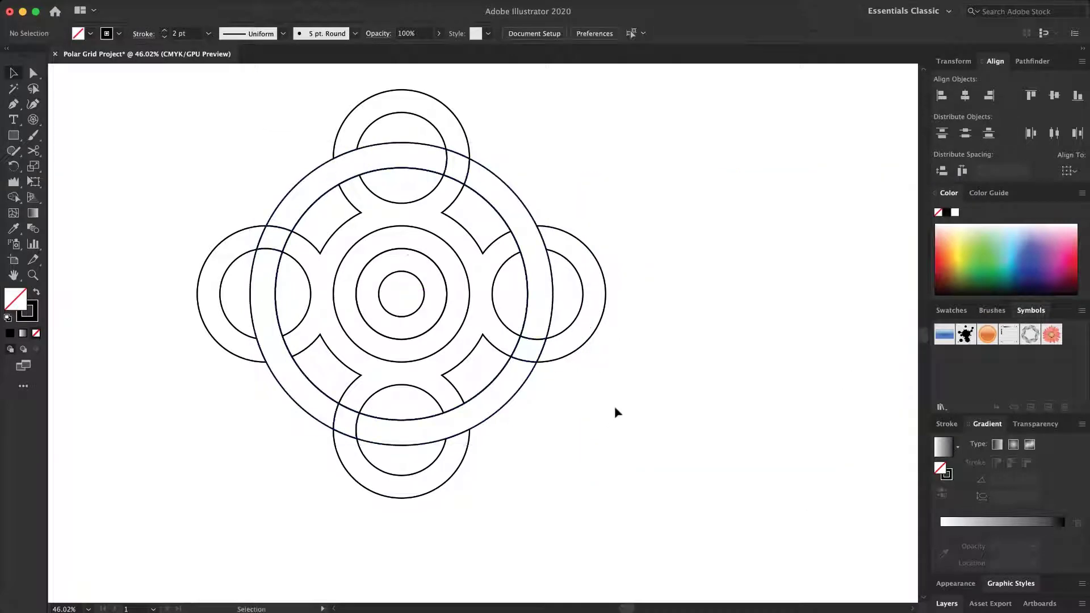
# With all artwork selected, merge one crossing on each spinner ring with Shape Builder so each ring overlaps the large band once.
pyautogui.moveTo(637, 101); pyautogui.dragTo(183, 444)
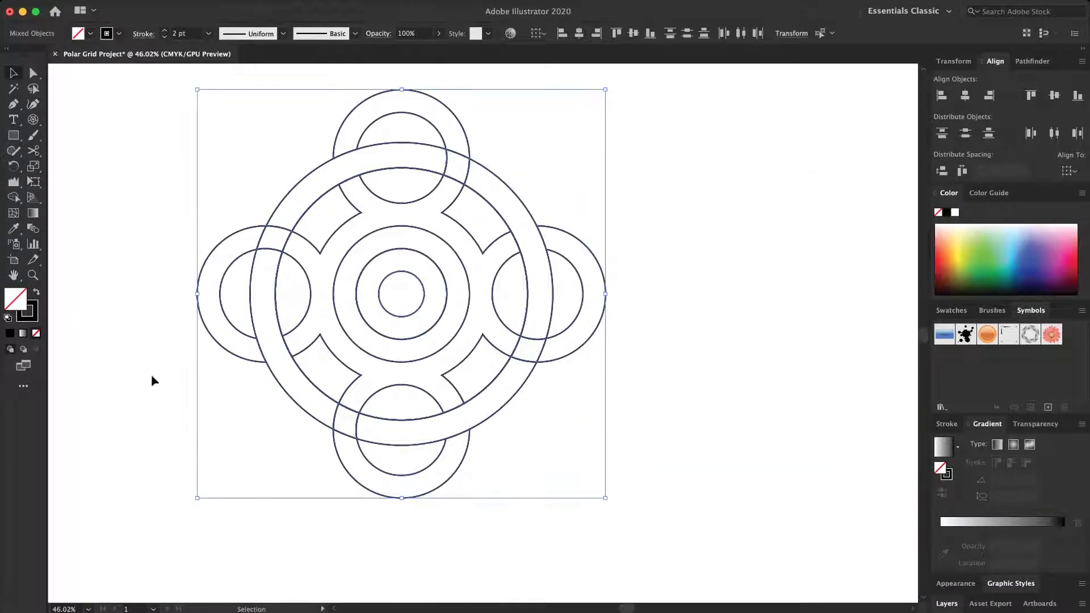
pyautogui.click(13, 198)
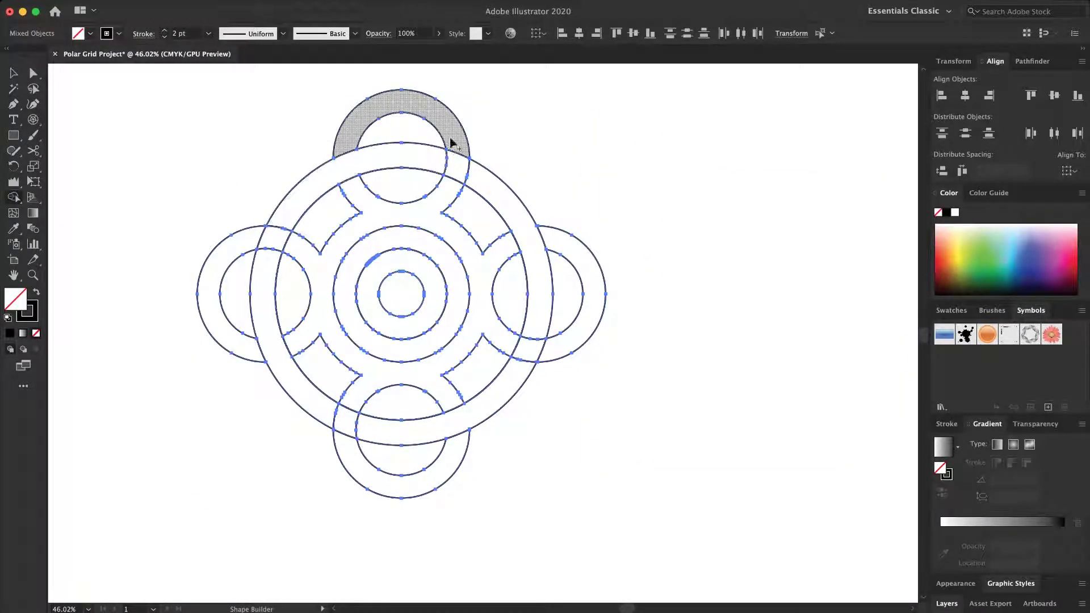
pyautogui.moveTo(452, 142); pyautogui.dragTo(443, 190)
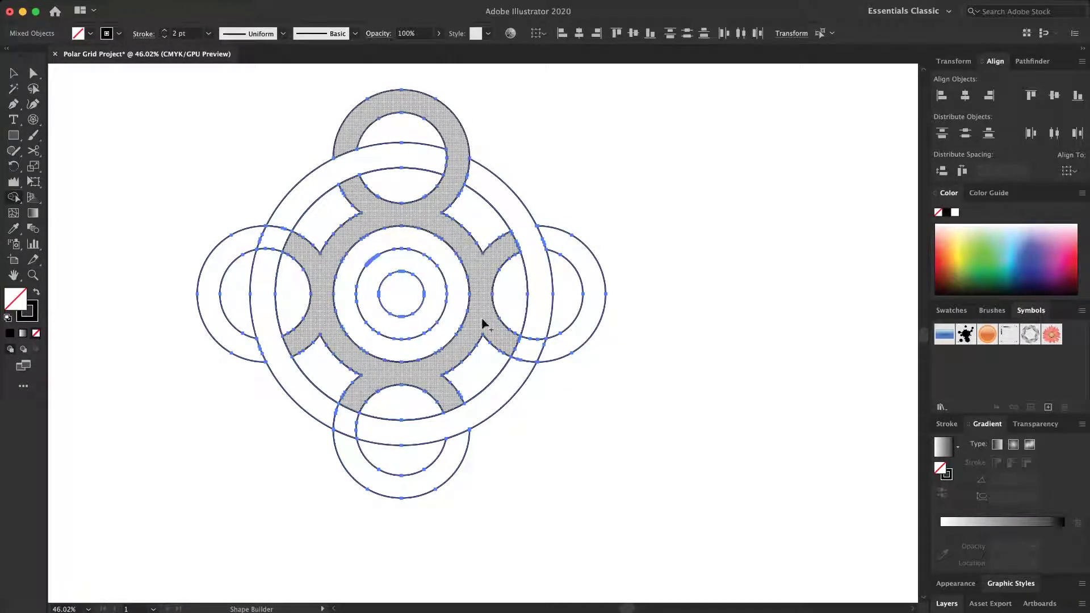
pyautogui.moveTo(483, 323)
pyautogui.mouseDown()
pyautogui.moveTo(552, 349)
pyautogui.moveTo(350, 393)
pyautogui.moveTo(346, 448)
pyautogui.mouseUp()
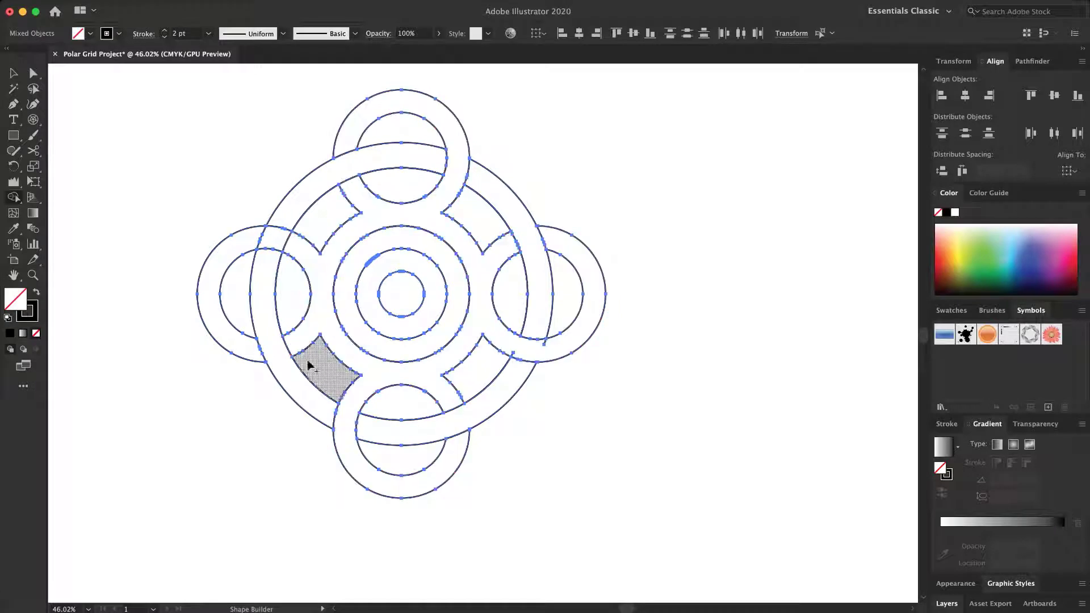
pyautogui.moveTo(300, 243); pyautogui.dragTo(243, 226)
pyautogui.click(14, 74)
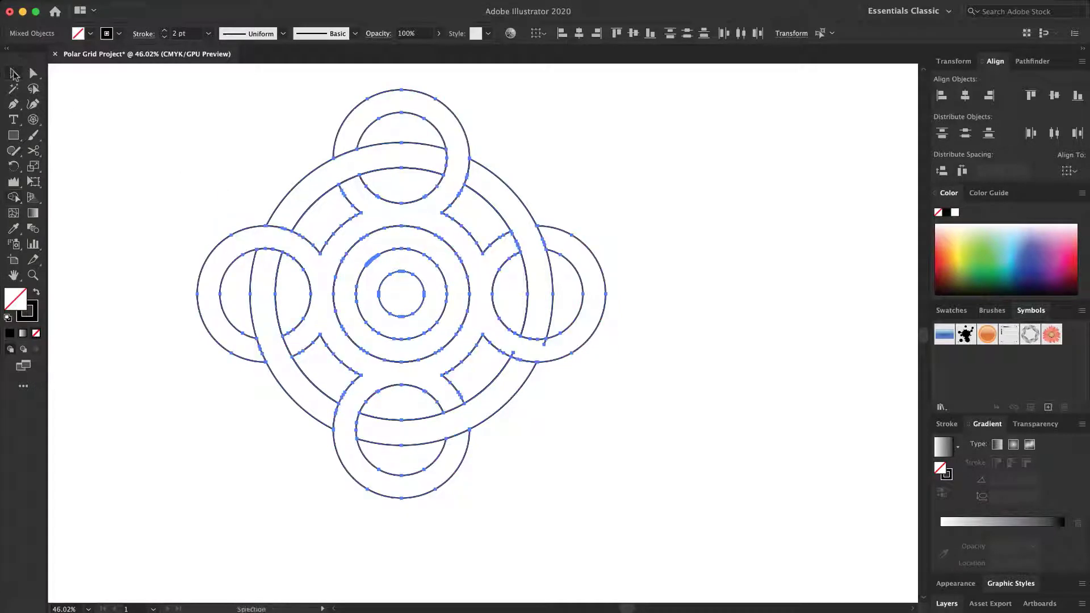
pyautogui.click(117, 165)
# Reselect all the artwork and merge the stray line piece into the lower edge of the right spinner ring with Shape Builder.
pyautogui.click(479, 388)
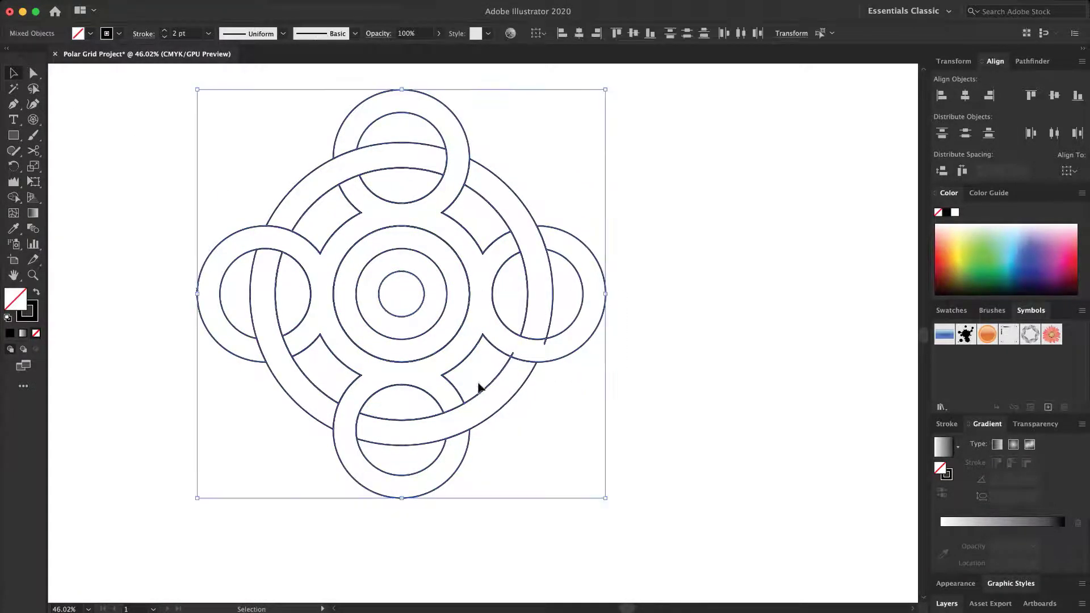
pyautogui.click(14, 199)
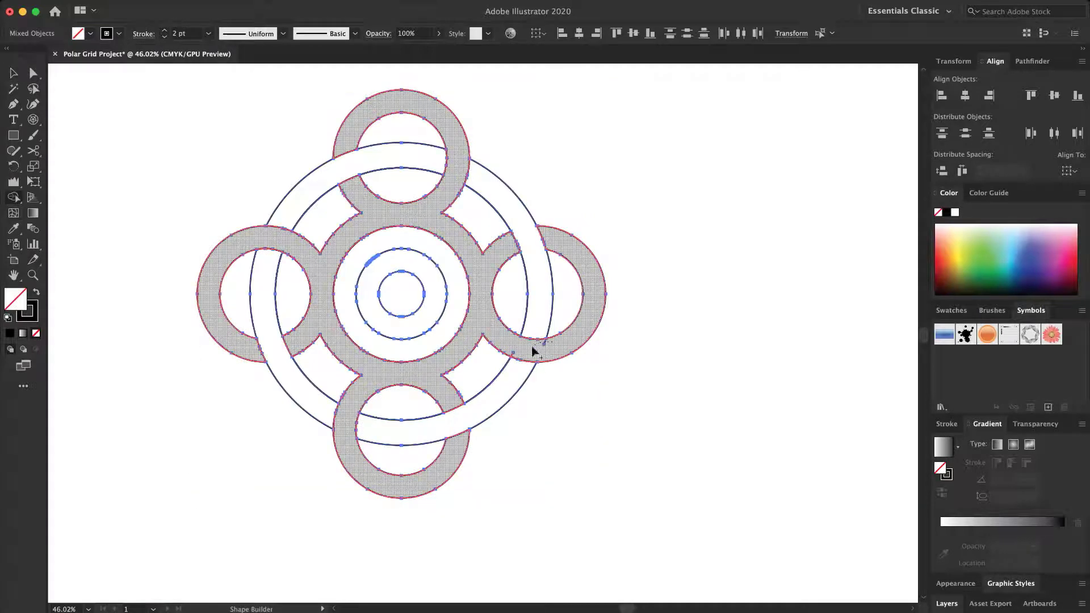
pyautogui.moveTo(510, 356); pyautogui.dragTo(513, 358)
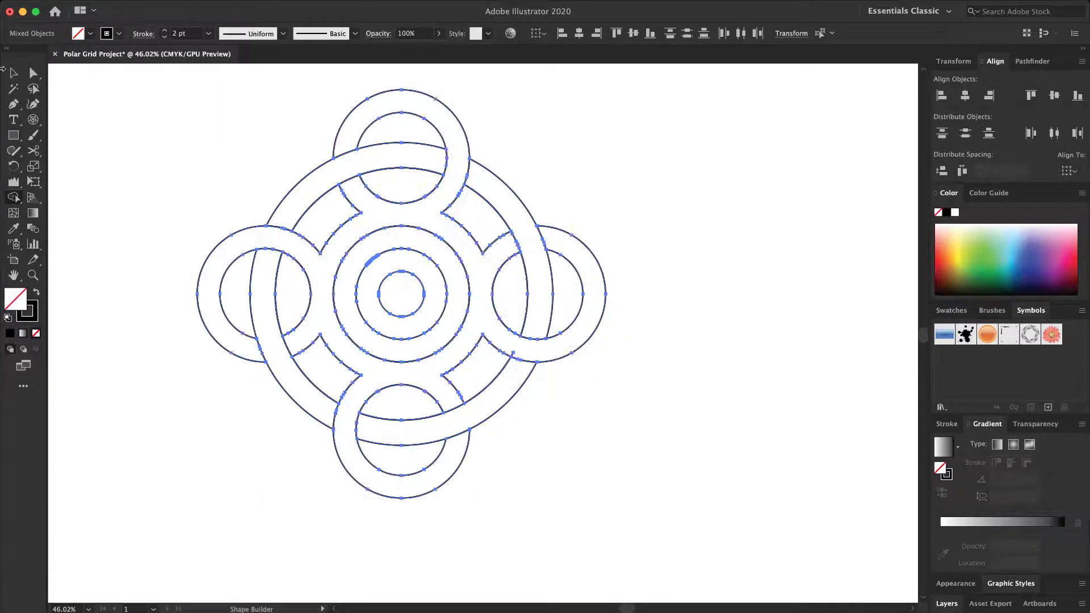
pyautogui.press('v')
pyautogui.click(78, 140)
# Delete the small line fragment protruding into the right spinner ring at its lower crossing with the large band.
pyautogui.press('z')
pyautogui.moveTo(506, 354); pyautogui.dragTo(928, 318)
pyautogui.click(36, 76)
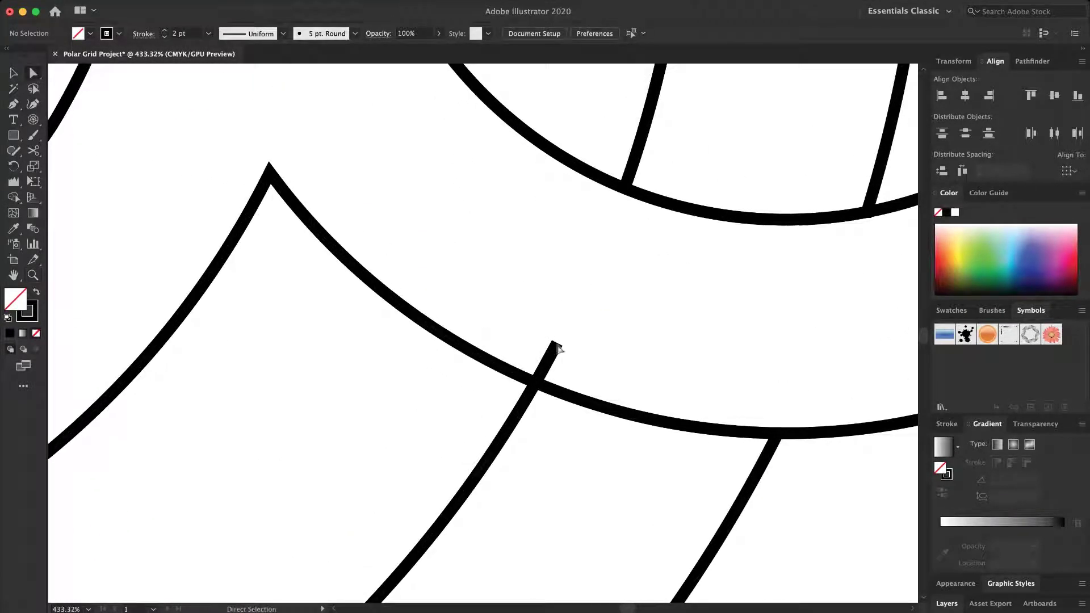
pyautogui.click(557, 343)
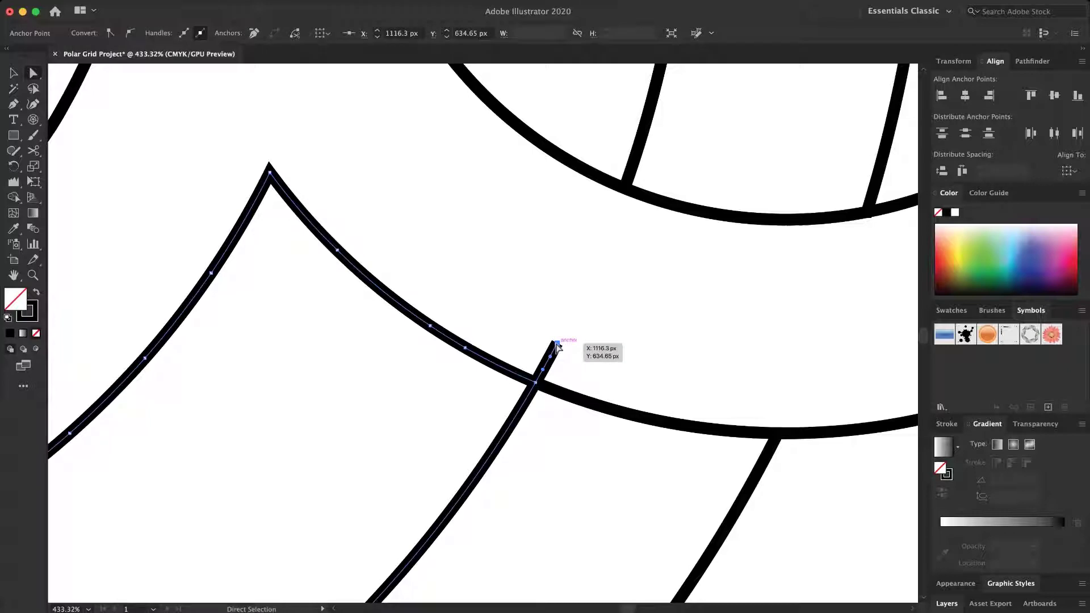
pyautogui.press('Delete')
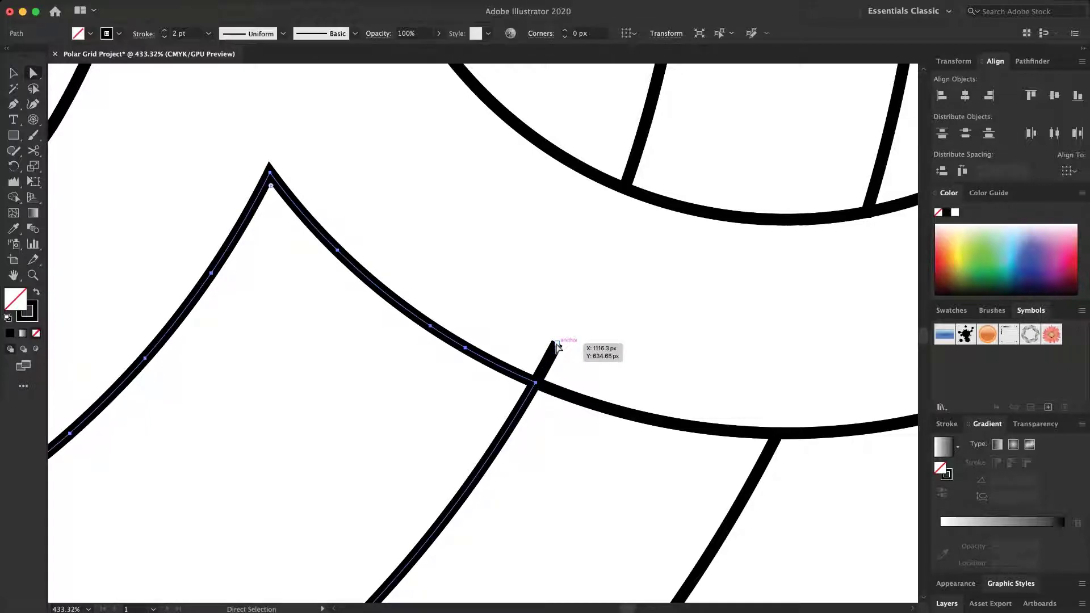
pyautogui.click(557, 344)
pyautogui.press('Delete')
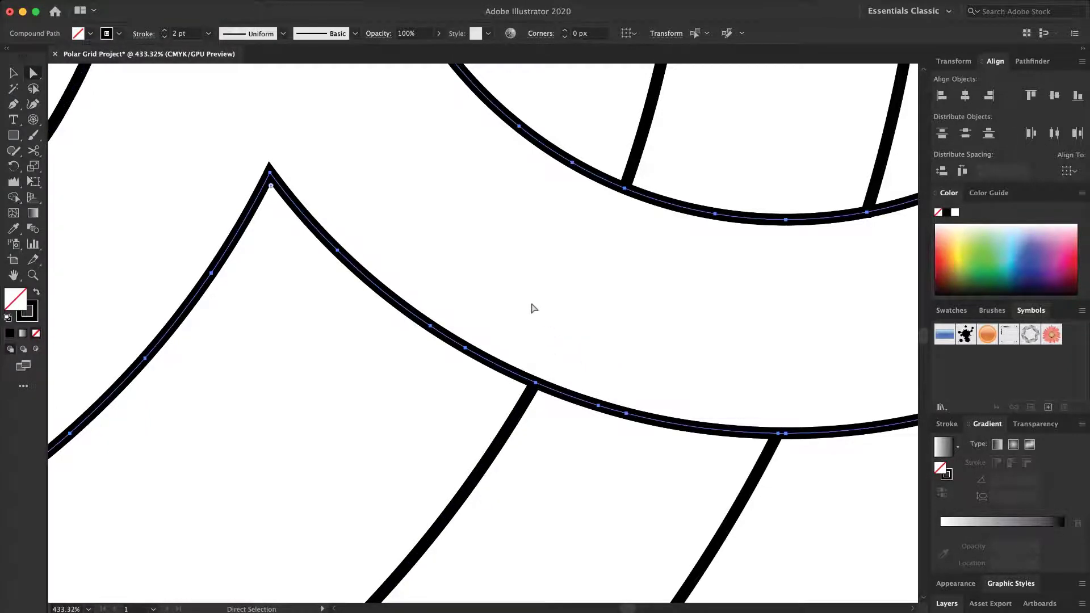
pyautogui.scroll(-3, 532, 309)
pyautogui.scroll(-10, 533, 308)
pyautogui.scroll(3, 570, 306)
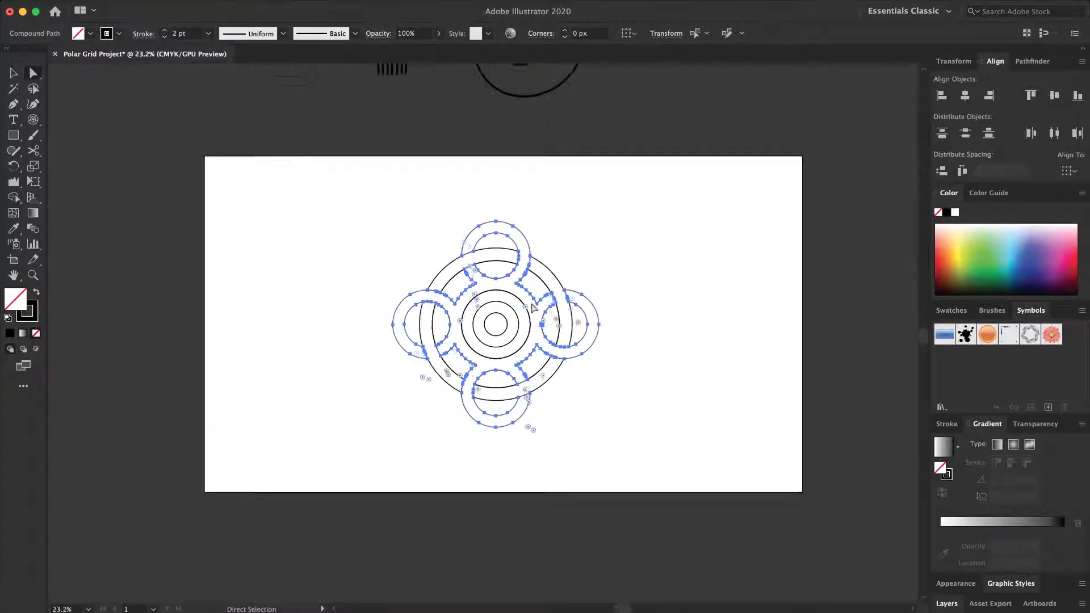
pyautogui.scroll(4, 570, 307)
pyautogui.scroll(-2, 570, 307)
pyautogui.hscroll(-2, 570, 306)
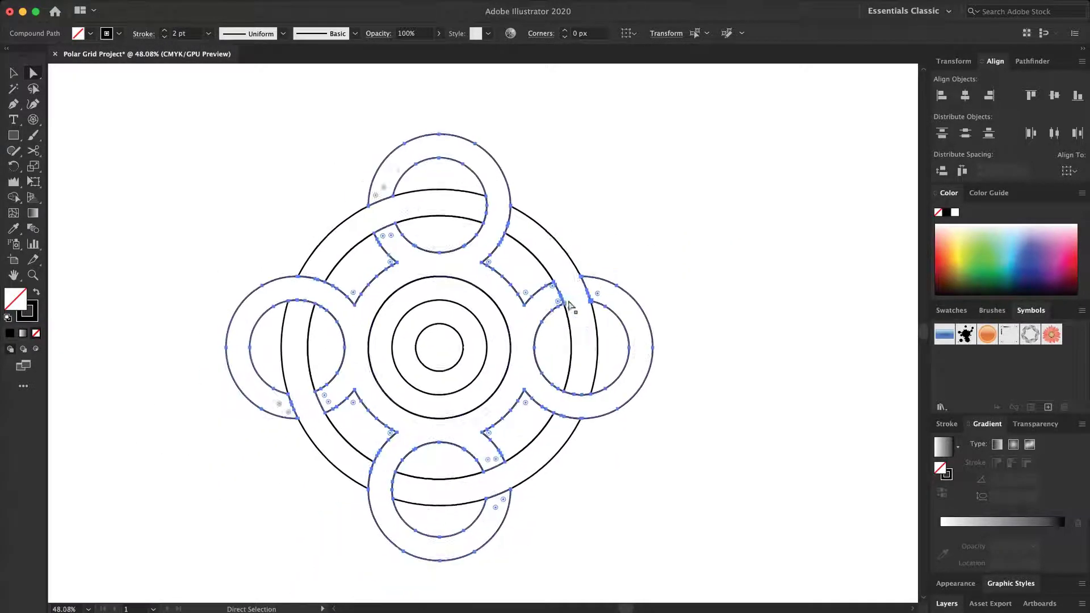
# Deselect the artwork and check the whole woven spinner for stray pieces with the full artboard in view.
pyautogui.click(14, 73)
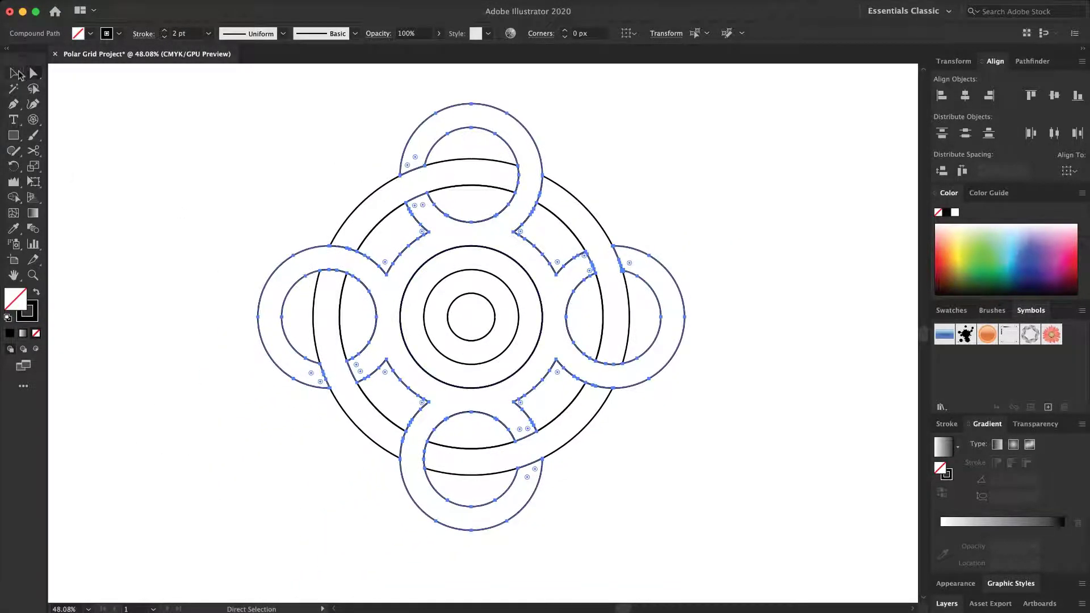
pyautogui.click(196, 192)
pyautogui.scroll(-4, 196, 192)
pyautogui.scroll(3, 196, 192)
pyautogui.hscroll(-4, 196, 192)
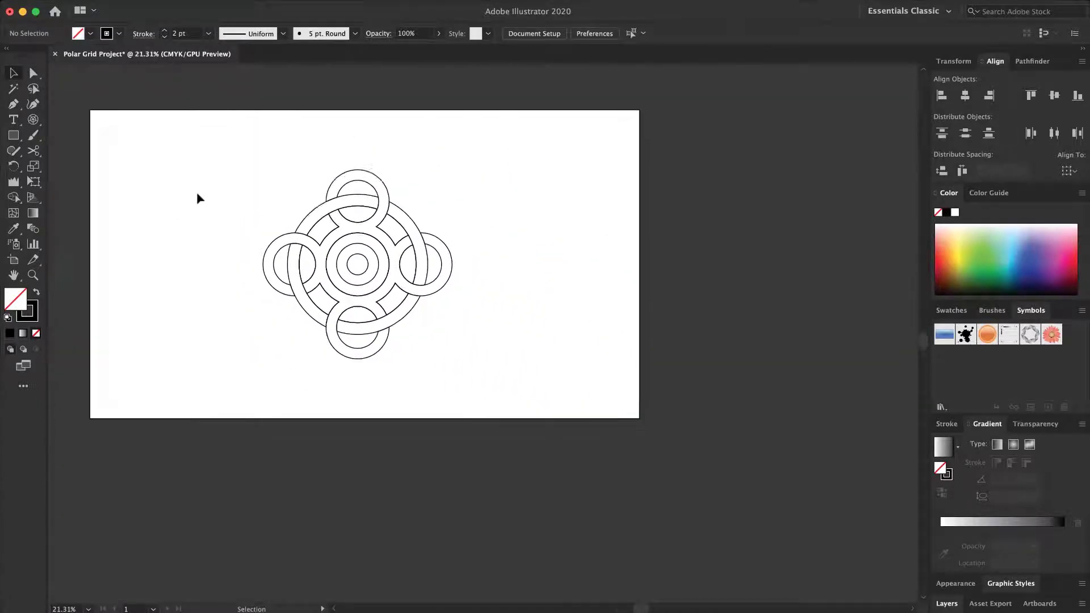
pyautogui.scroll(2, 258, 214)
pyautogui.scroll(2, 260, 214)
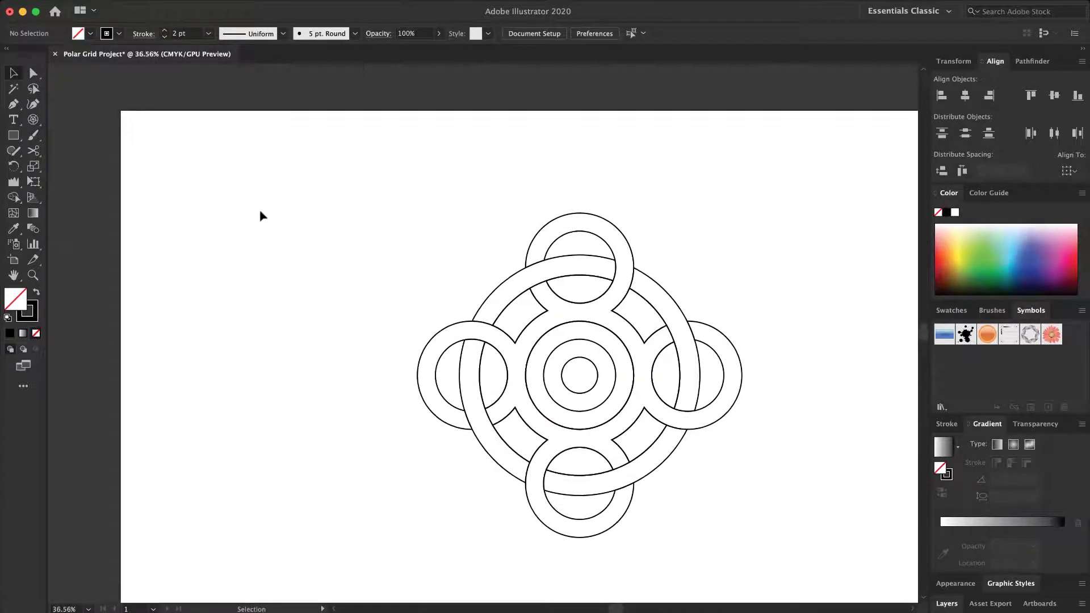
pyautogui.click(88, 608)
pyautogui.click(113, 596)
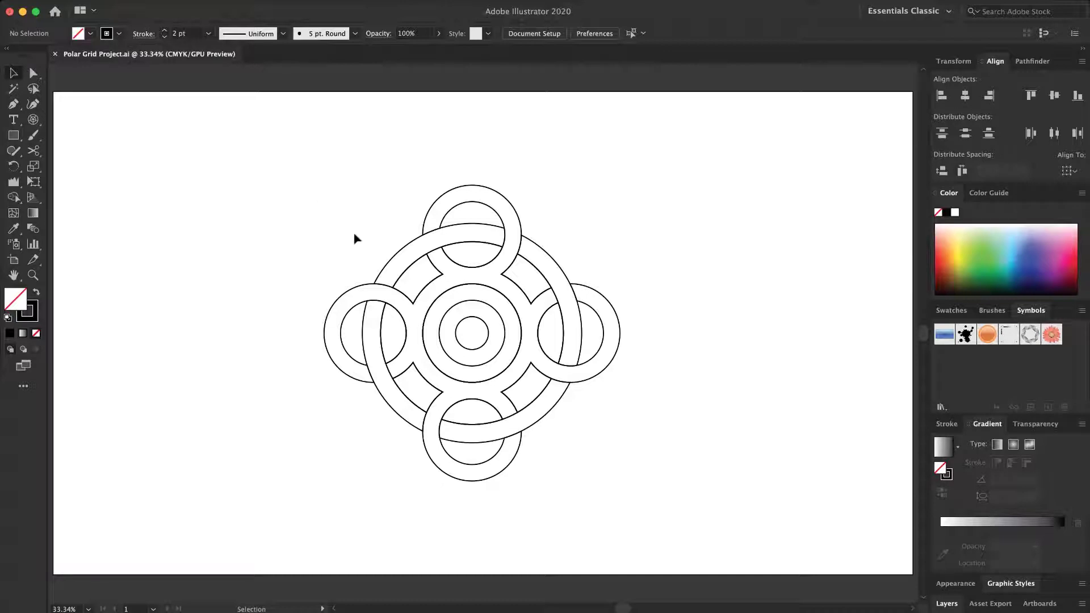
# Select all the spinner artwork and convert it into a Live Paint group with Live Paint Bucket.
pyautogui.moveTo(312, 177); pyautogui.dragTo(633, 482)
pyautogui.click(12, 199)
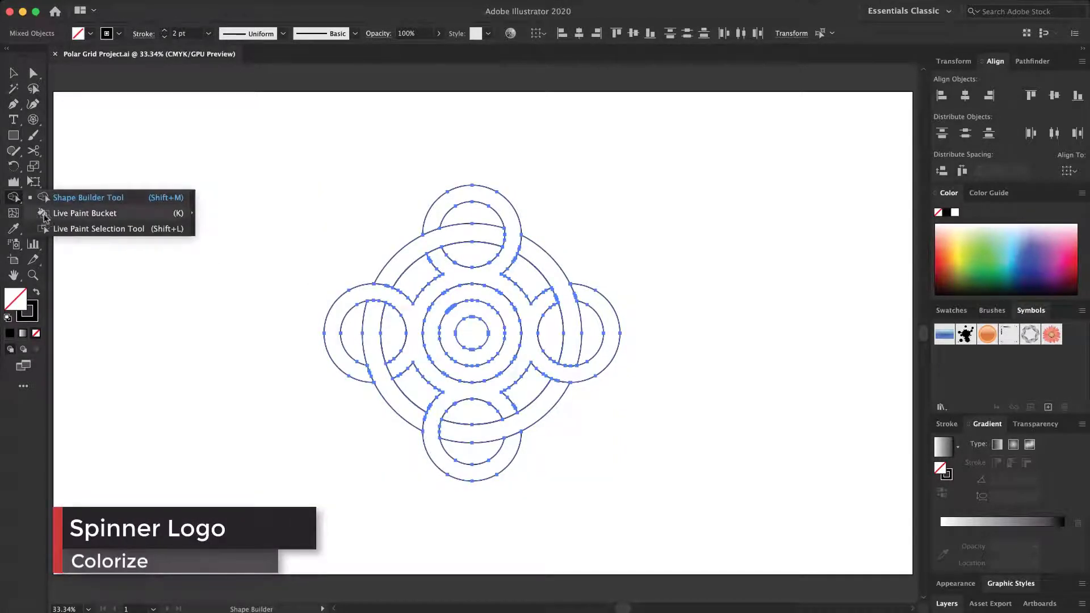
pyautogui.click(99, 218)
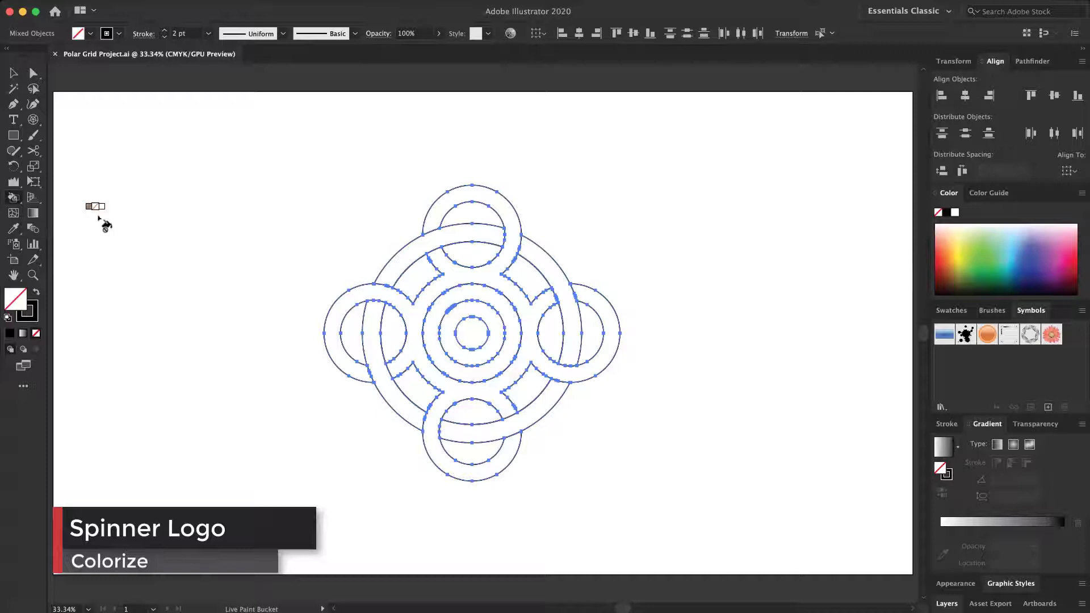
pyautogui.click(402, 251)
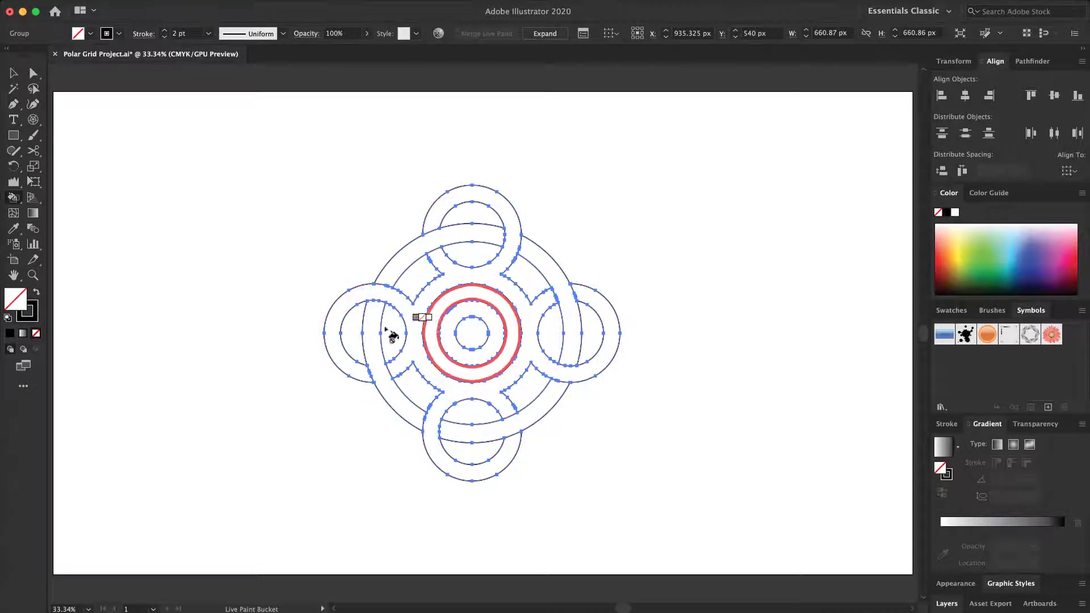
# Set the fill colour to dark brown-red 561e18 and paint the connected outer rings and central body with Live Paint Bucket.
pyautogui.doubleClick(21, 305)
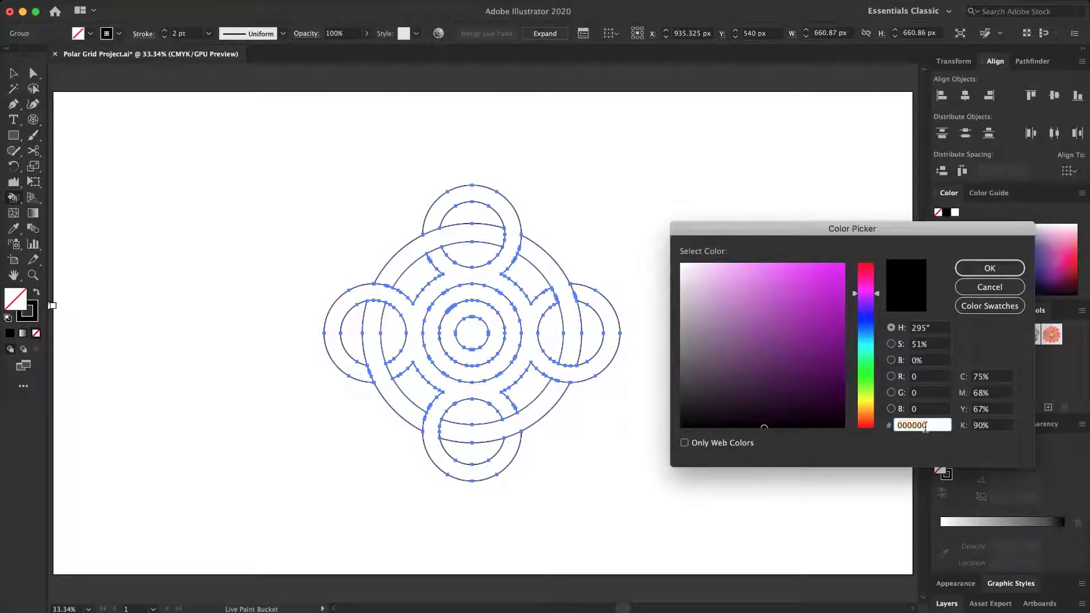
pyautogui.write('561e18')
pyautogui.press('Tab')
pyautogui.press('Return')
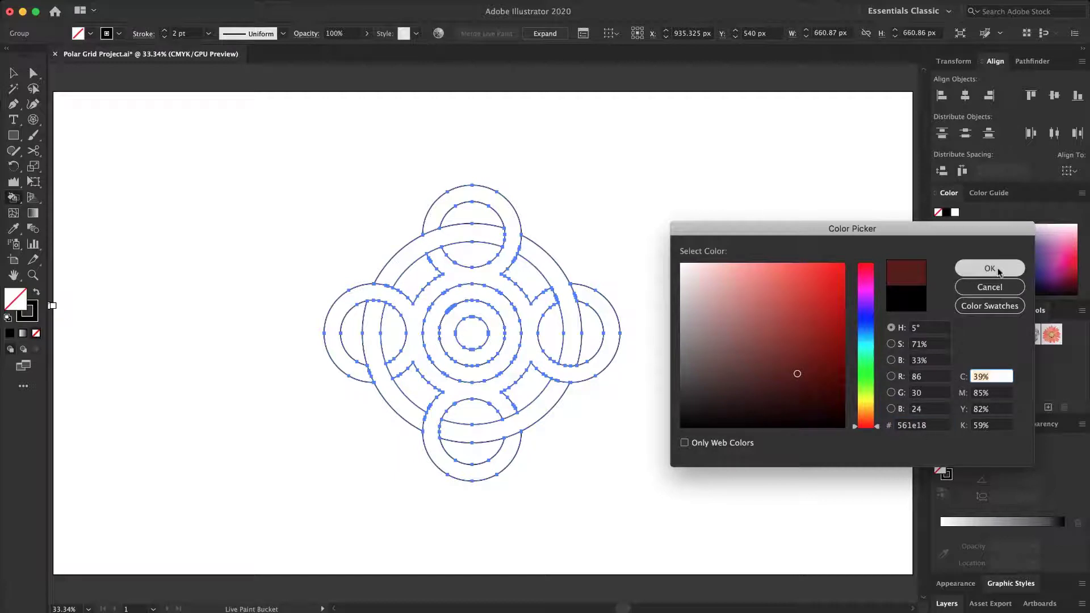
pyautogui.click(441, 211)
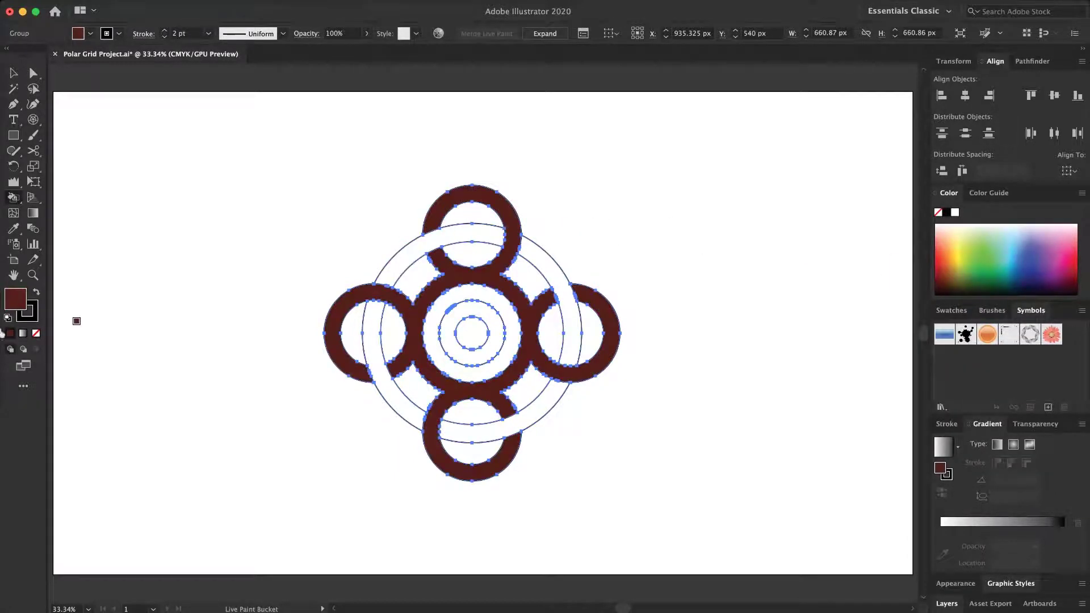
# Set the fill colour to 8d2f23 and paint the small ring around the spinner's centre.
pyautogui.doubleClick(16, 299)
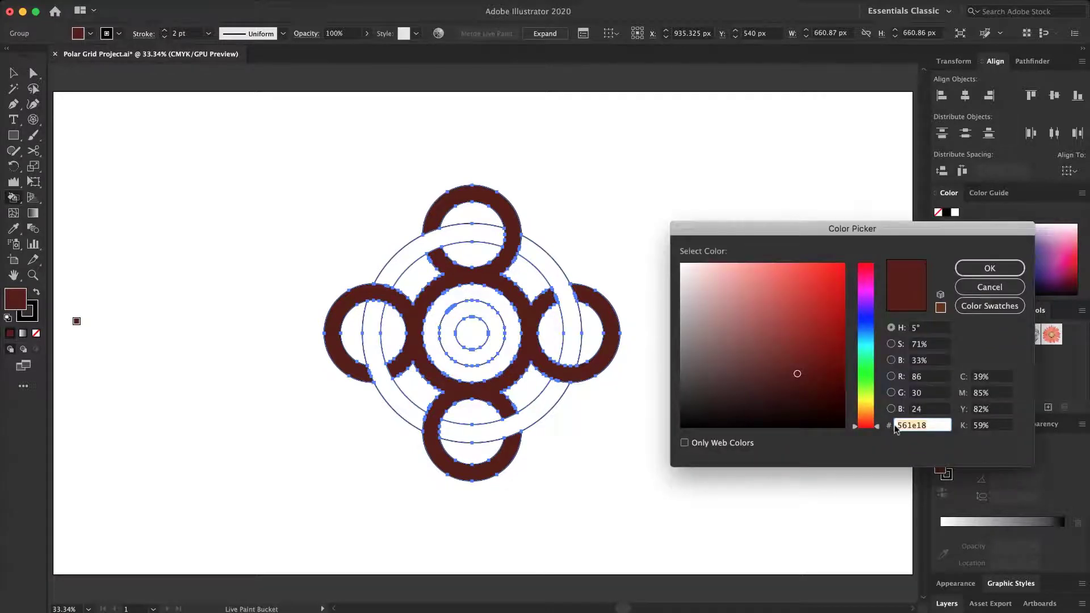
pyautogui.write('8d2f23')
pyautogui.press('Tab')
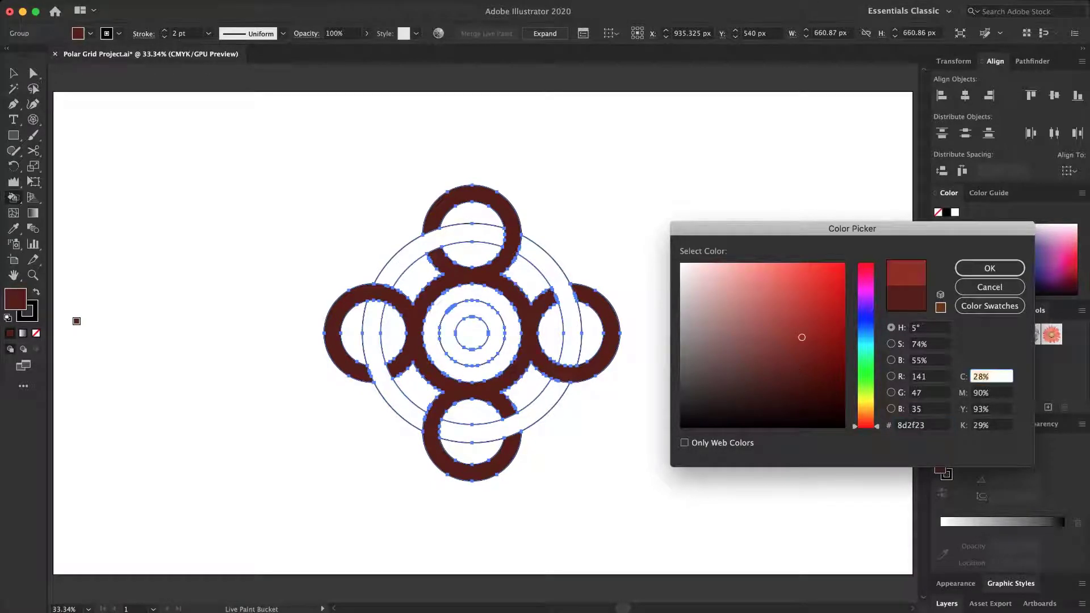
pyautogui.click(968, 268)
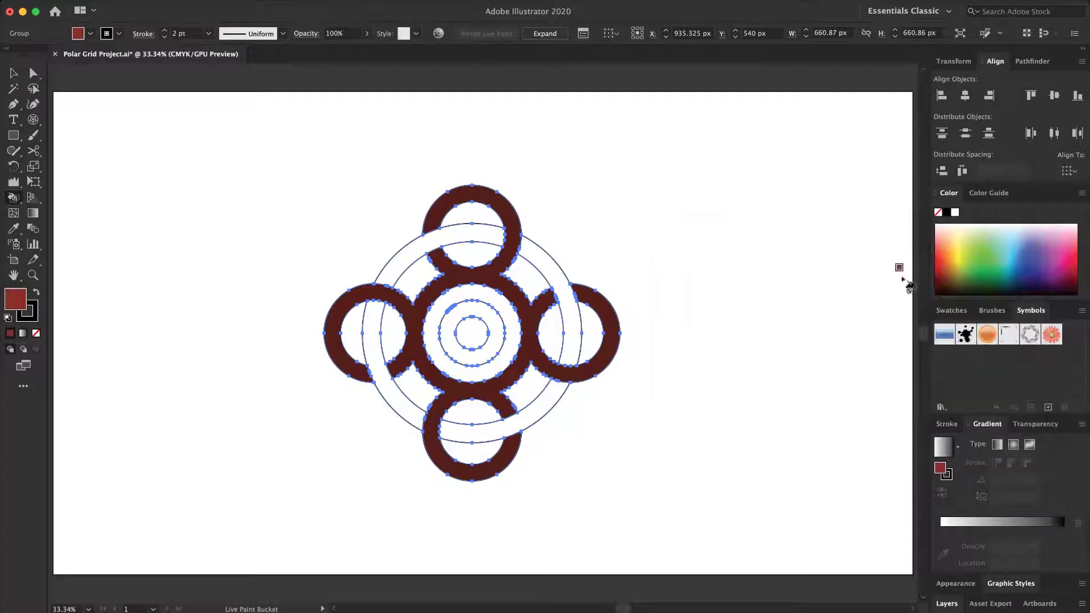
pyautogui.click(453, 317)
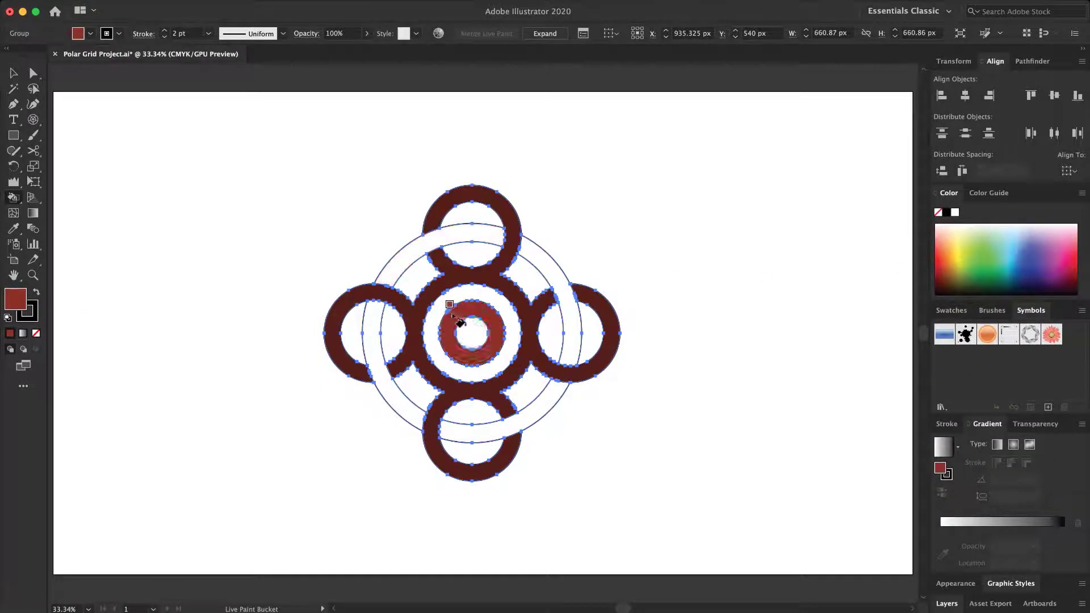
# Set the fill colour to bright red f22f0d and paint all the segments of the large circular band.
pyautogui.doubleClick(14, 301)
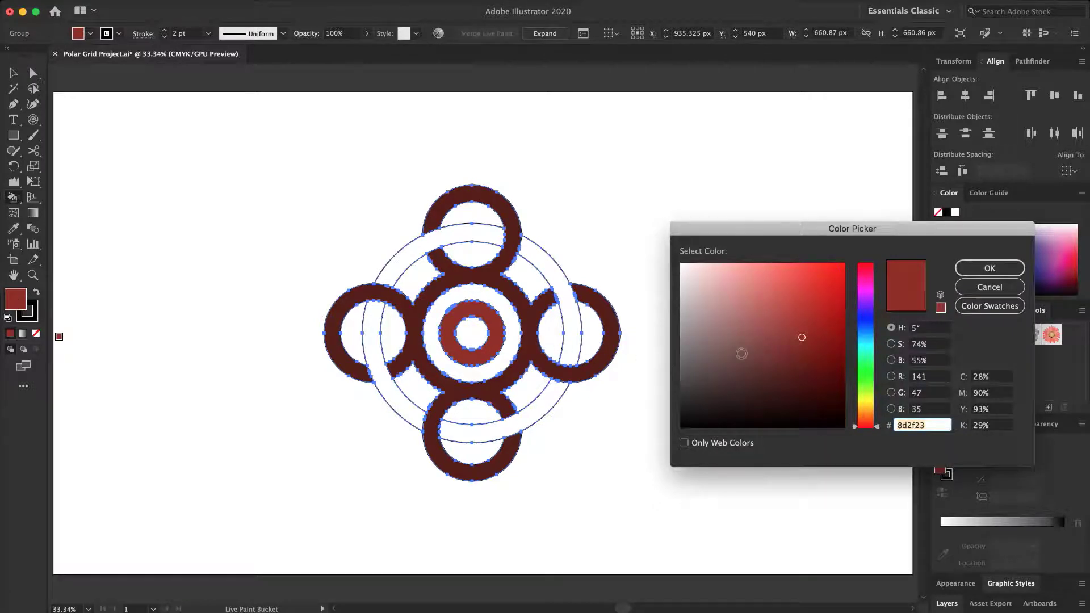
pyautogui.write('f22')
pyautogui.write('f0d')
pyautogui.press('Tab')
pyautogui.press('Return')
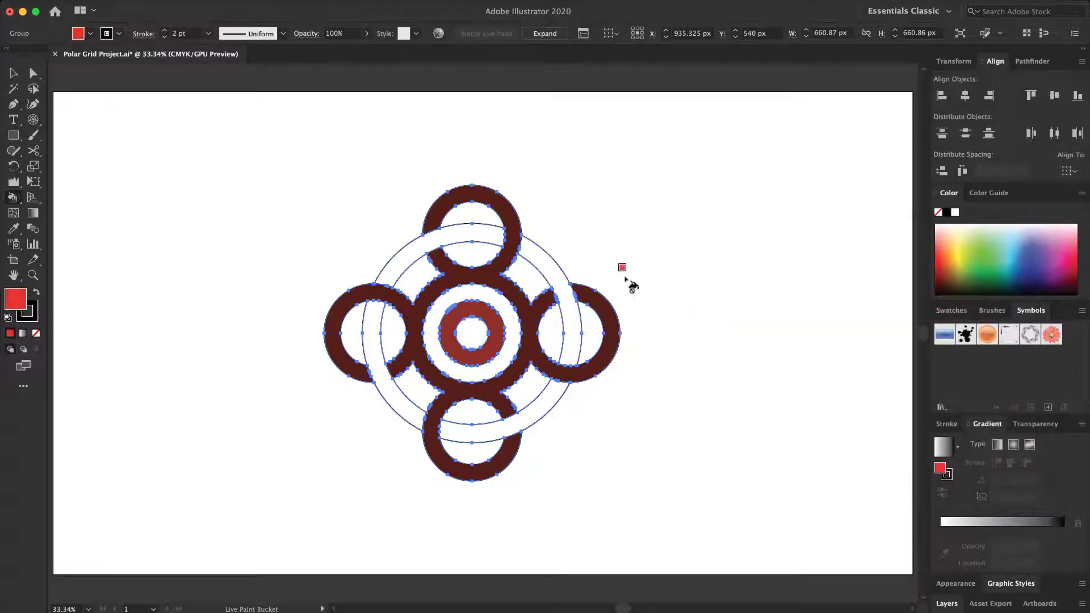
pyautogui.click(549, 252)
pyautogui.click(485, 237)
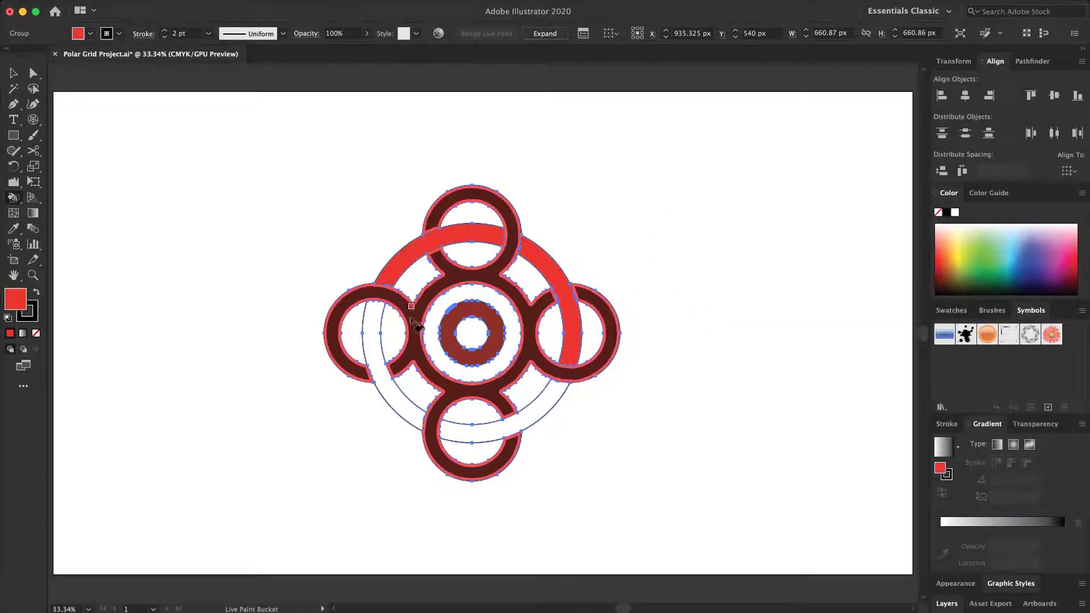
pyautogui.click(366, 318)
pyautogui.click(485, 430)
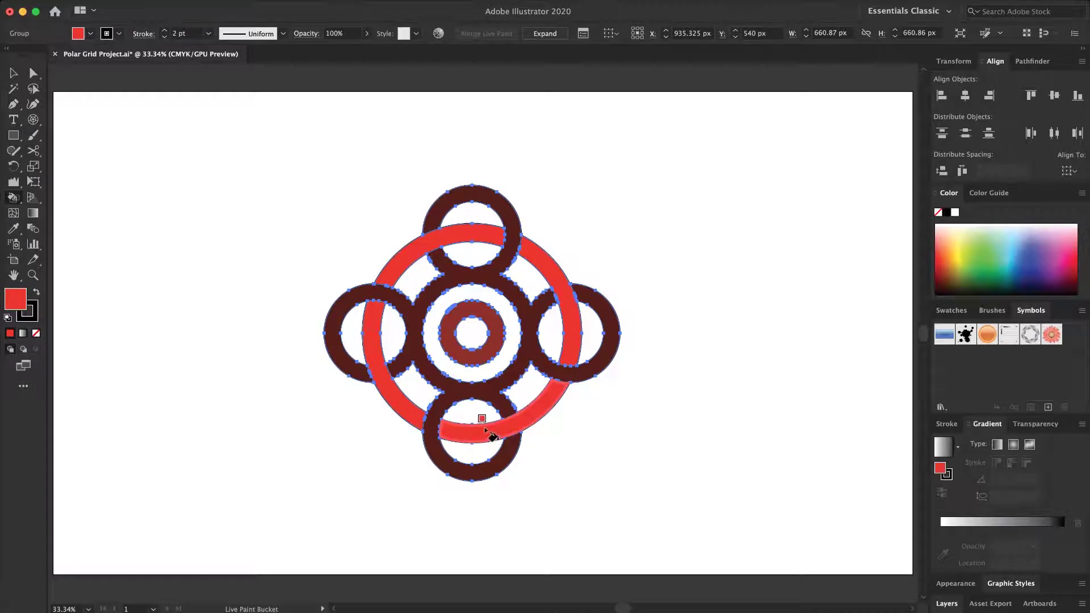
# Select the whole spinner, increase its stroke weight to 9 pt and deselect it.
pyautogui.click(14, 73)
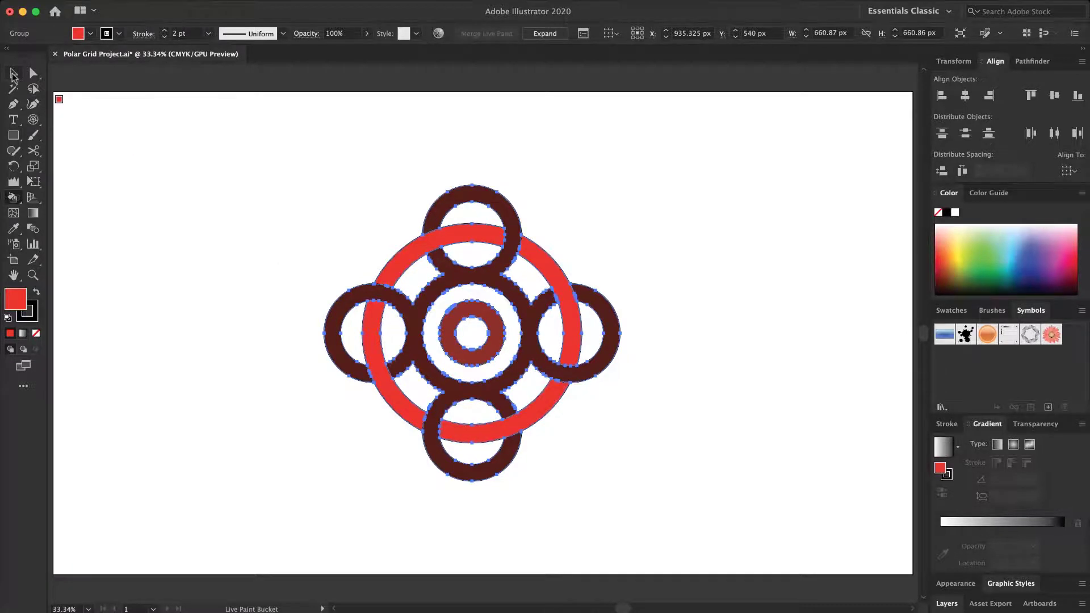
pyautogui.click(197, 225)
pyautogui.moveTo(700, 185); pyautogui.dragTo(246, 502)
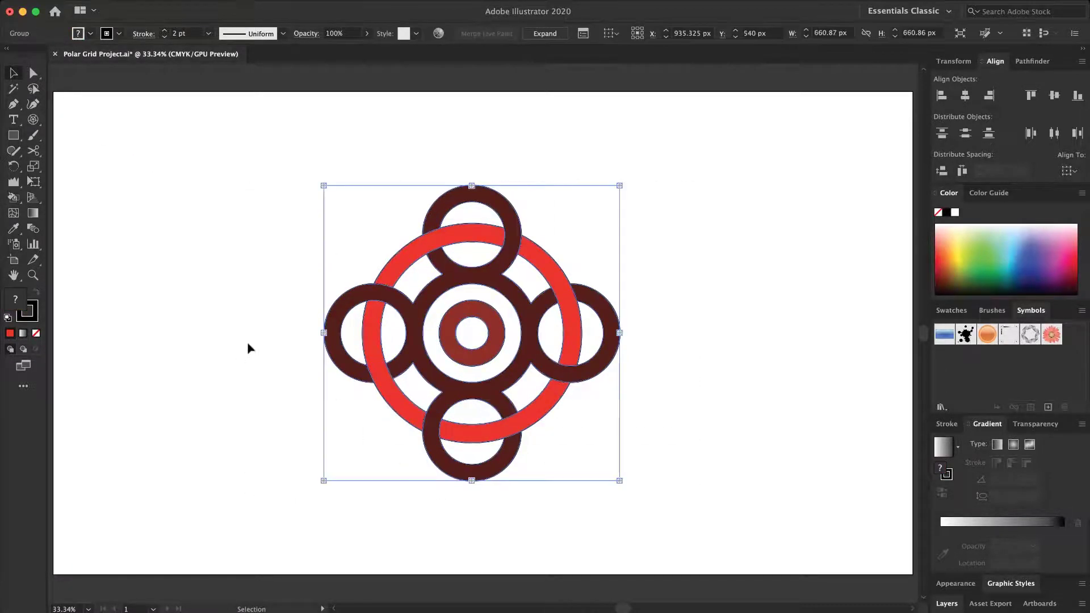
pyautogui.click(164, 30)
pyautogui.click(165, 31)
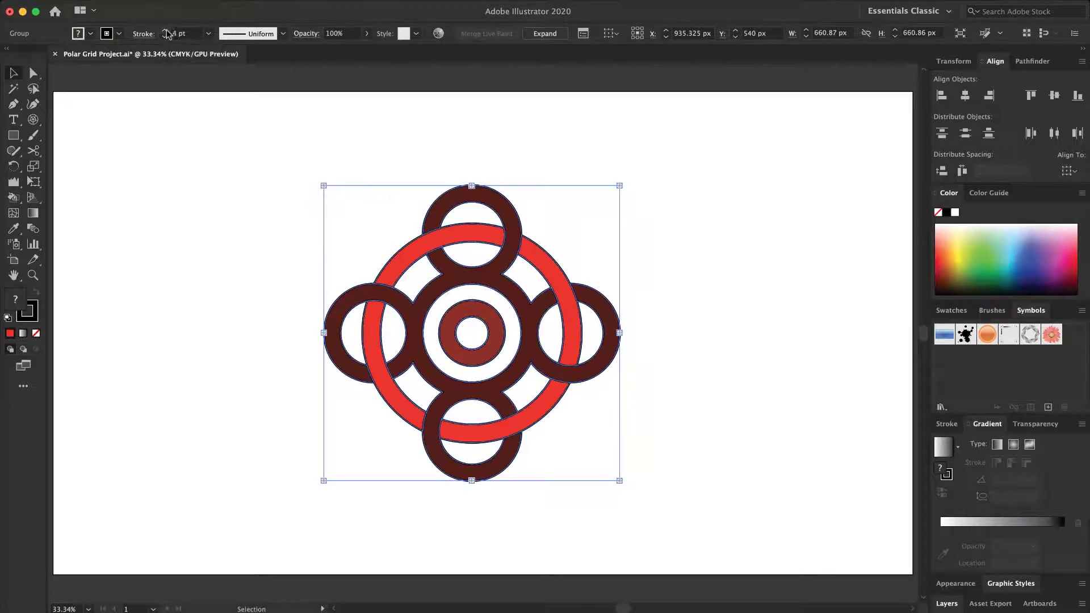
pyautogui.click(164, 30)
pyautogui.click(165, 30)
pyautogui.click(165, 30)
pyautogui.click(165, 31)
pyautogui.click(164, 31)
pyautogui.click(177, 138)
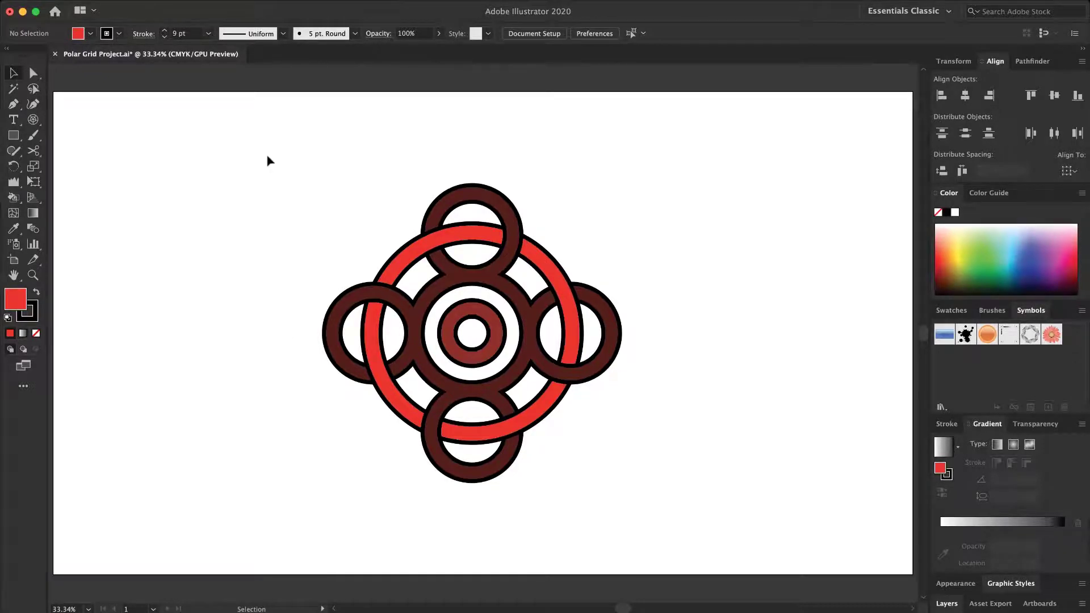
# Try the whole spinner without an outline stroke, undo the stroke removal and deselect the artwork.
pyautogui.moveTo(268, 160); pyautogui.dragTo(661, 485)
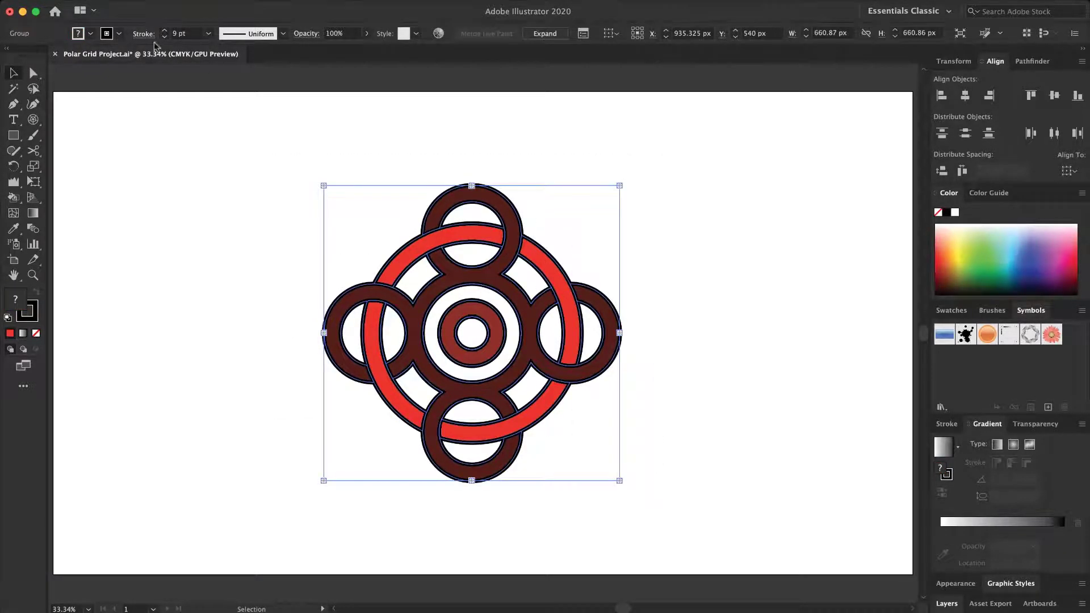
pyautogui.click(118, 33)
pyautogui.click(8, 55)
pyautogui.click(192, 295)
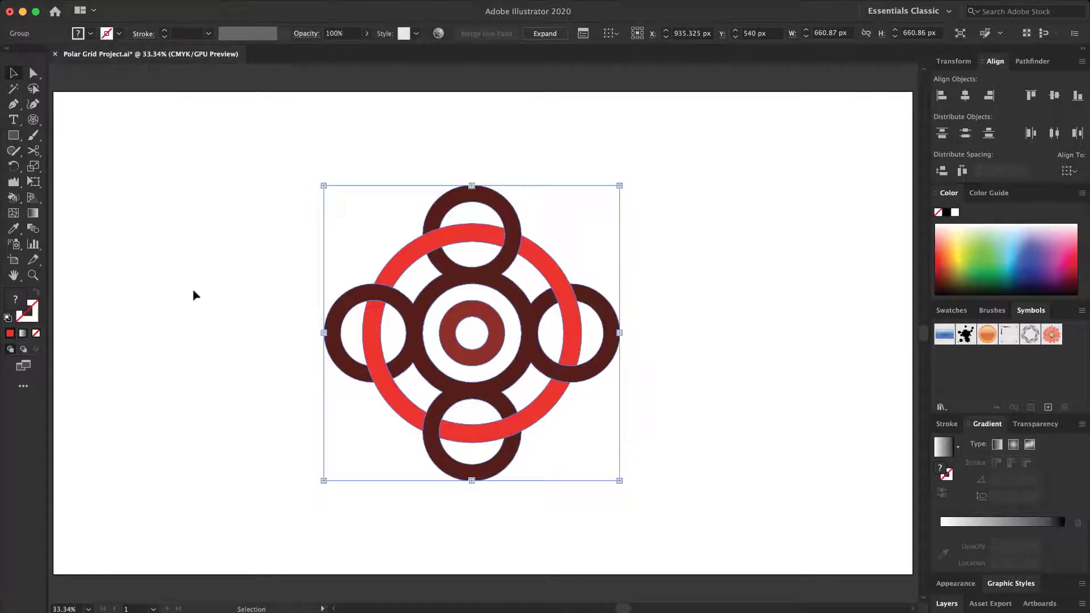
pyautogui.click(251, 319)
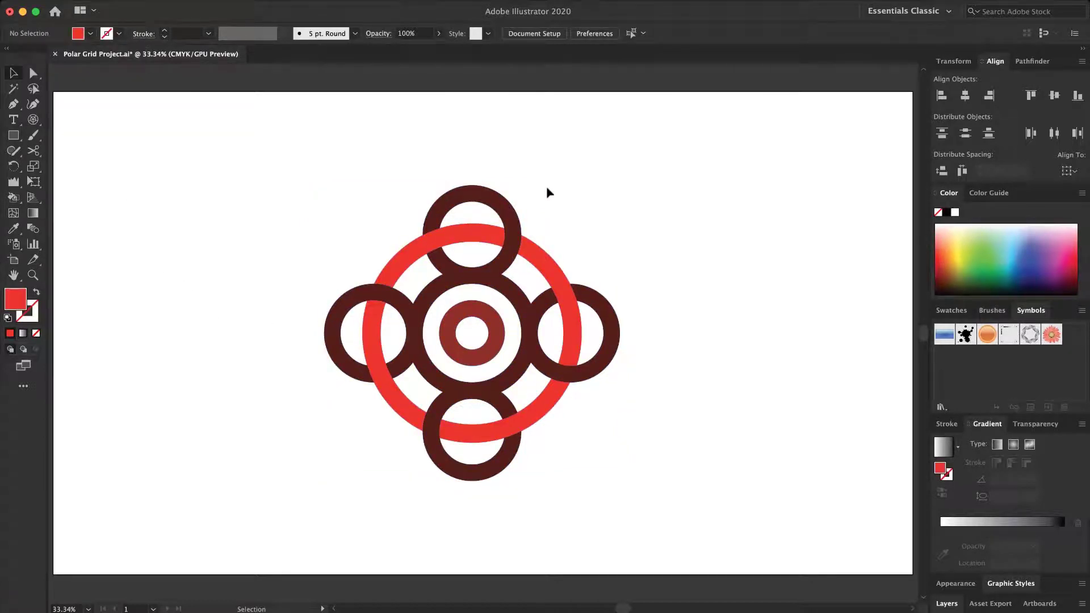
pyautogui.hotkey('ctrl', 'z')
pyautogui.click(231, 138)
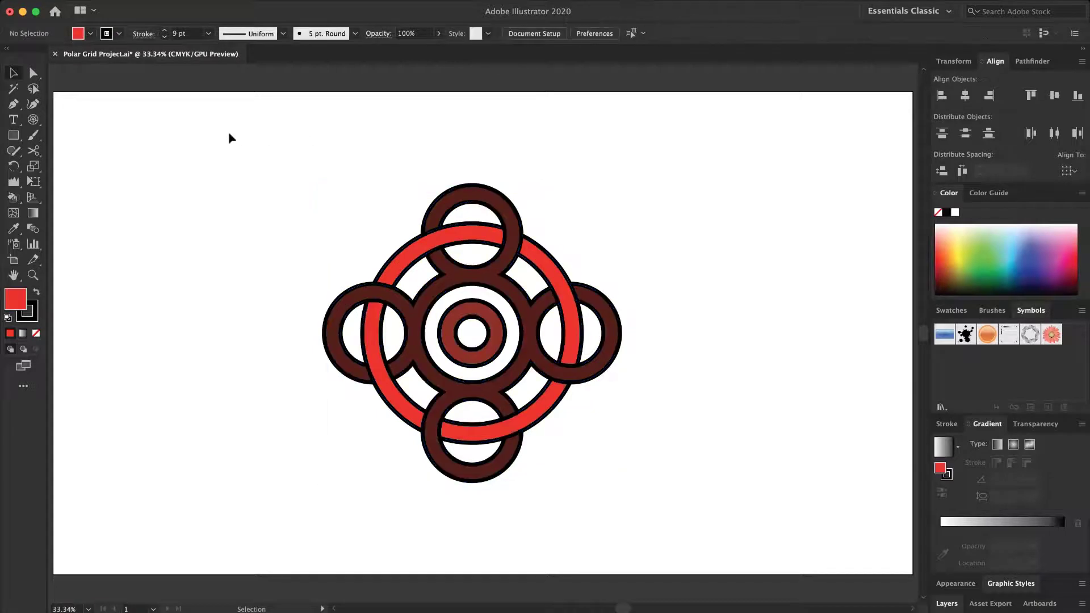
# Draw a 1920 by 1080 px rectangle covering the entire artboard and send it to the back behind the spinner.
pyautogui.click(13, 136)
pyautogui.moveTo(54, 93); pyautogui.dragTo(913, 572)
pyautogui.press('v')
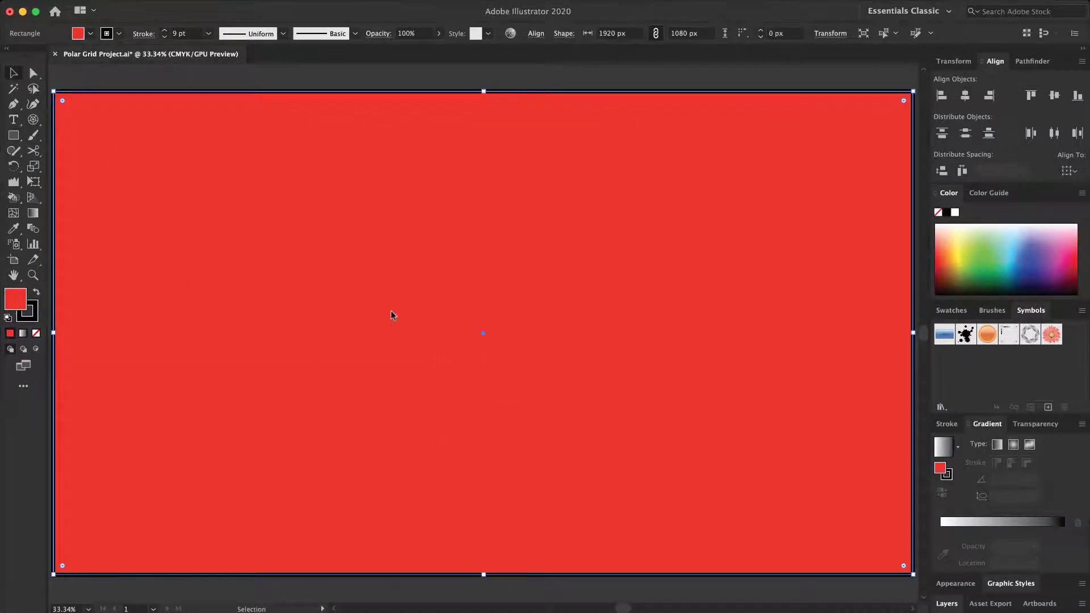
pyautogui.rightClick(392, 316)
pyautogui.moveTo(461, 520)
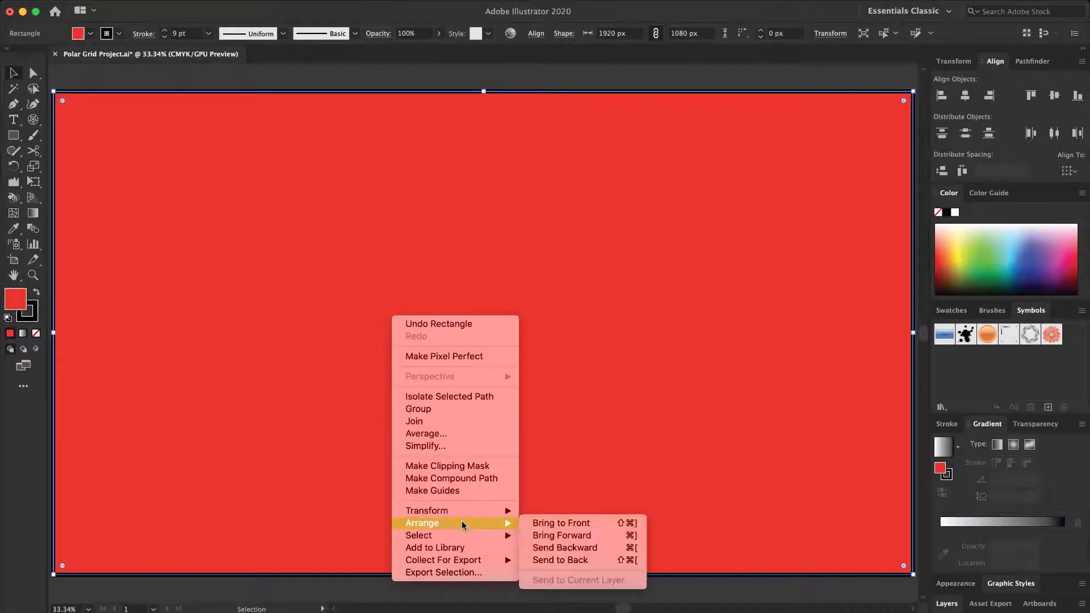
pyautogui.click(548, 559)
# Remove the background rectangle's stroke and set its fill colour to dark navy 212027.
pyautogui.click(119, 34)
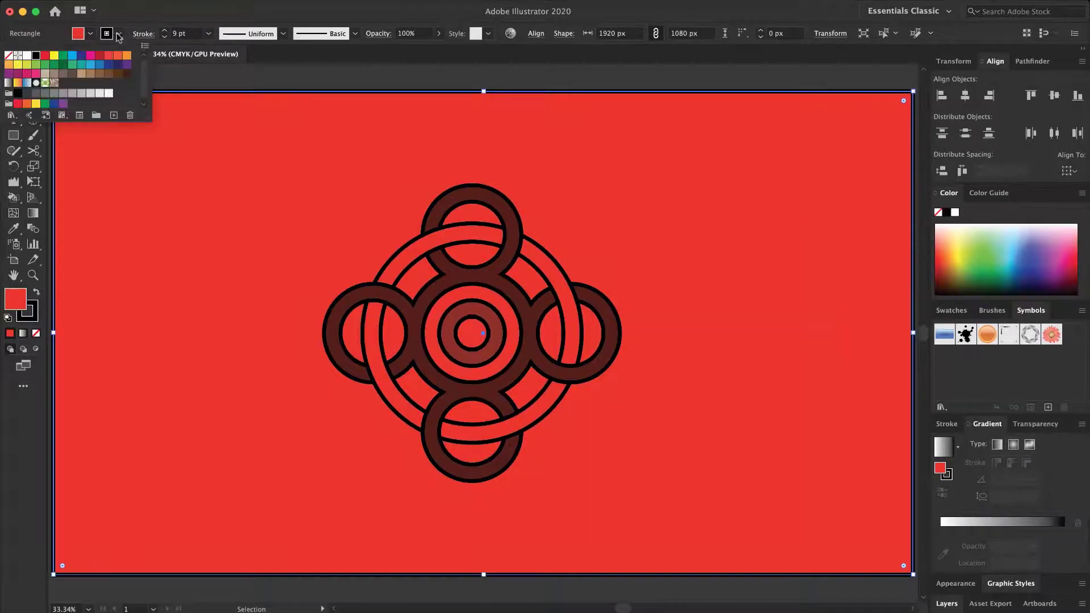
pyautogui.click(9, 55)
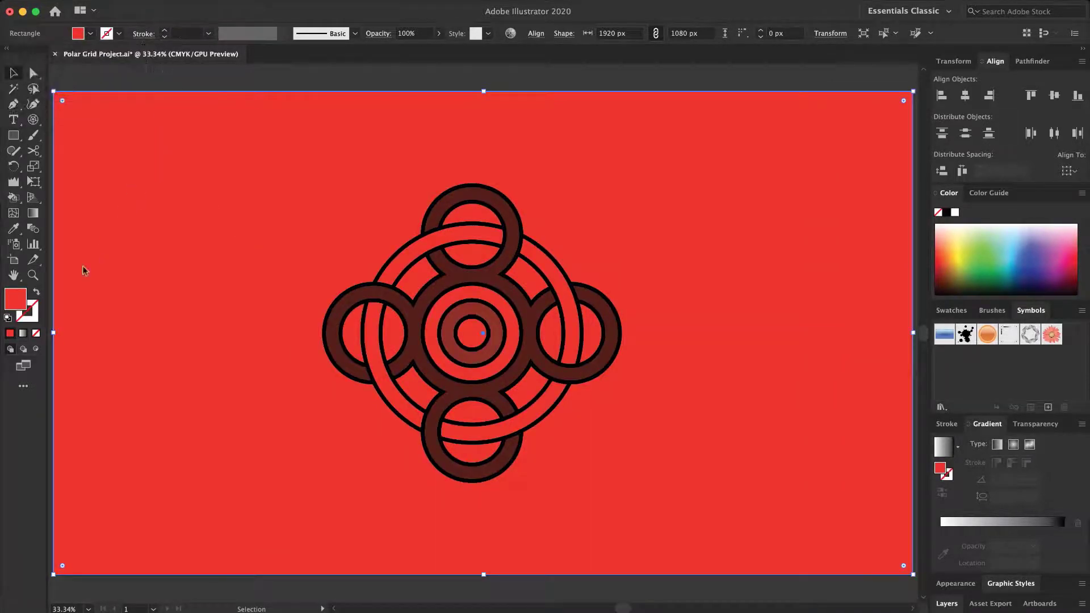
pyautogui.doubleClick(16, 299)
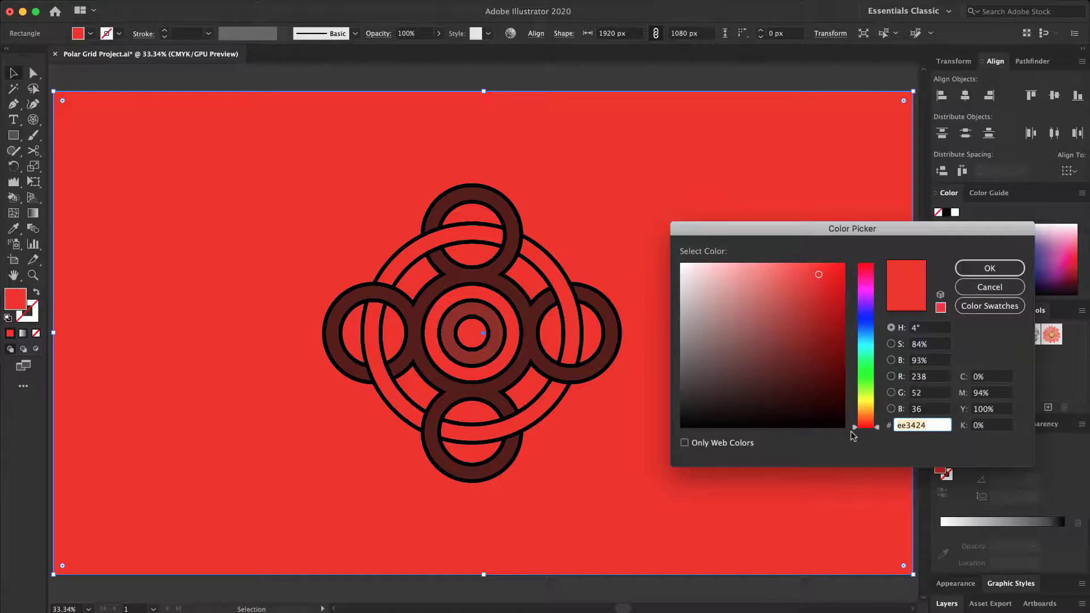
pyautogui.write('212027')
pyautogui.press('Tab')
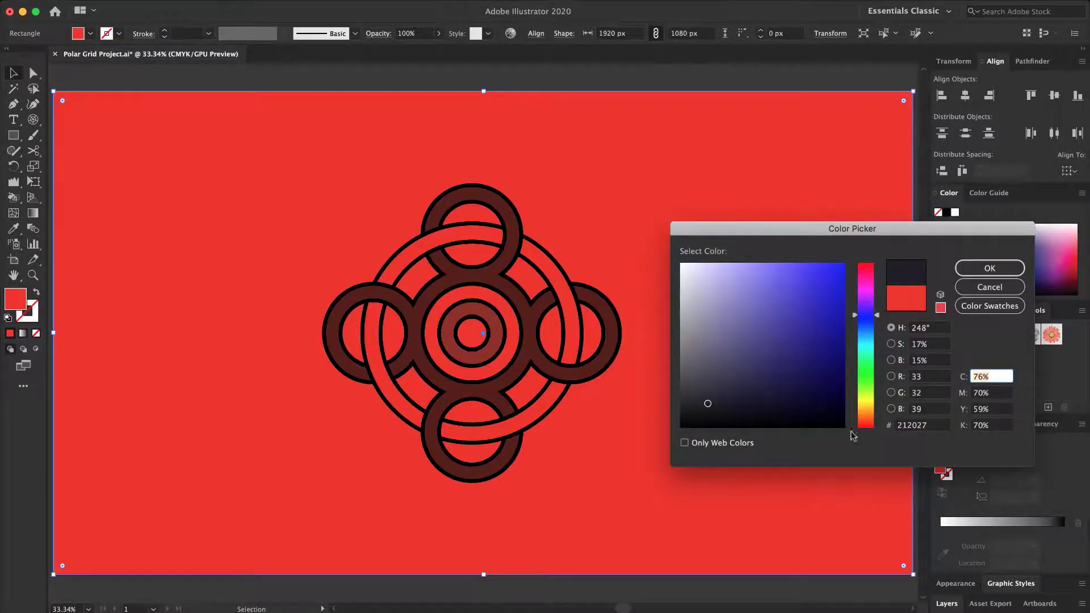
pyautogui.click(990, 269)
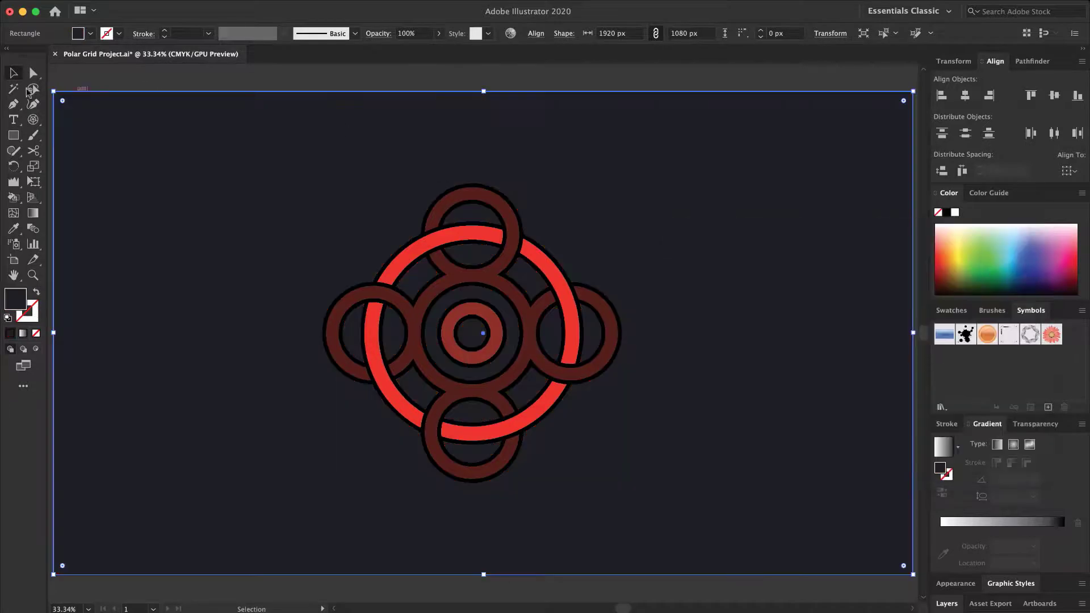
# Select only the spinner without the background rectangle and change its stroke colour to white.
pyautogui.moveTo(302, 75); pyautogui.dragTo(635, 506)
pyautogui.keyDown('shift'); pyautogui.click(166, 252); pyautogui.keyUp('shift')
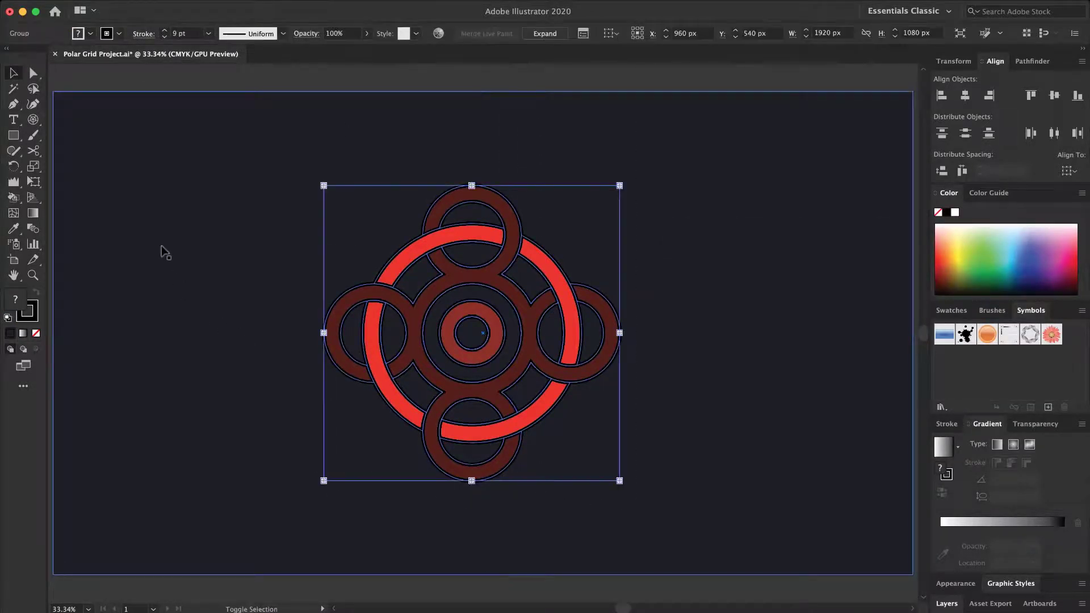
pyautogui.click(119, 33)
pyautogui.click(27, 55)
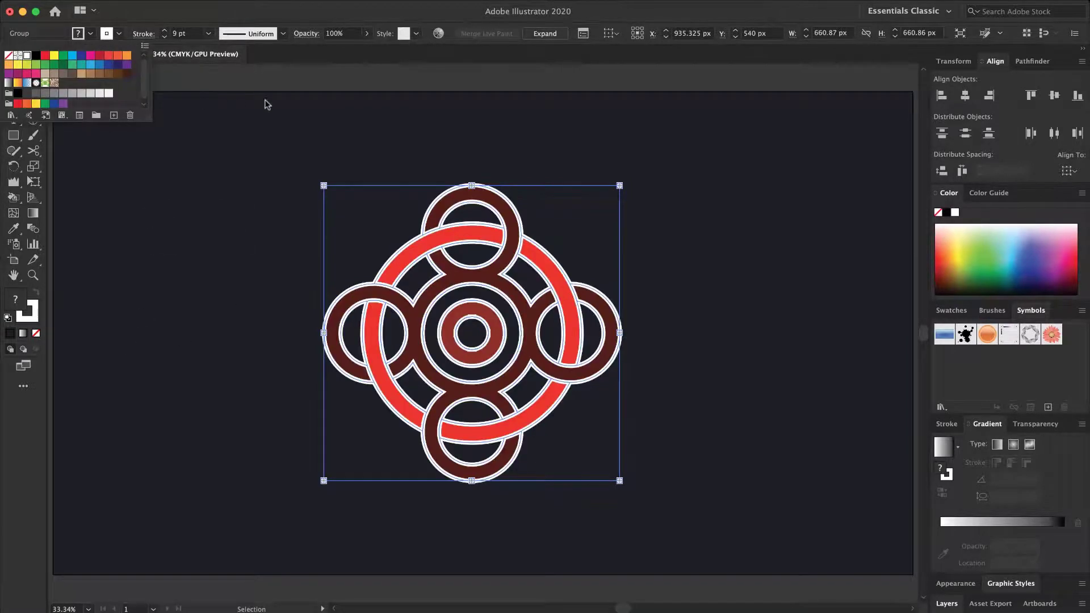
# Try a thinner outline by selecting the spinner without the background rectangle and reducing its stroke weight to 3 pt, then deselect it.
pyautogui.click(250, 81)
pyautogui.click(275, 94)
pyautogui.moveTo(256, 77)
pyautogui.mouseDown()
pyautogui.moveTo(341, 221)
pyautogui.moveTo(670, 549)
pyautogui.mouseUp()
pyautogui.keyDown('shift'); pyautogui.click(159, 353); pyautogui.keyUp('shift')
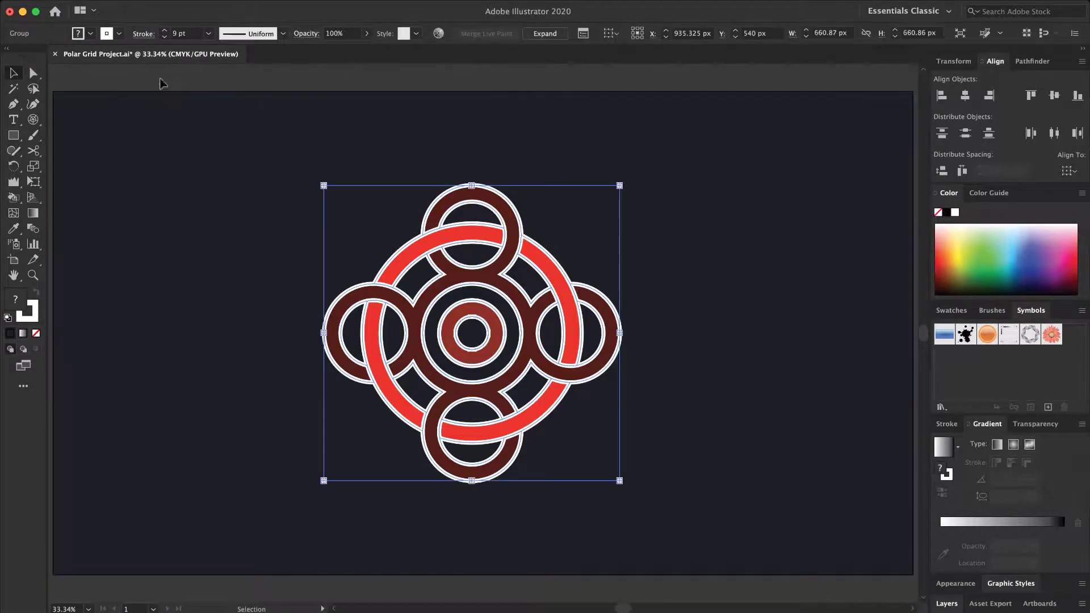
pyautogui.click(163, 38)
pyautogui.click(164, 38)
pyautogui.click(163, 38)
pyautogui.click(164, 38)
pyautogui.click(163, 38)
pyautogui.click(163, 38)
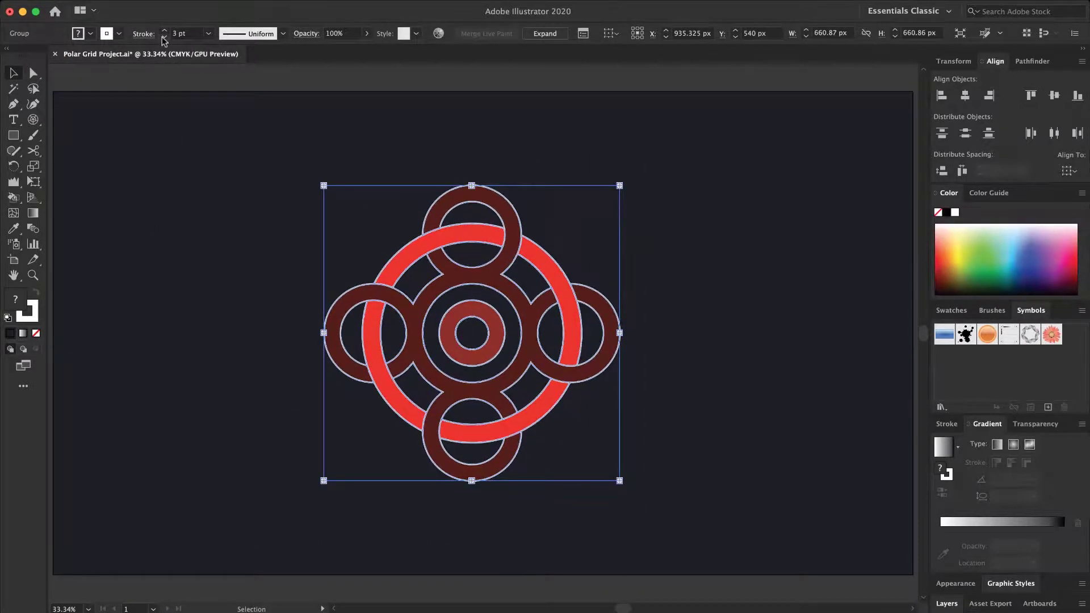
pyautogui.click(209, 79)
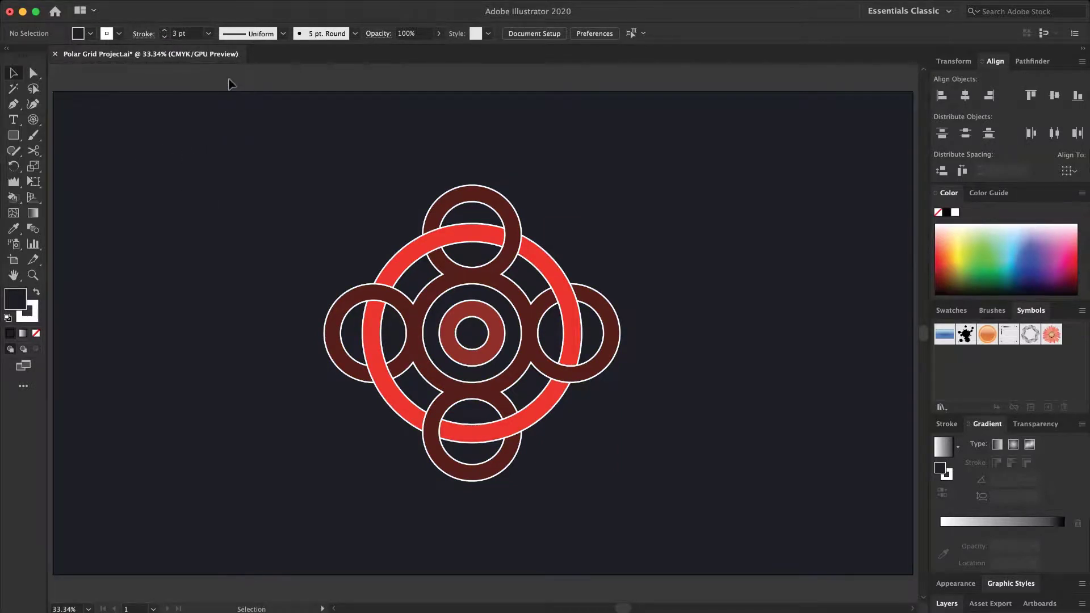
# Undo the spinner's stroke weight and white stroke changes as well as the dark background rectangle, and return to the Selection tool.
pyautogui.press('a')
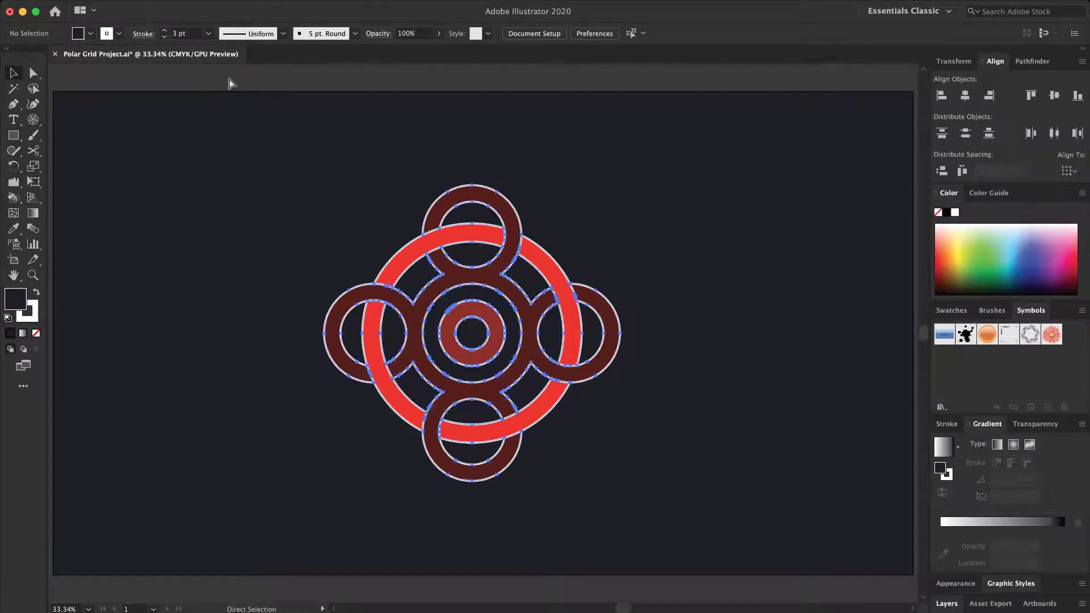
pyautogui.press('super+a')
pyautogui.press('super+z')
pyautogui.press('super+z')
pyautogui.press('super+z')
pyautogui.press('super+z')
pyautogui.press('super+z')
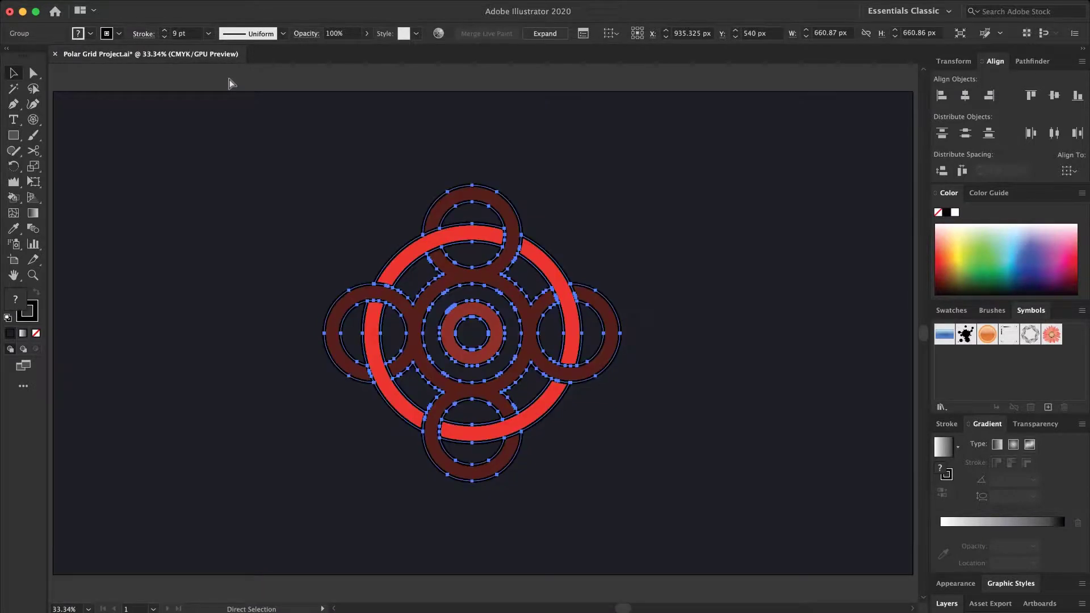
pyautogui.press('v')
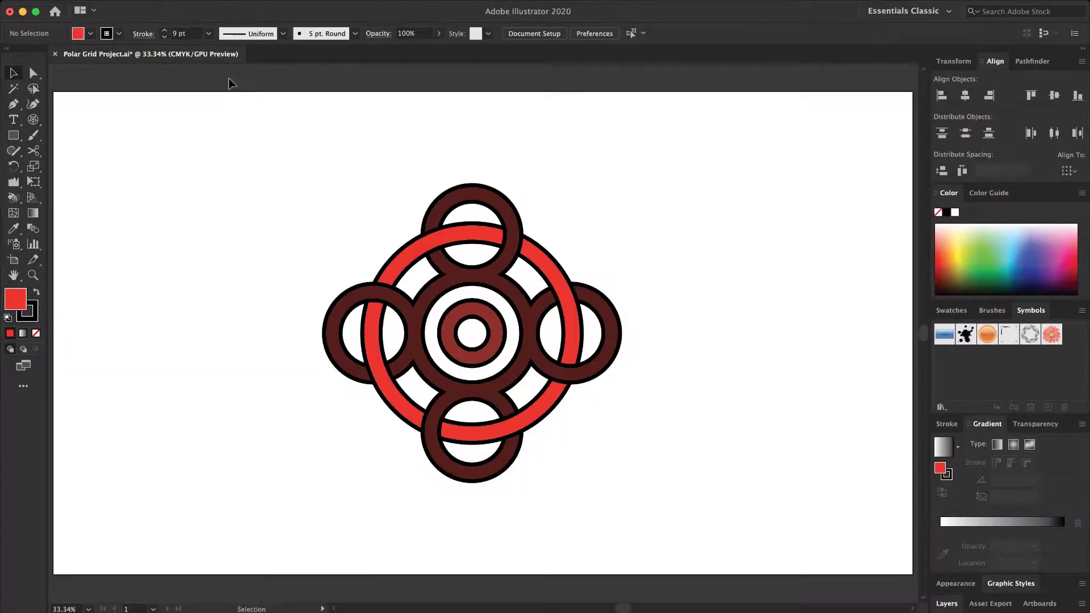